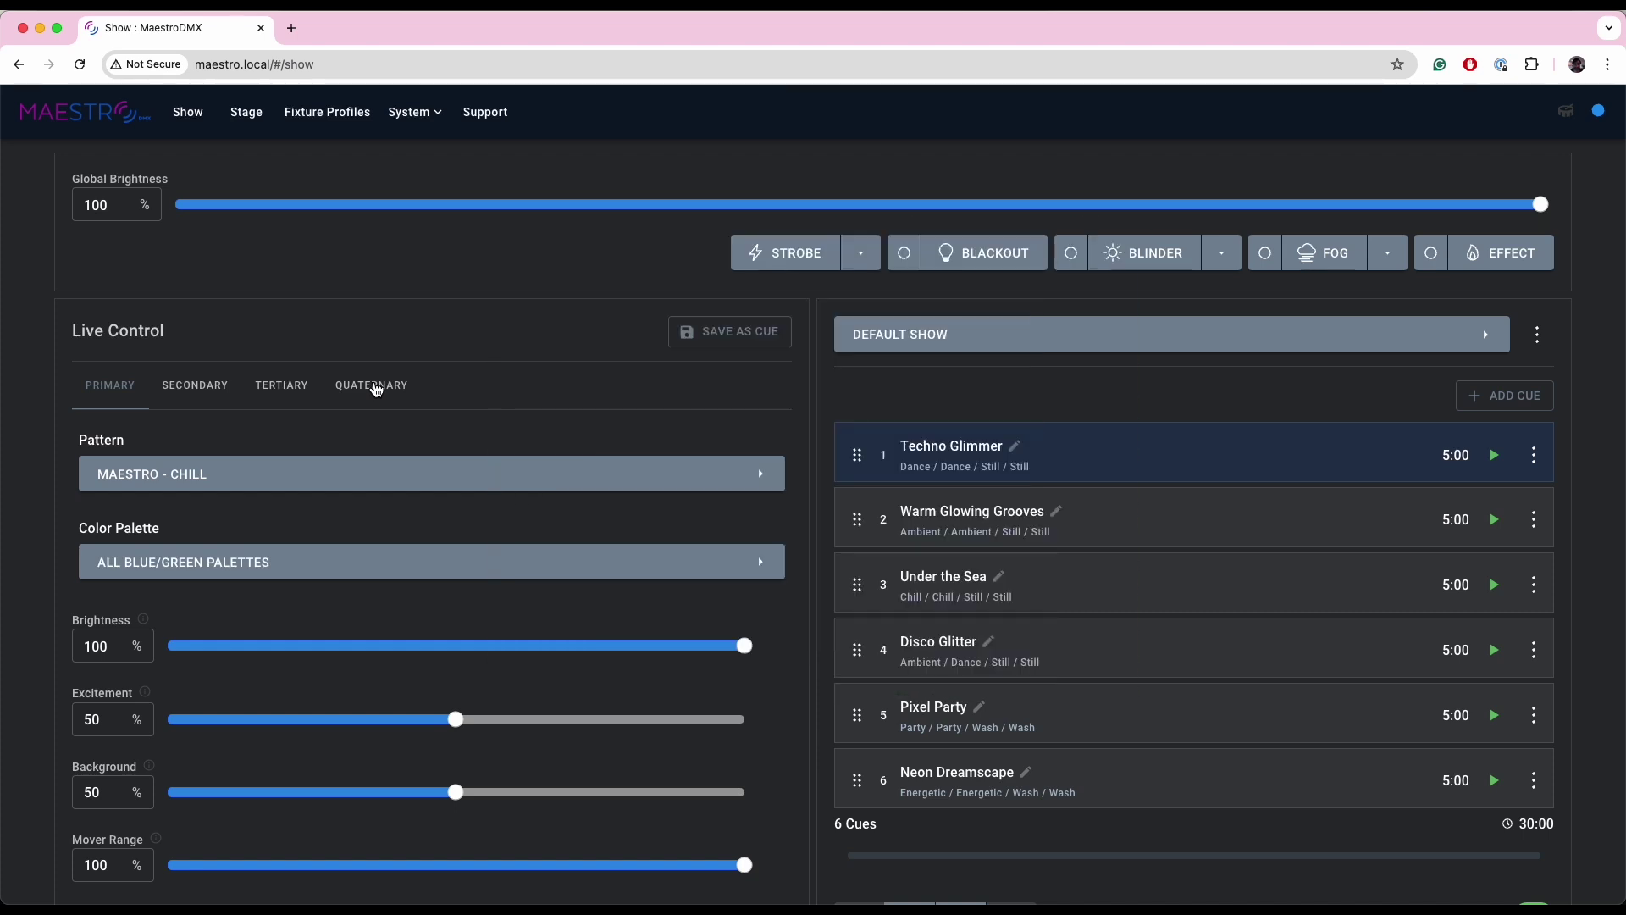
Look through the live control settings of the fixture groups, finishing on the Primary group.
click(376, 388)
click(218, 385)
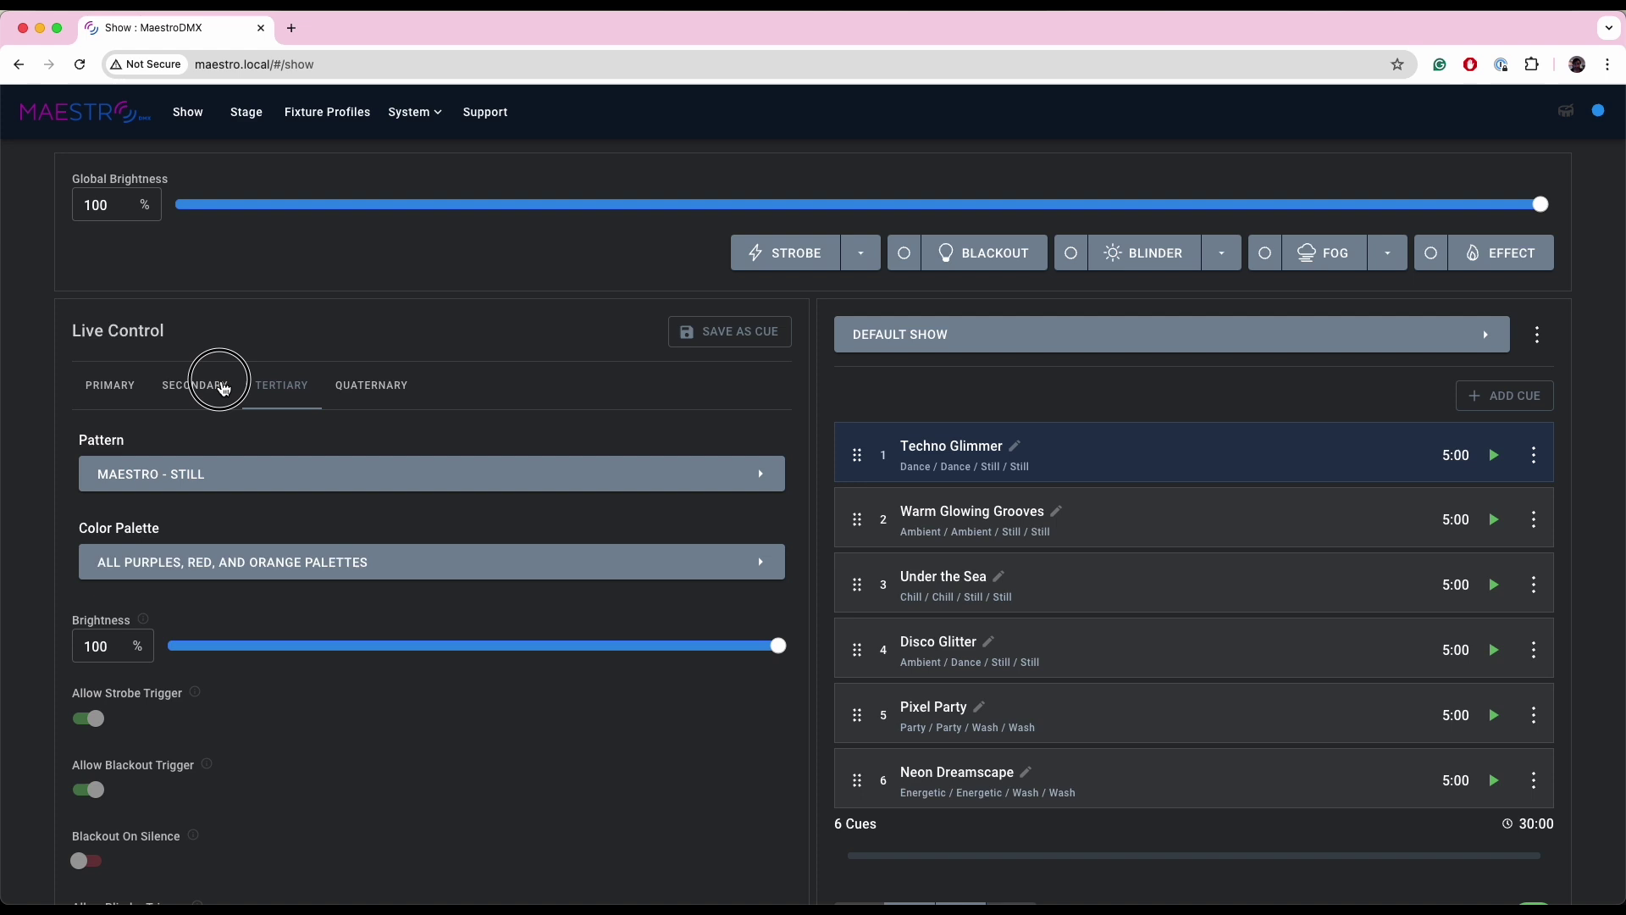
click(125, 388)
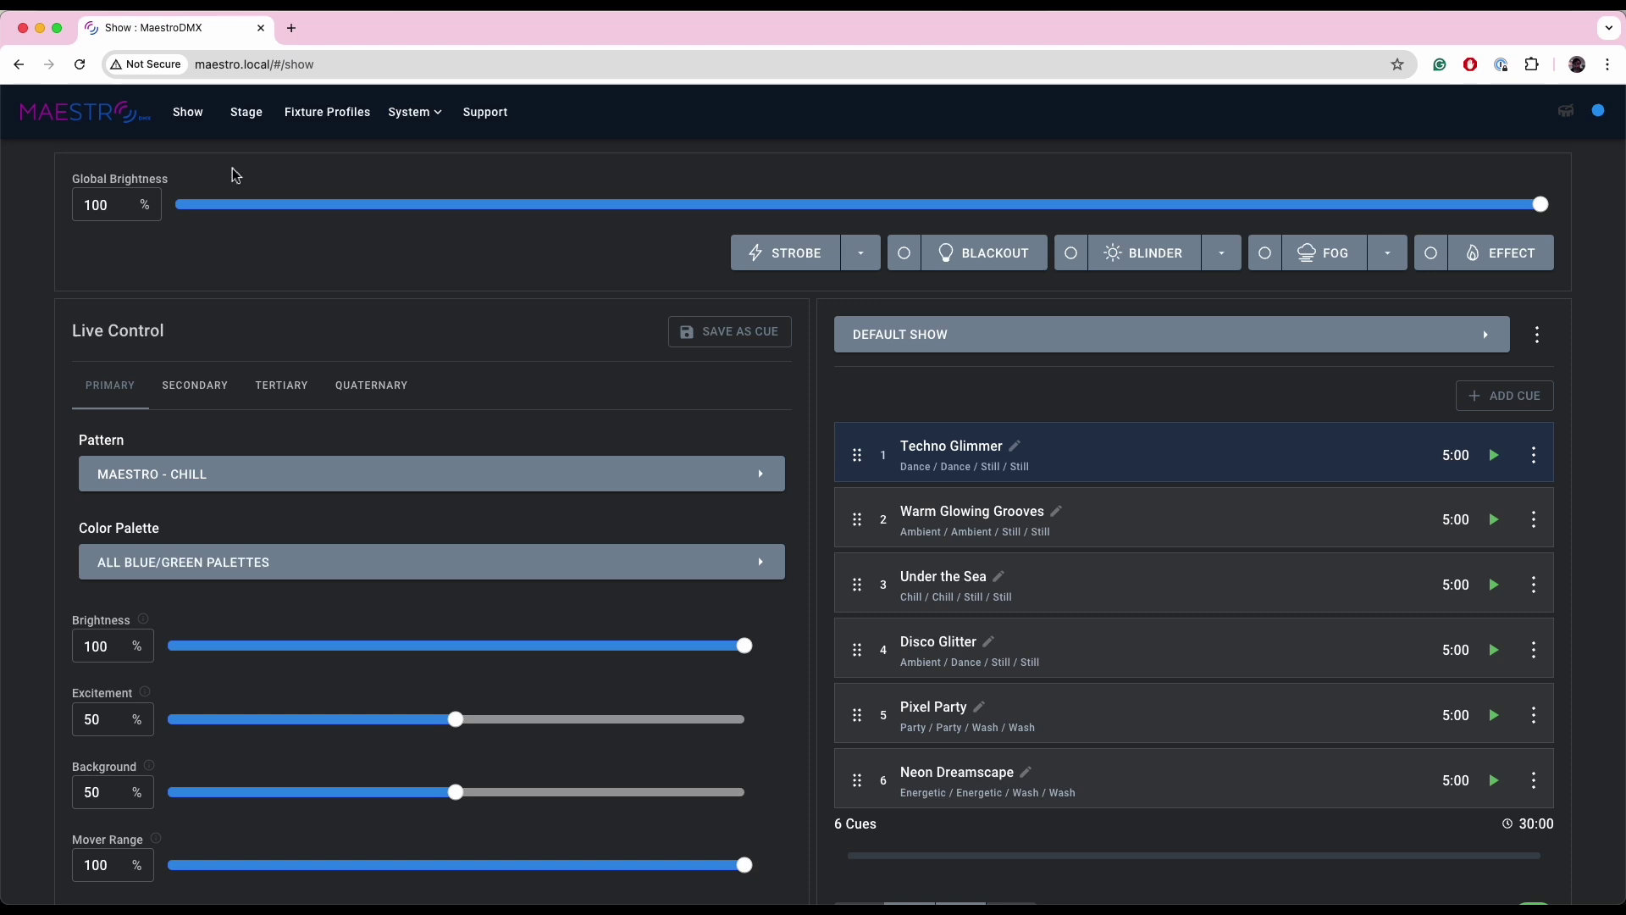
Rename the Primary fixture group of the default stage to "A" and check its name in the show's live controls.
click(243, 118)
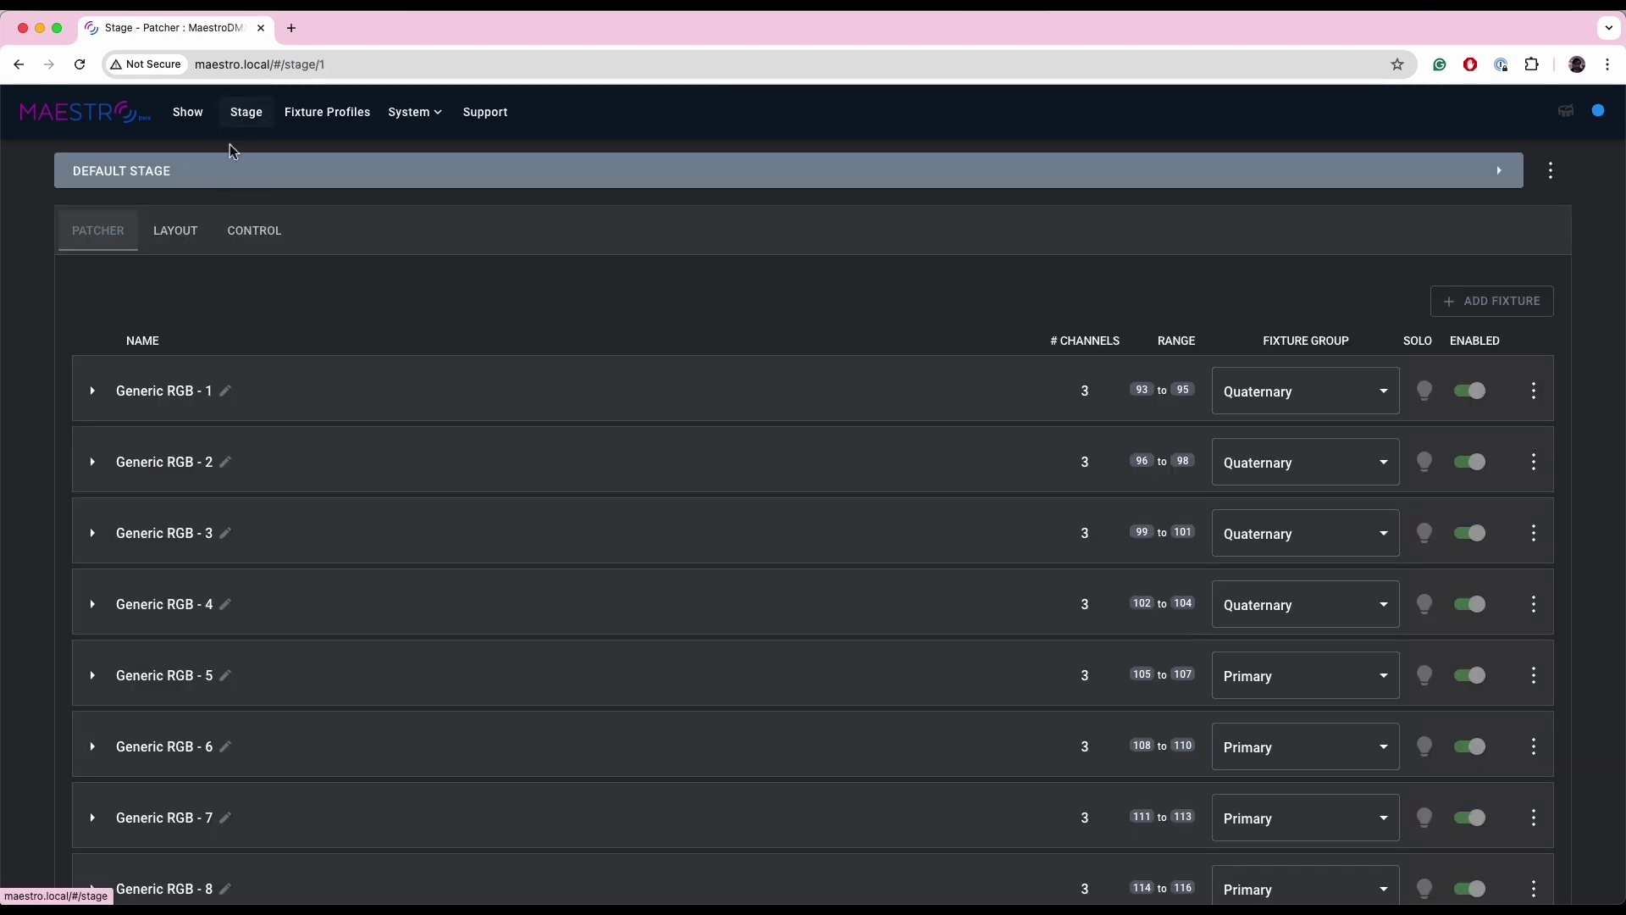
click(182, 243)
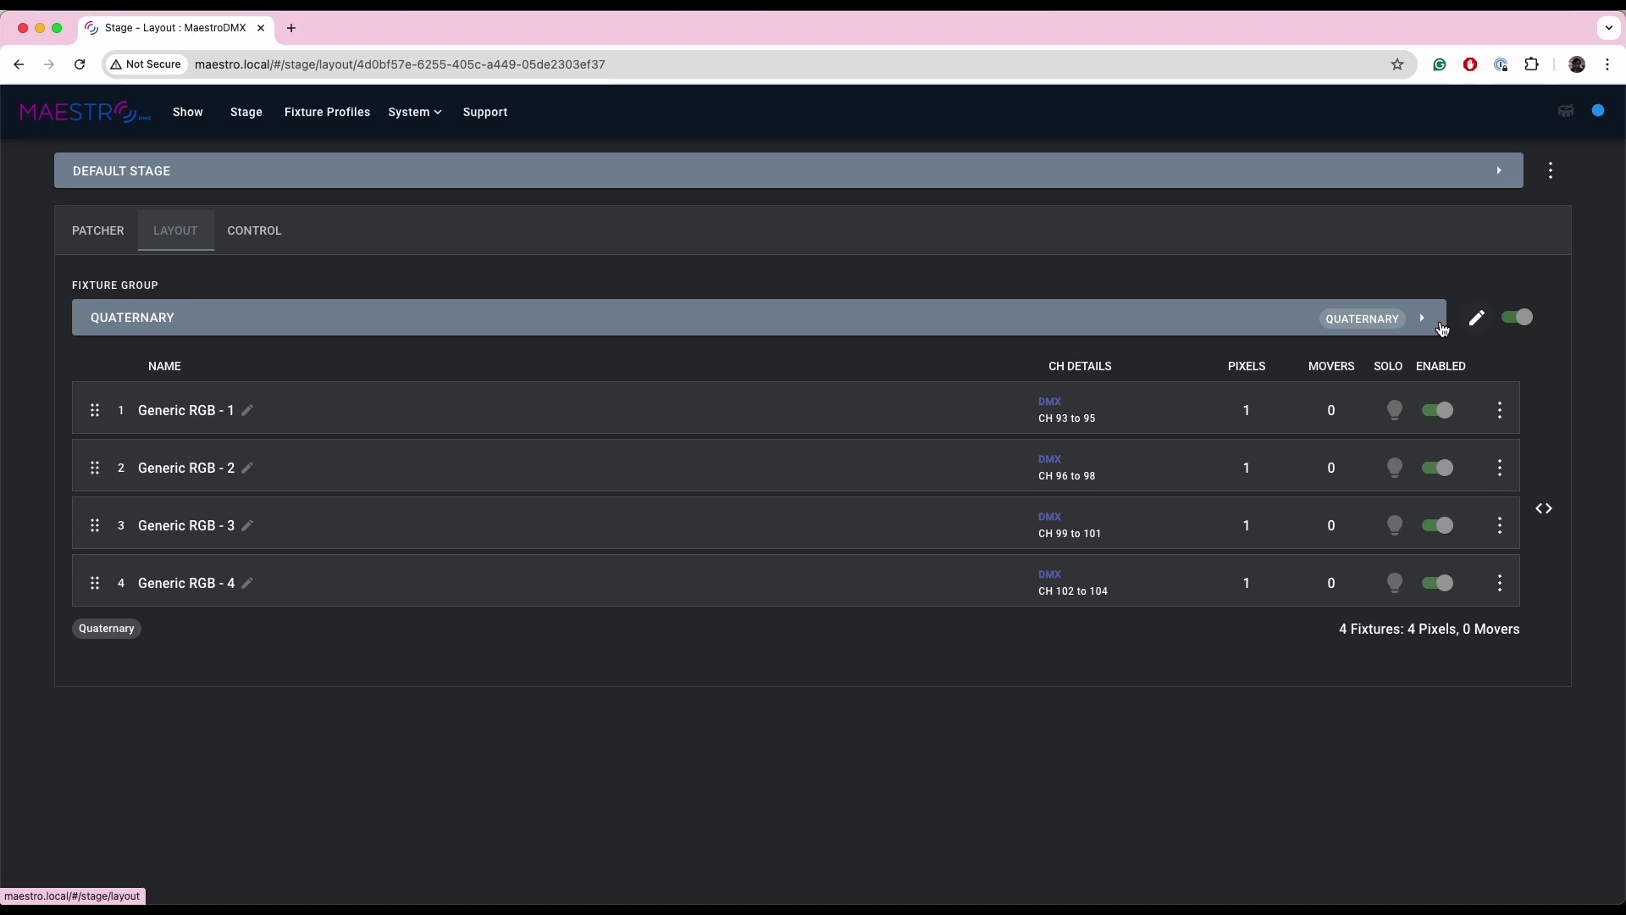
click(1317, 325)
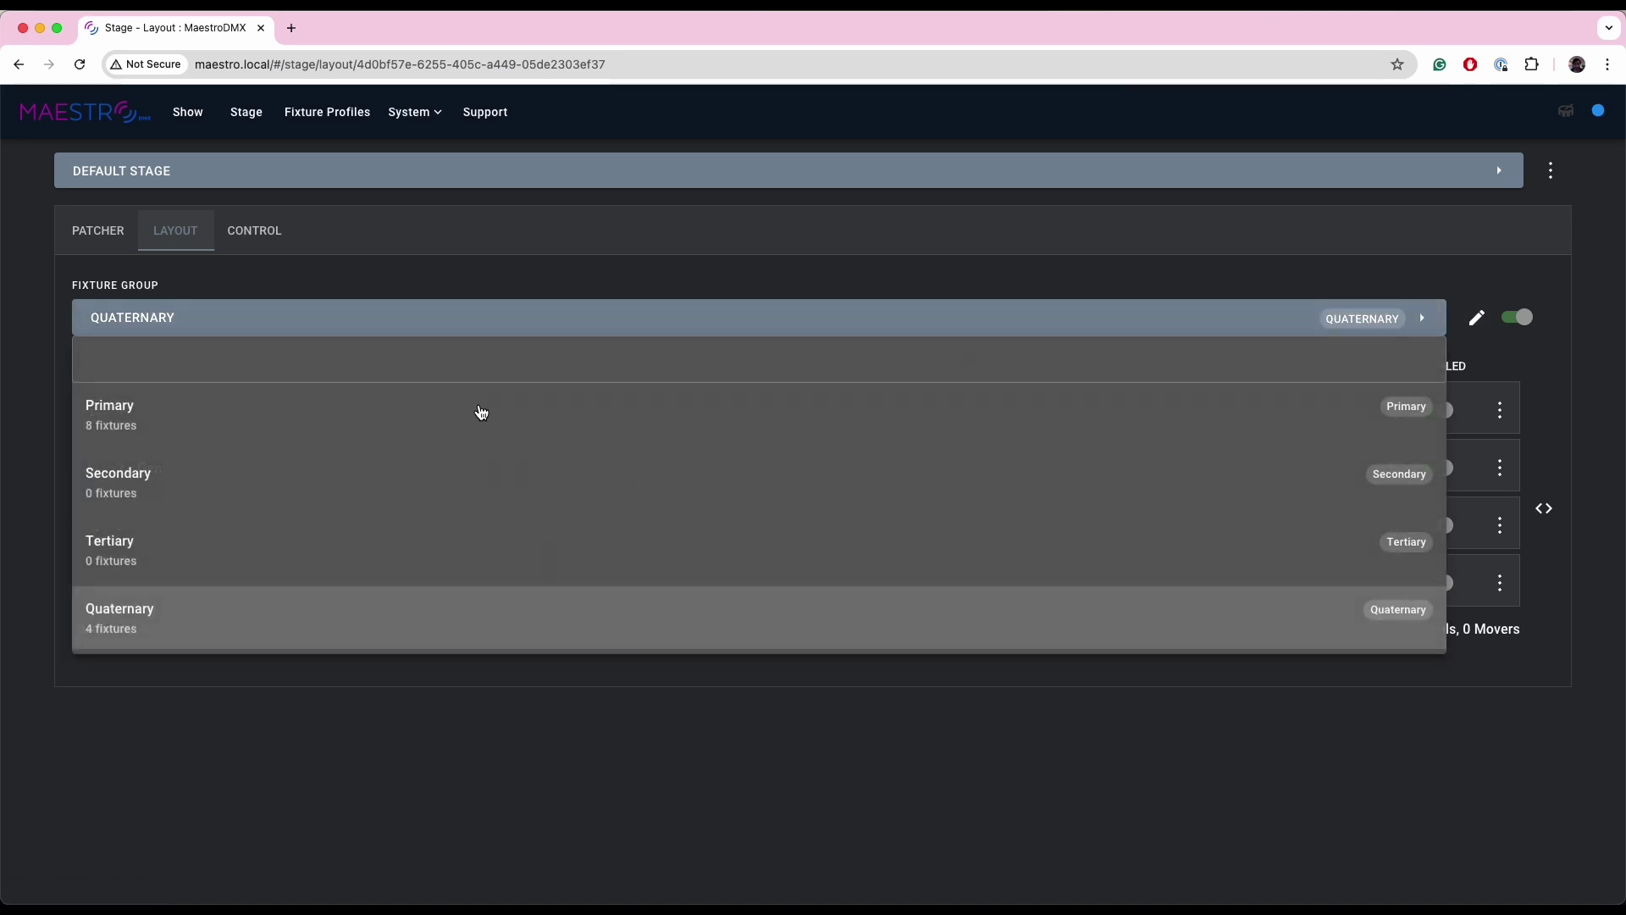
click(241, 424)
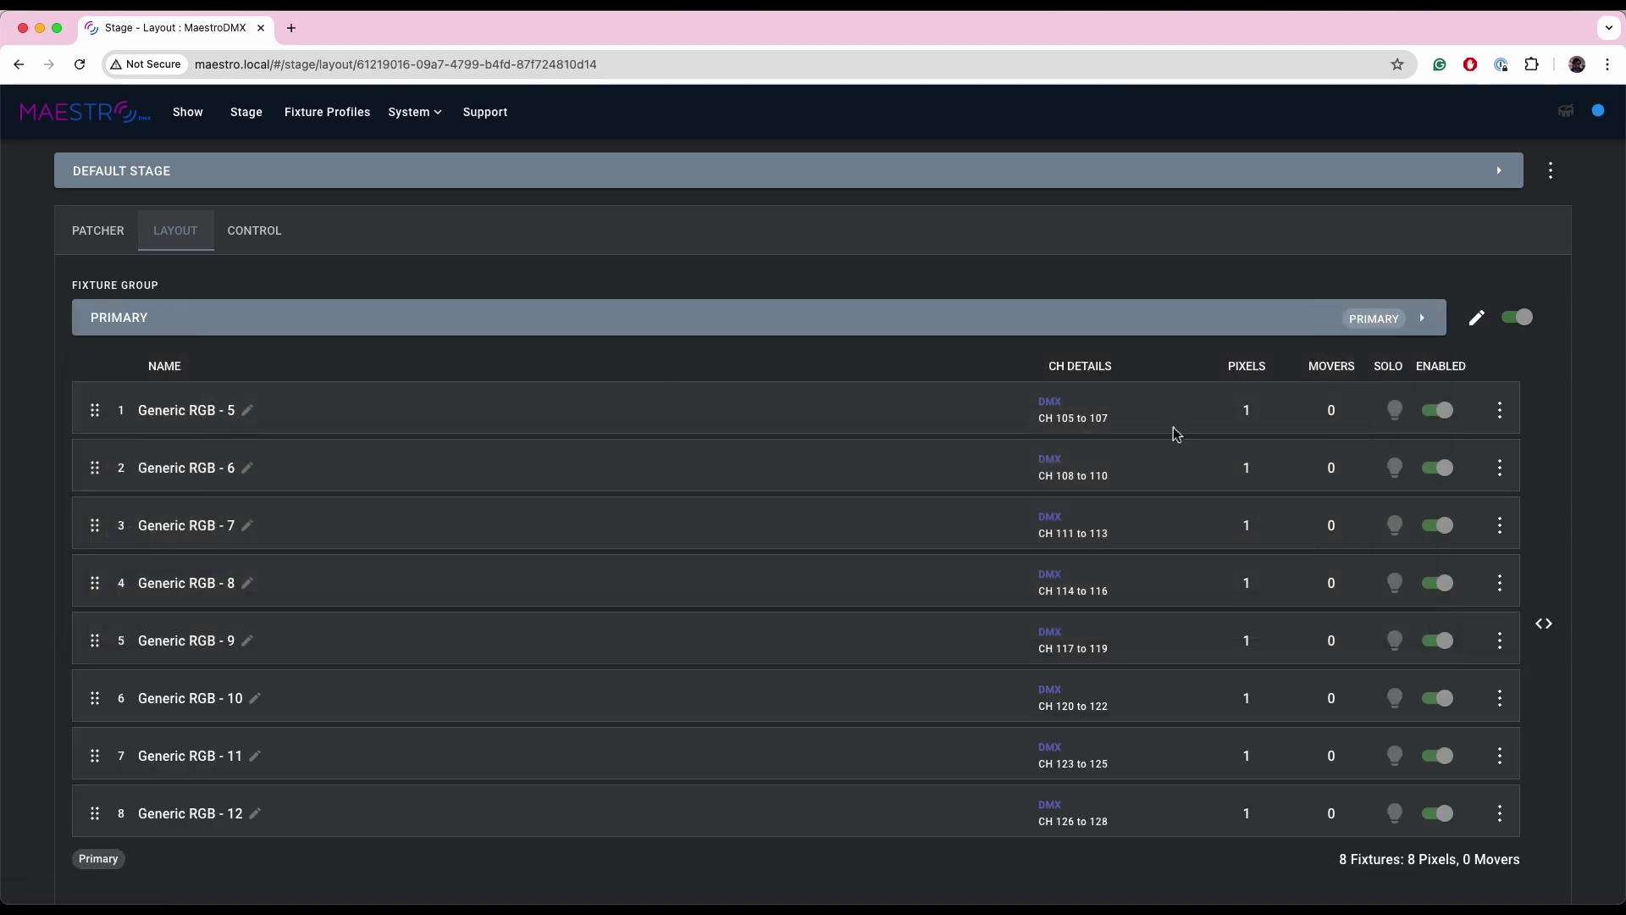
click(1477, 317)
click(545, 505)
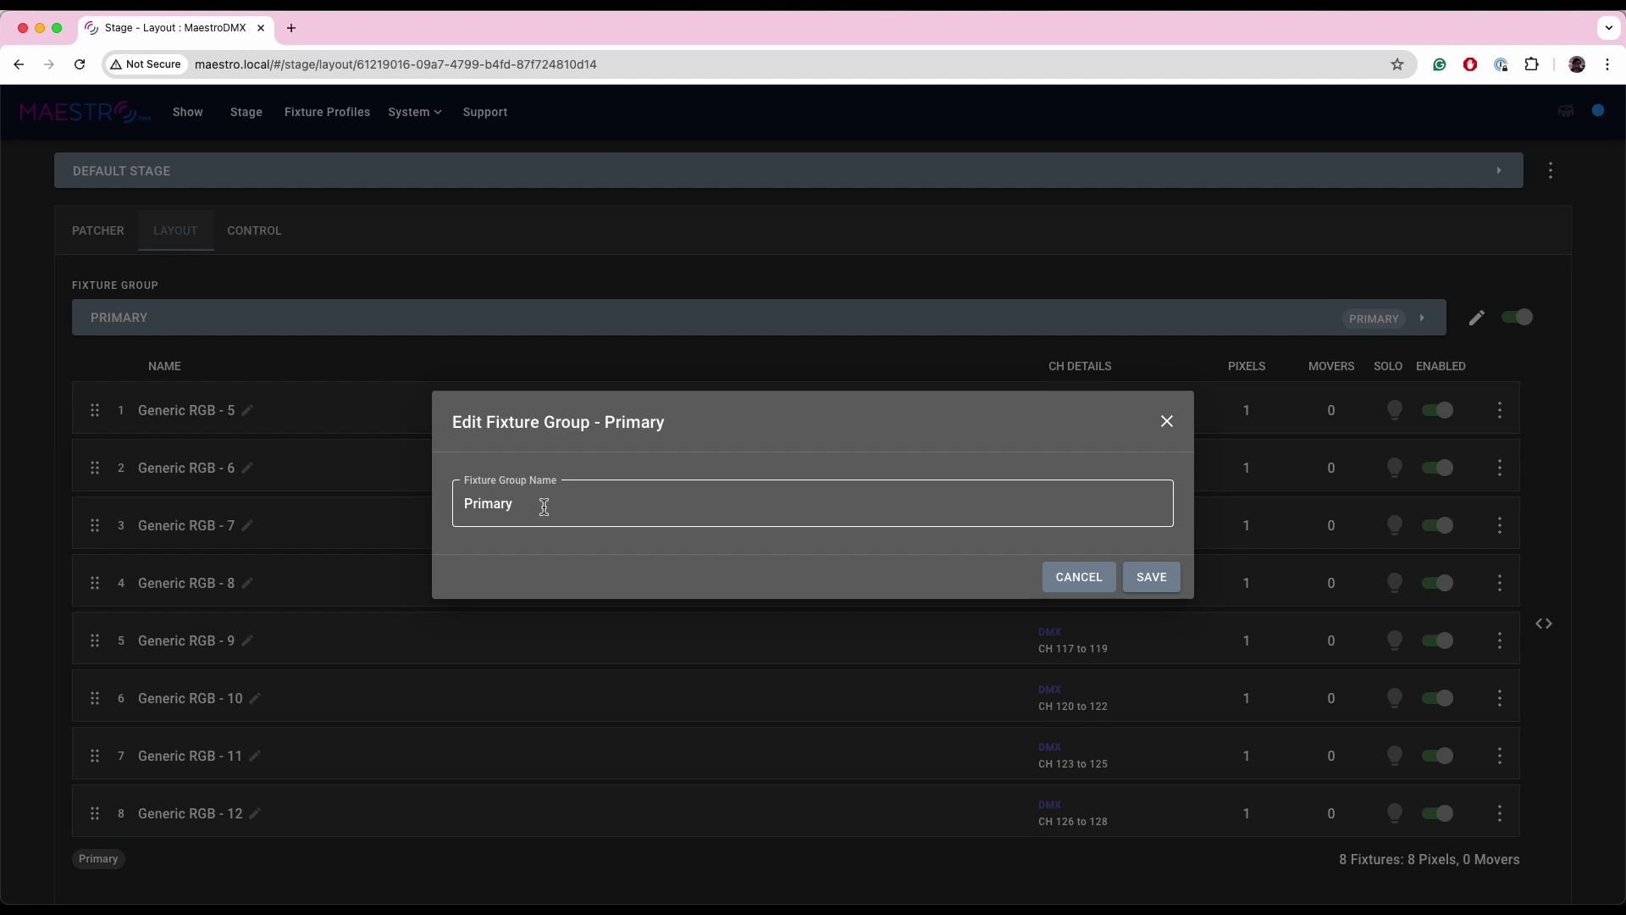
drag(545, 505, 410, 499)
text(A)
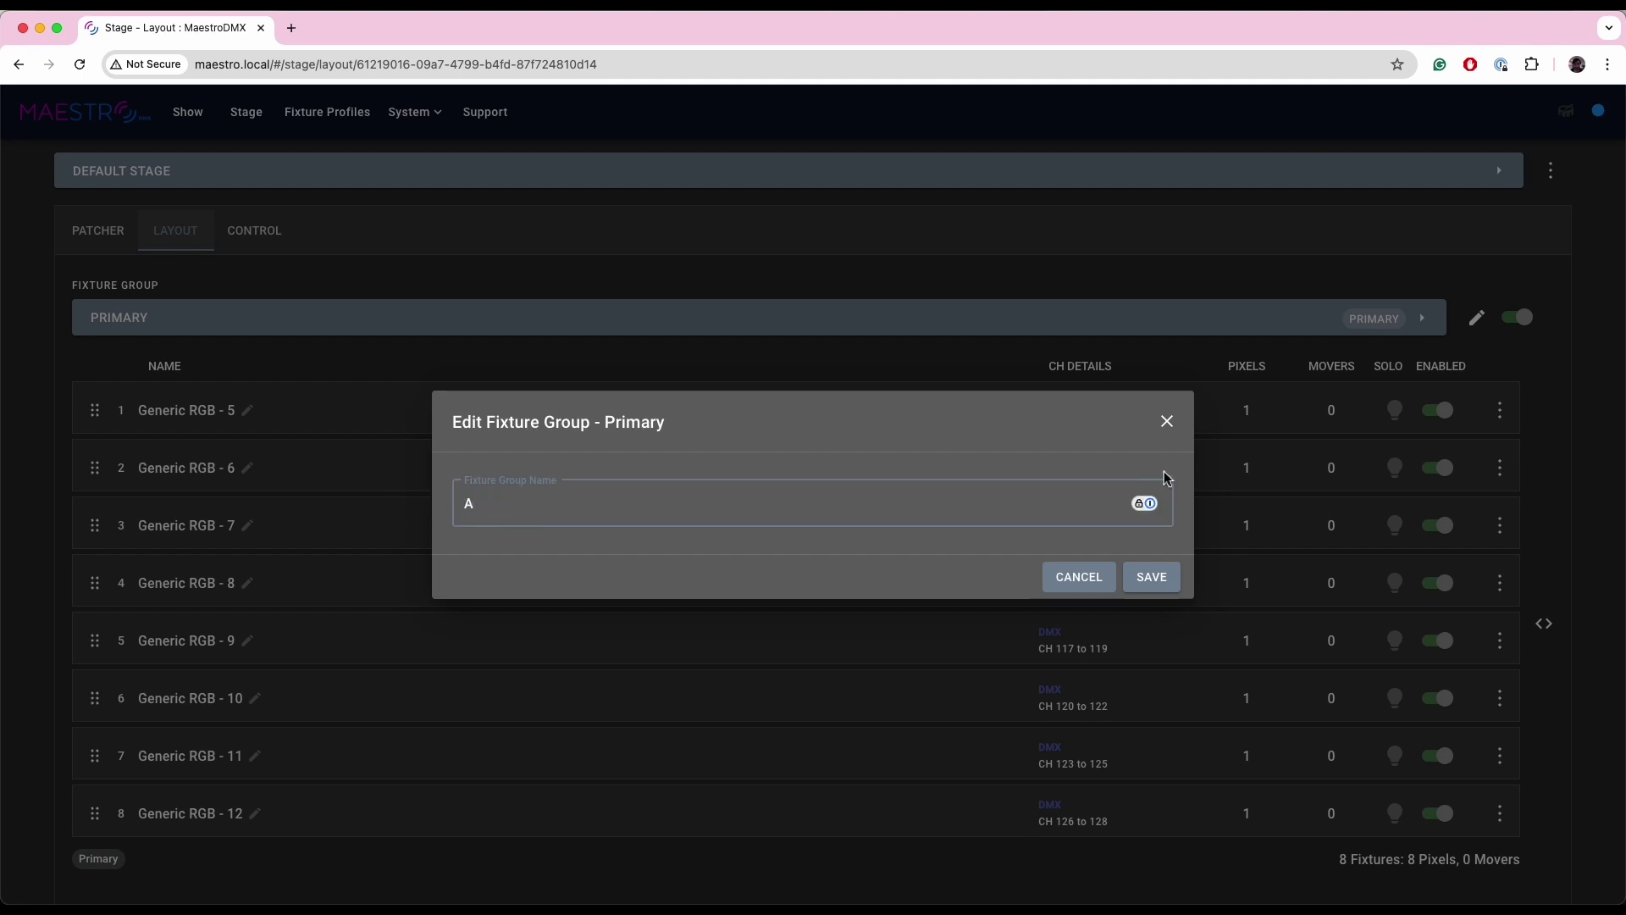
click(1151, 582)
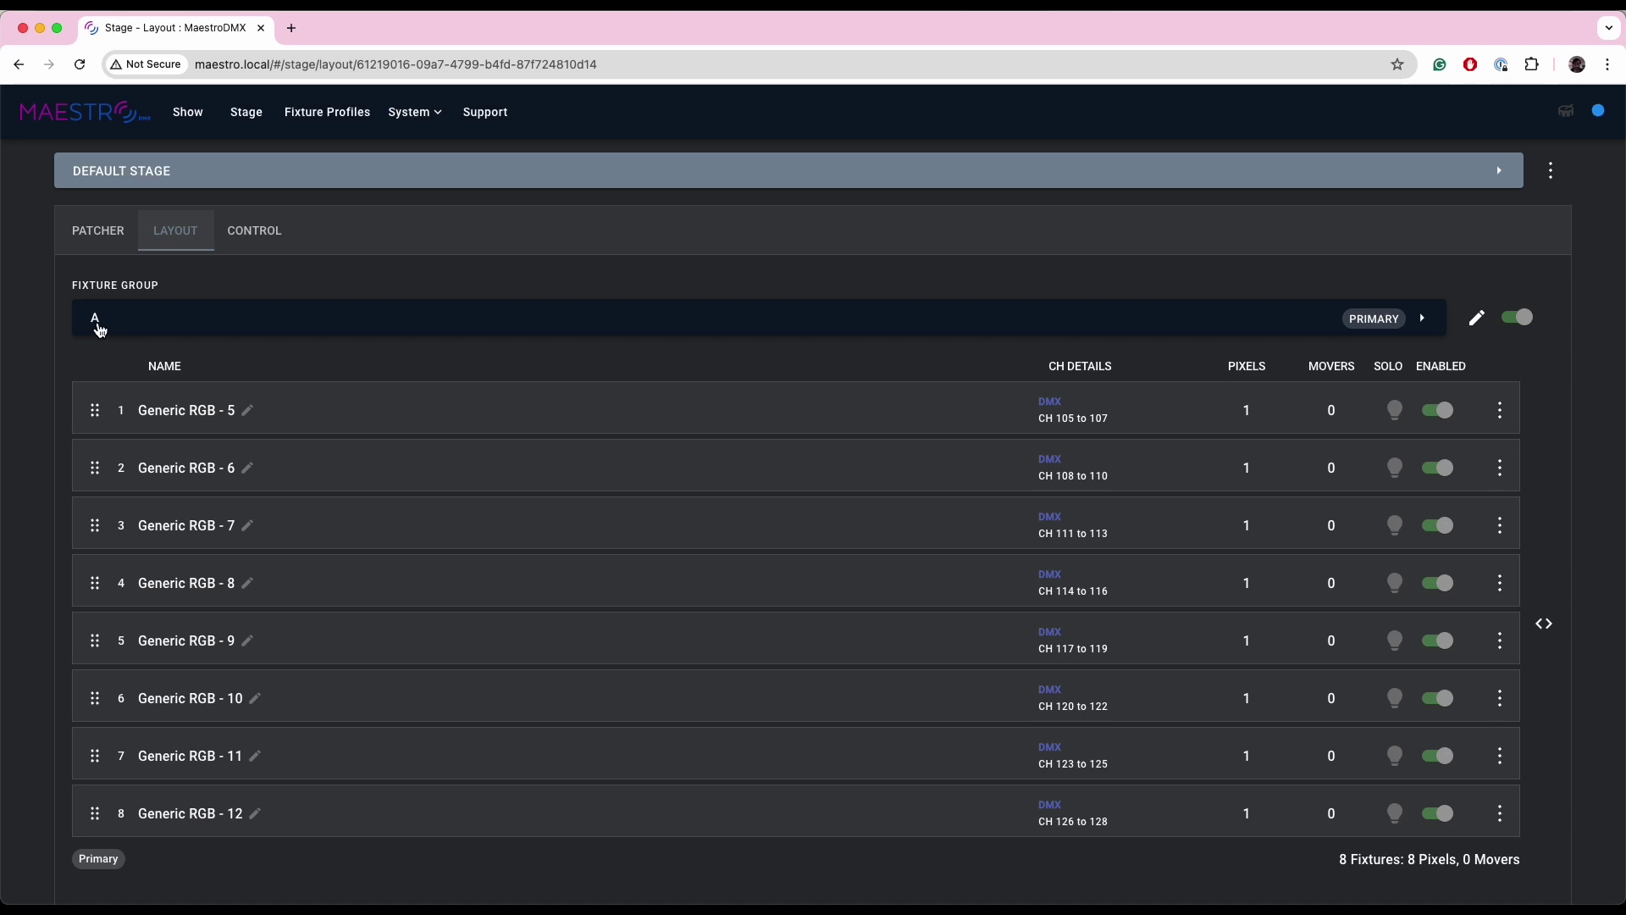
click(188, 113)
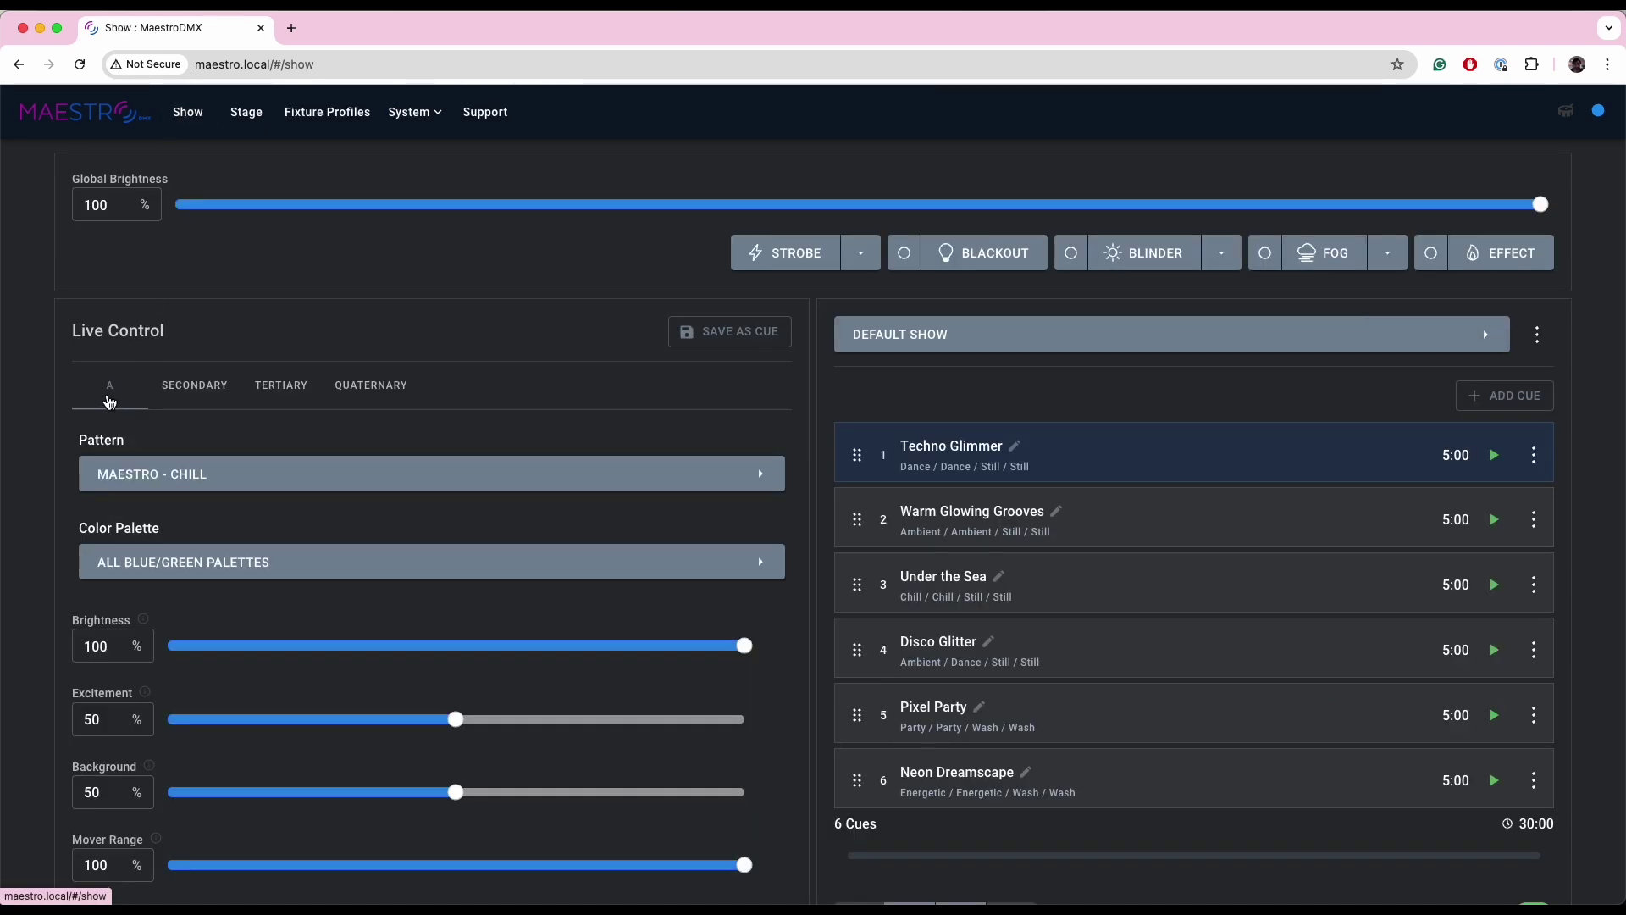
Rename the Secondary fixture group in the stage layout to "Movers".
click(246, 113)
click(186, 231)
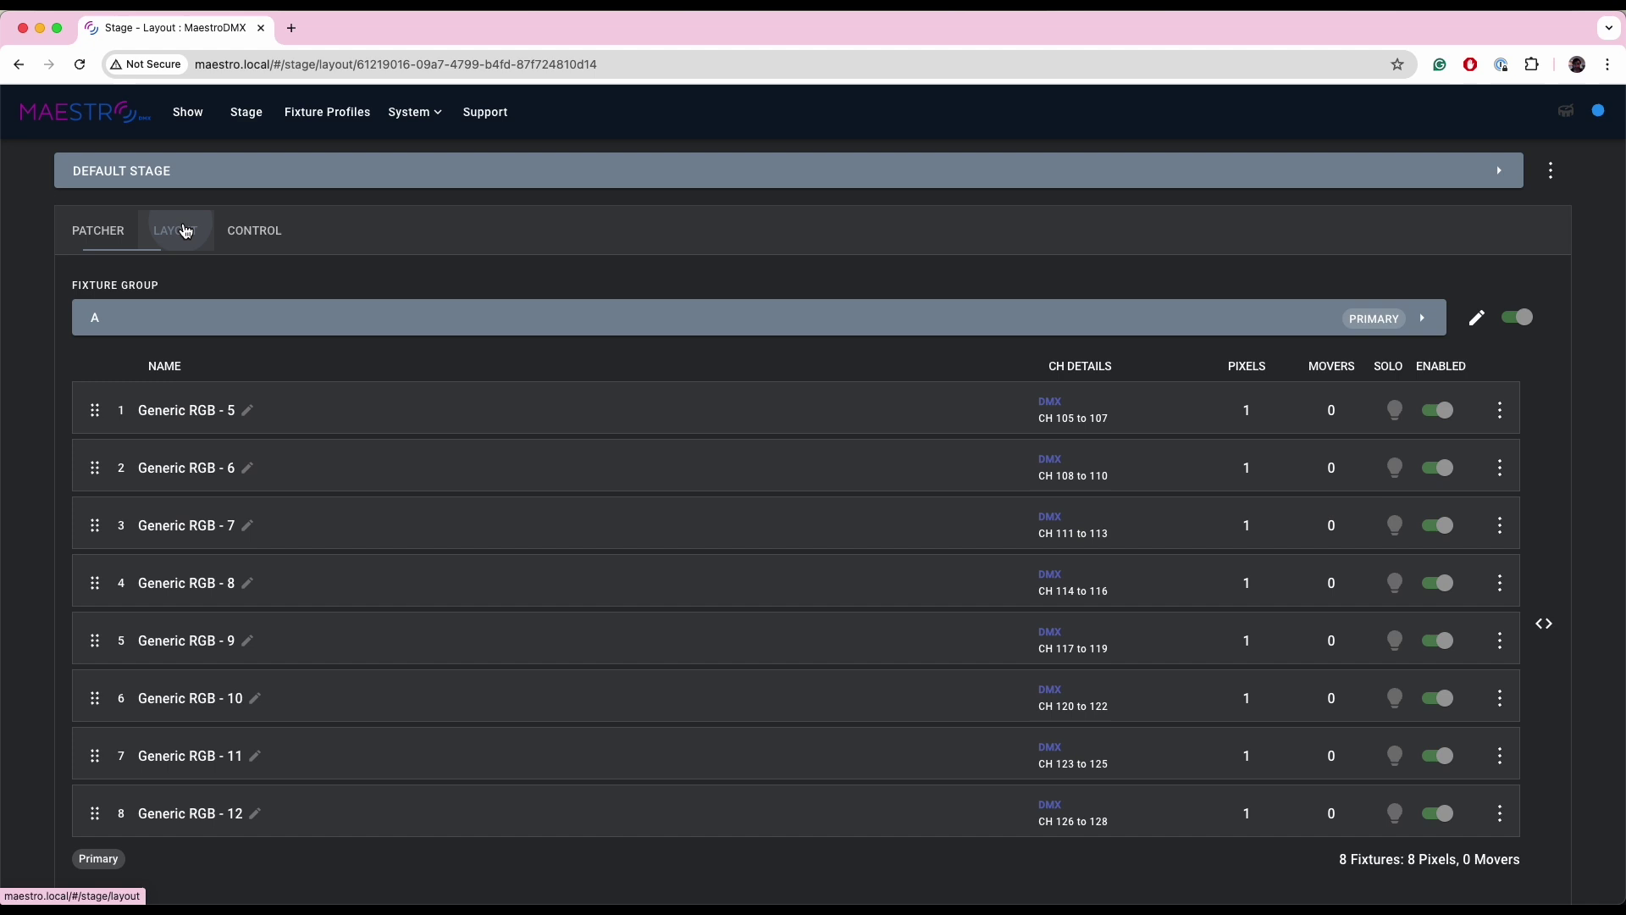
click(1242, 317)
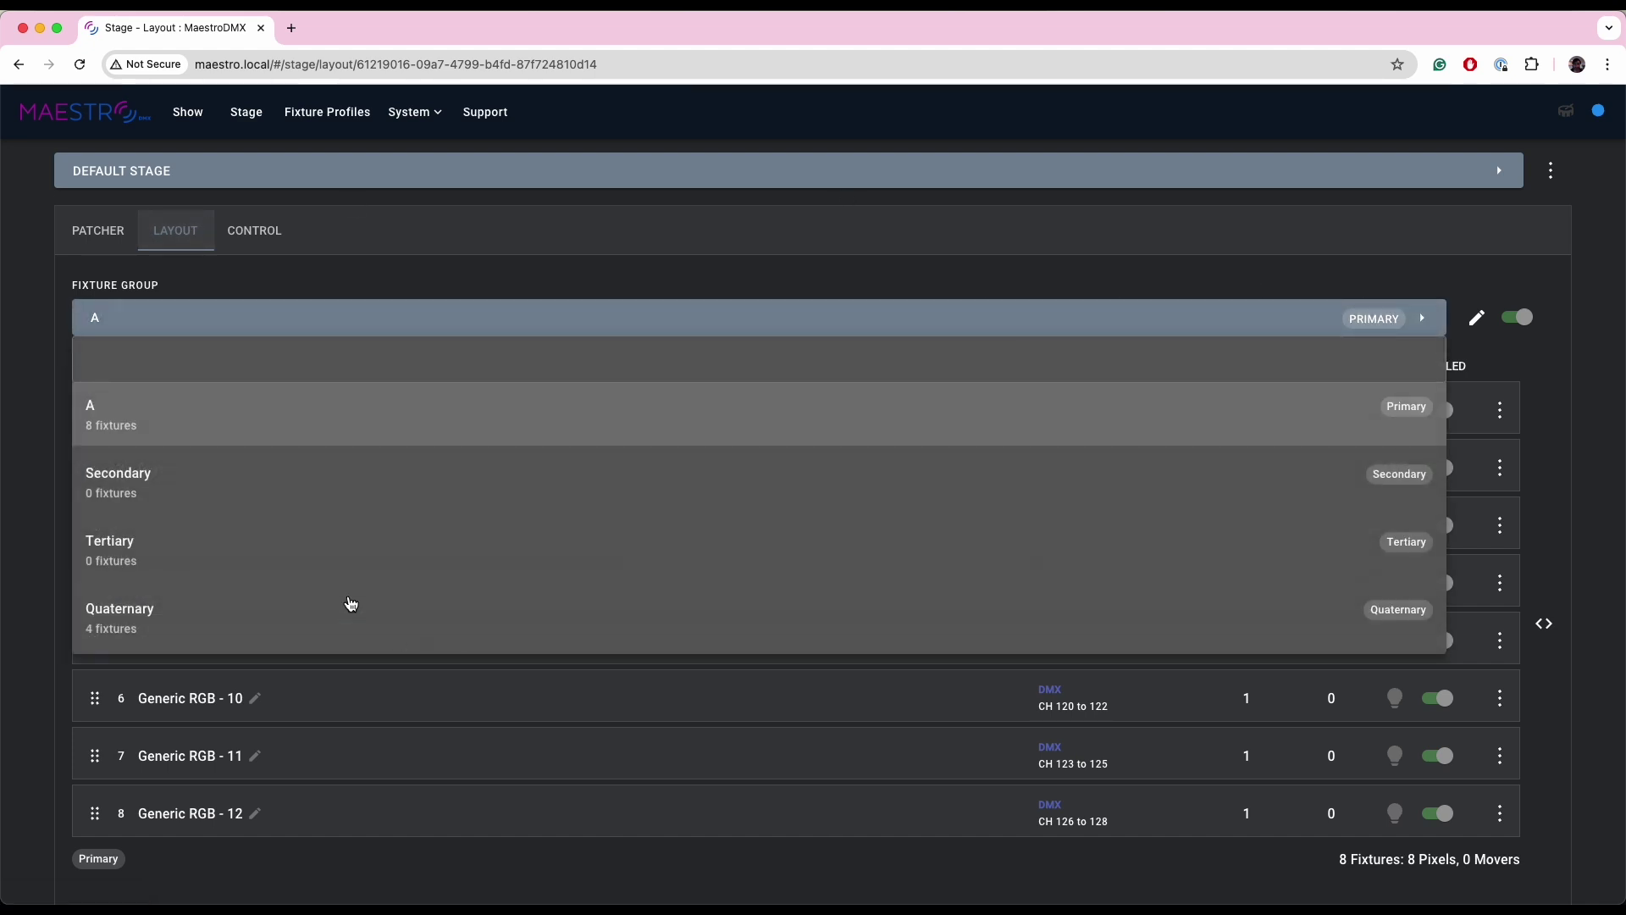
click(271, 488)
click(1477, 318)
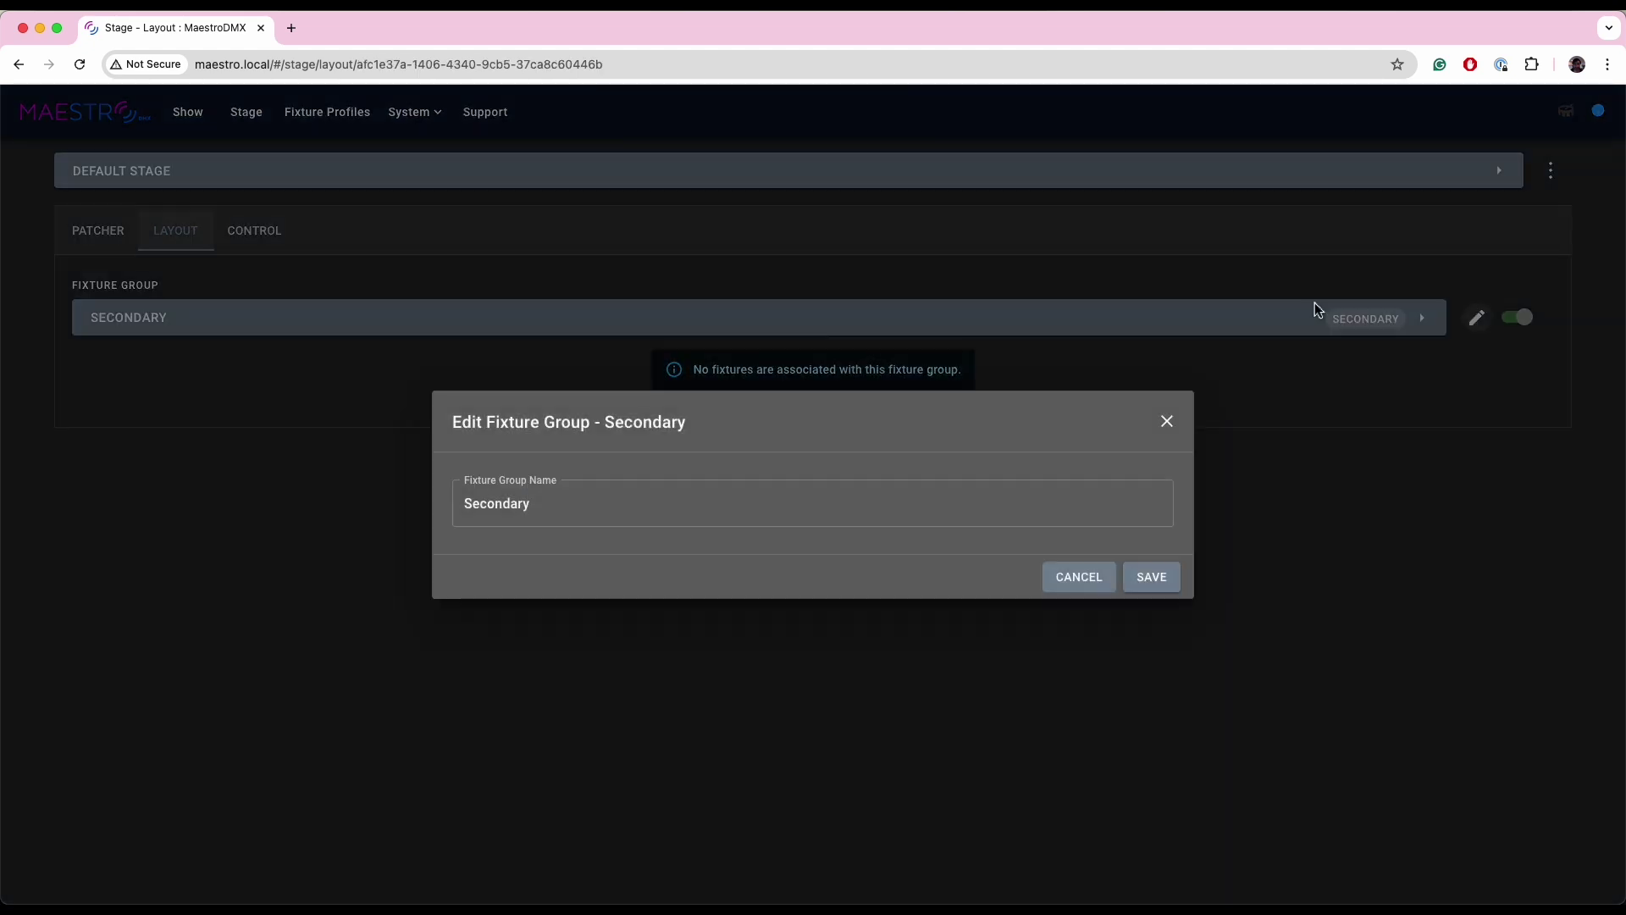
drag(644, 521, 421, 508)
text(Mov)
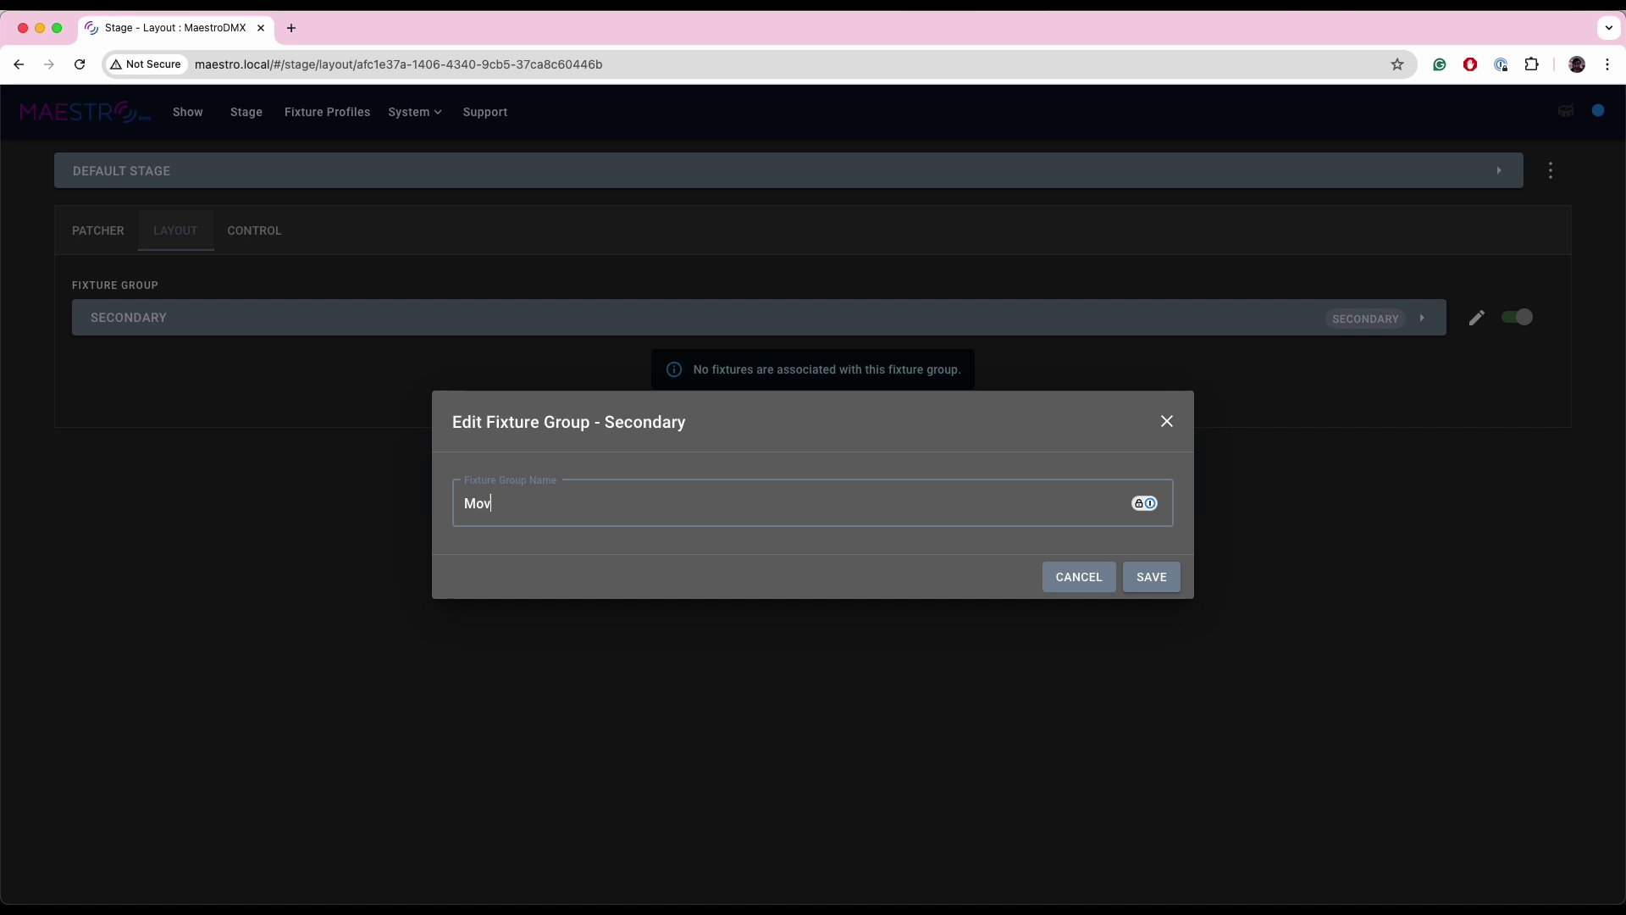
text(ers)
key(Return)
Check the renamed A and Movers groups in the show's live controls.
click(101, 230)
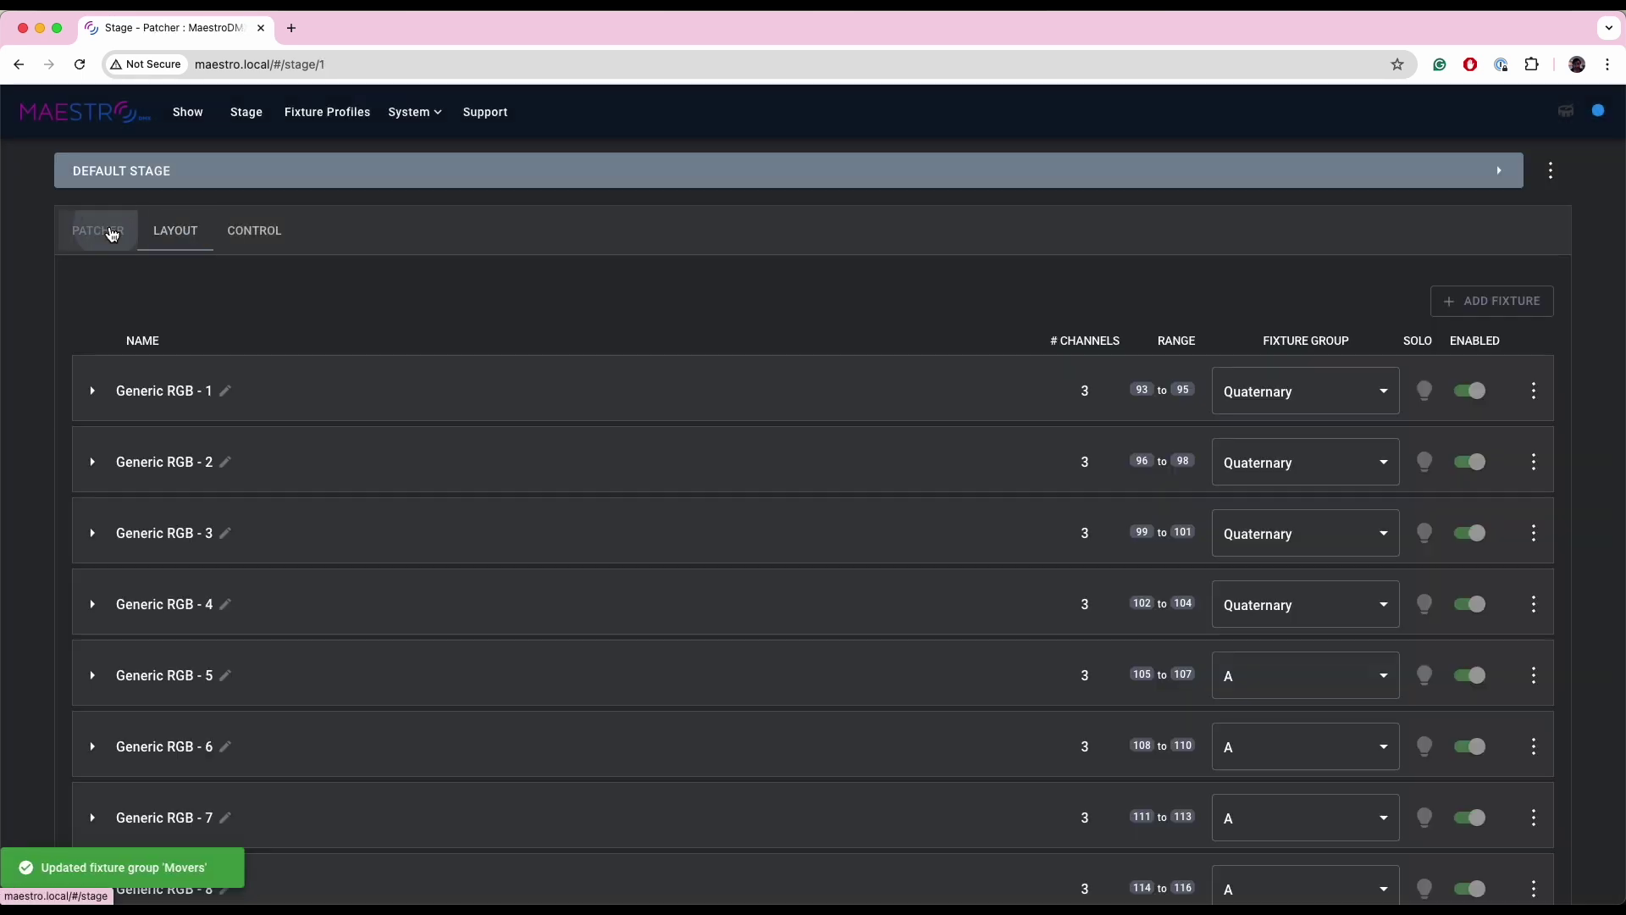
click(186, 111)
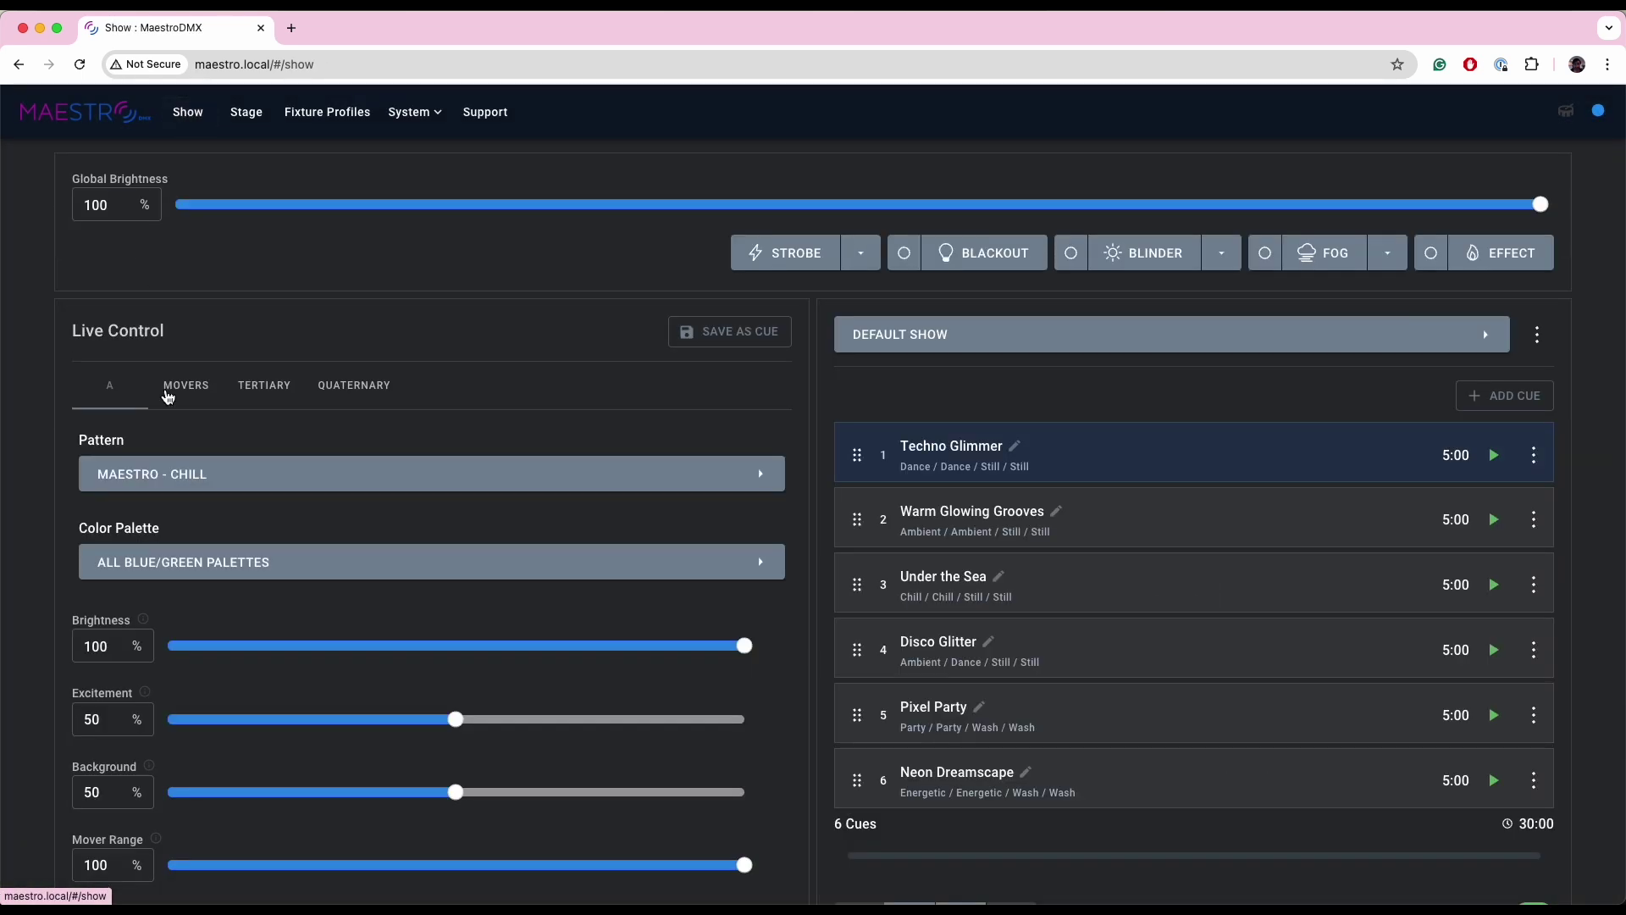
click(200, 391)
click(112, 393)
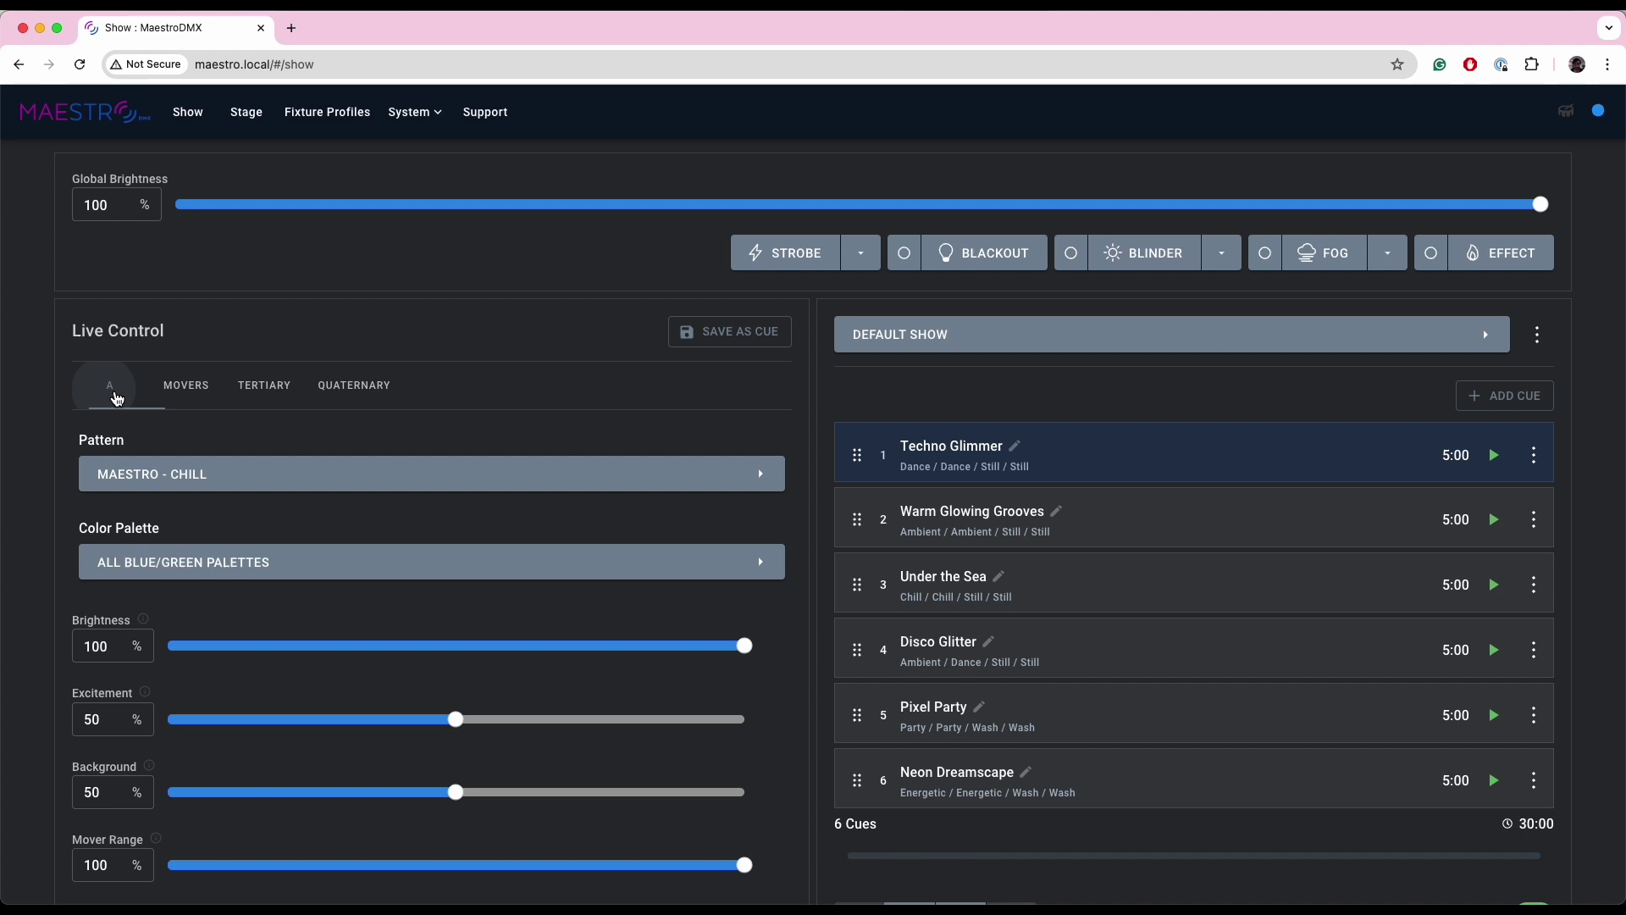
click(194, 397)
Assign the Generic RGB - 5 fixture in the stage patch to the Movers fixture group.
click(246, 113)
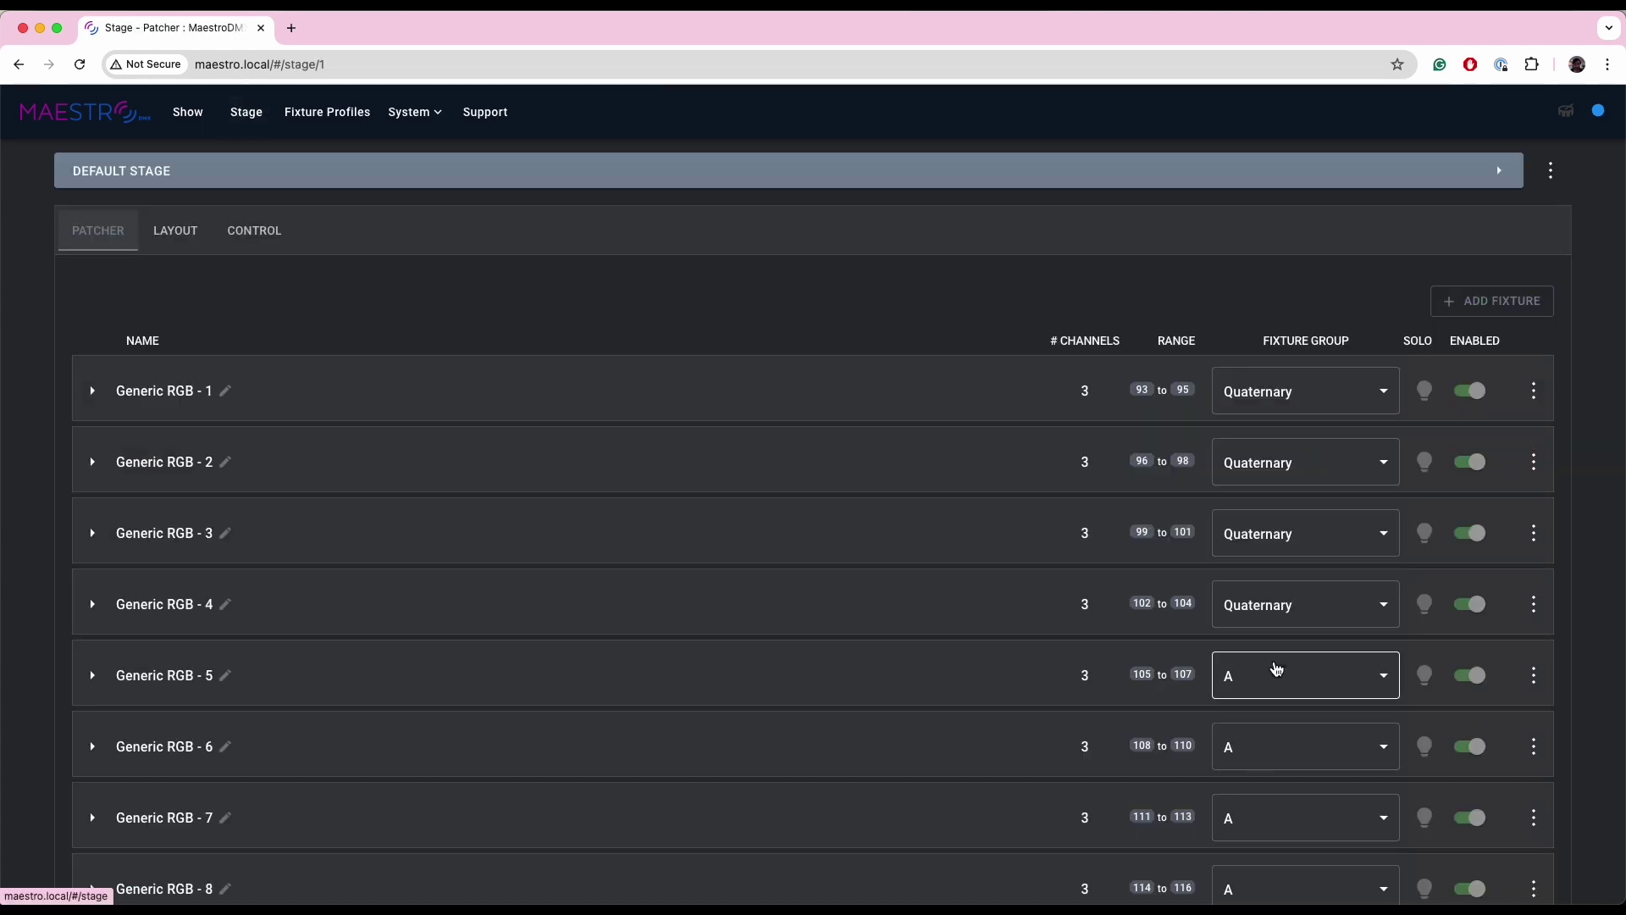
scroll(1186, 667, down, 2)
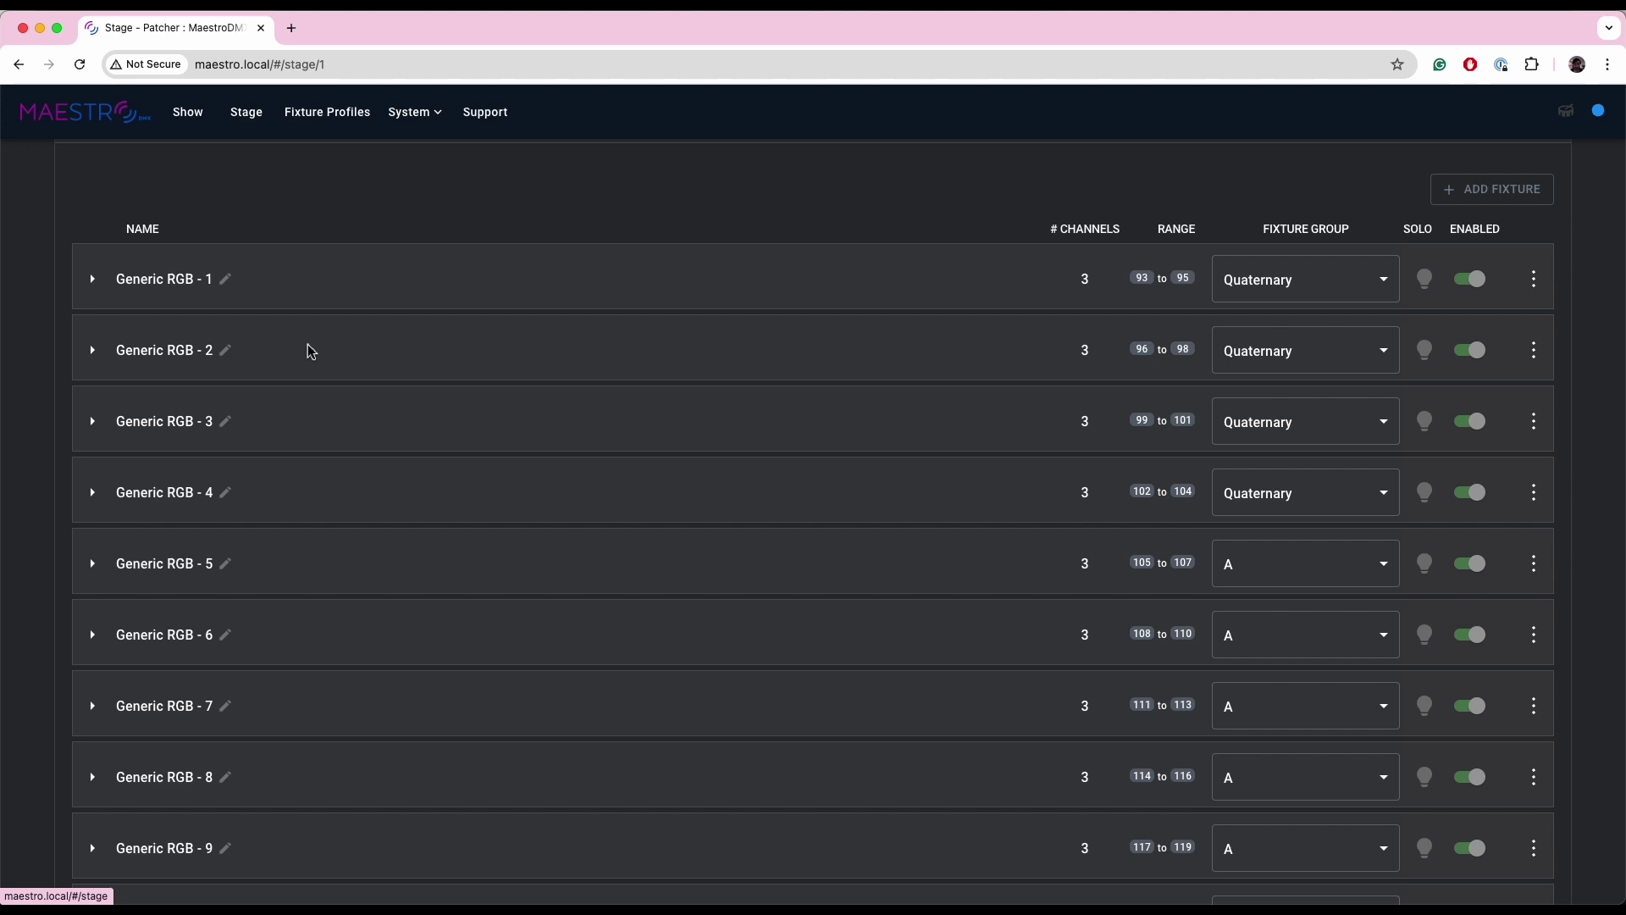
scroll(314, 381, up, 2)
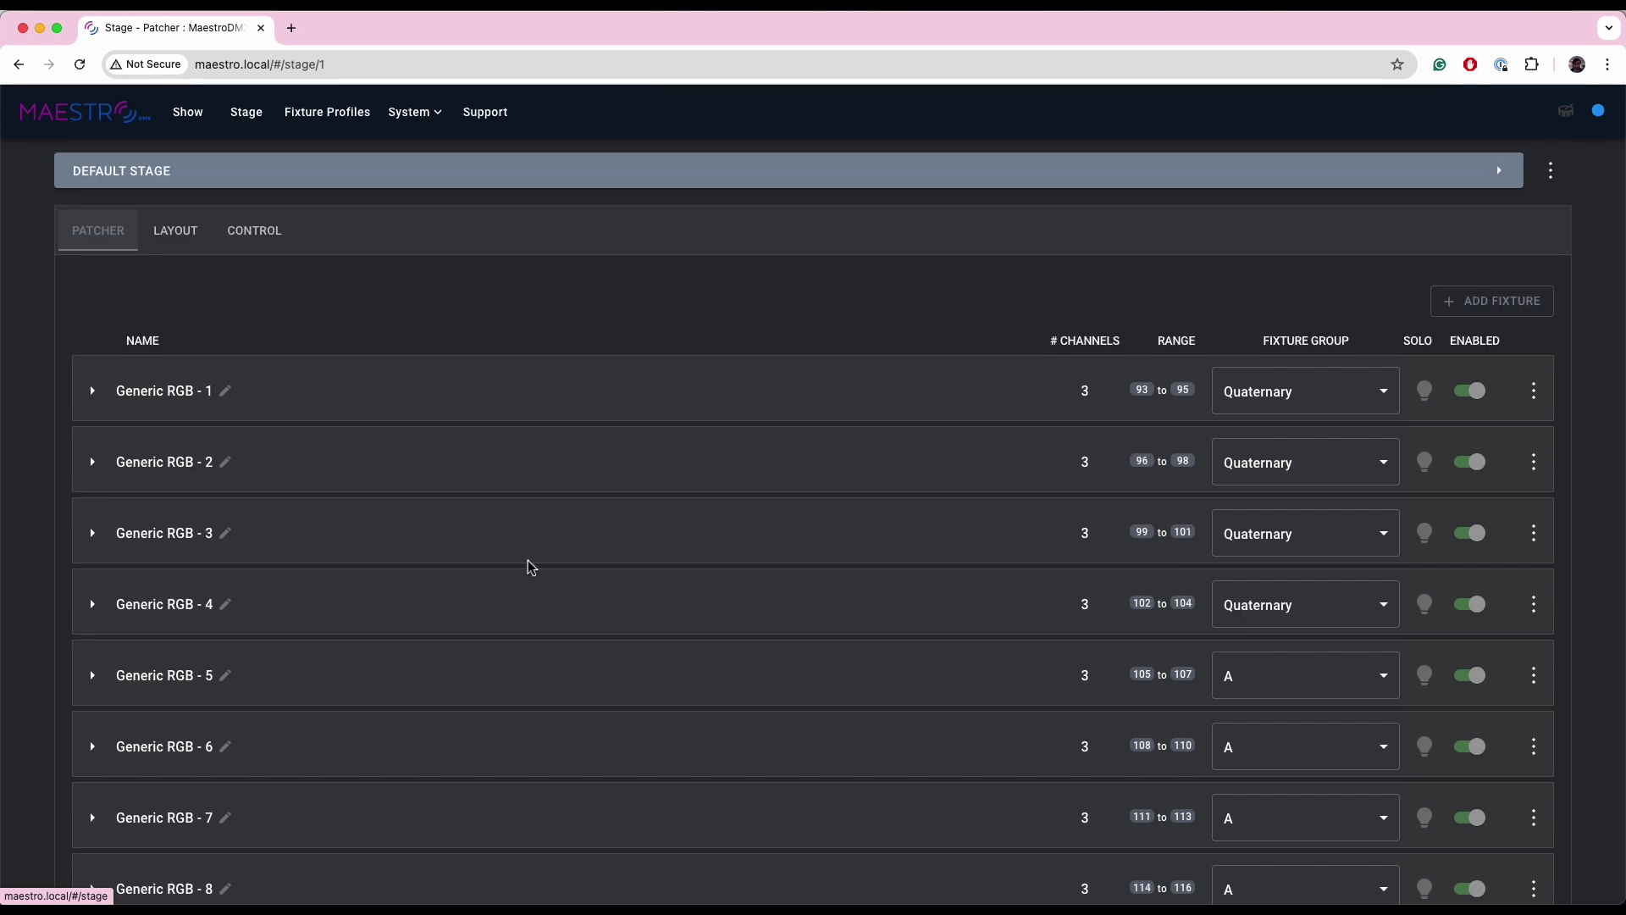
click(1271, 678)
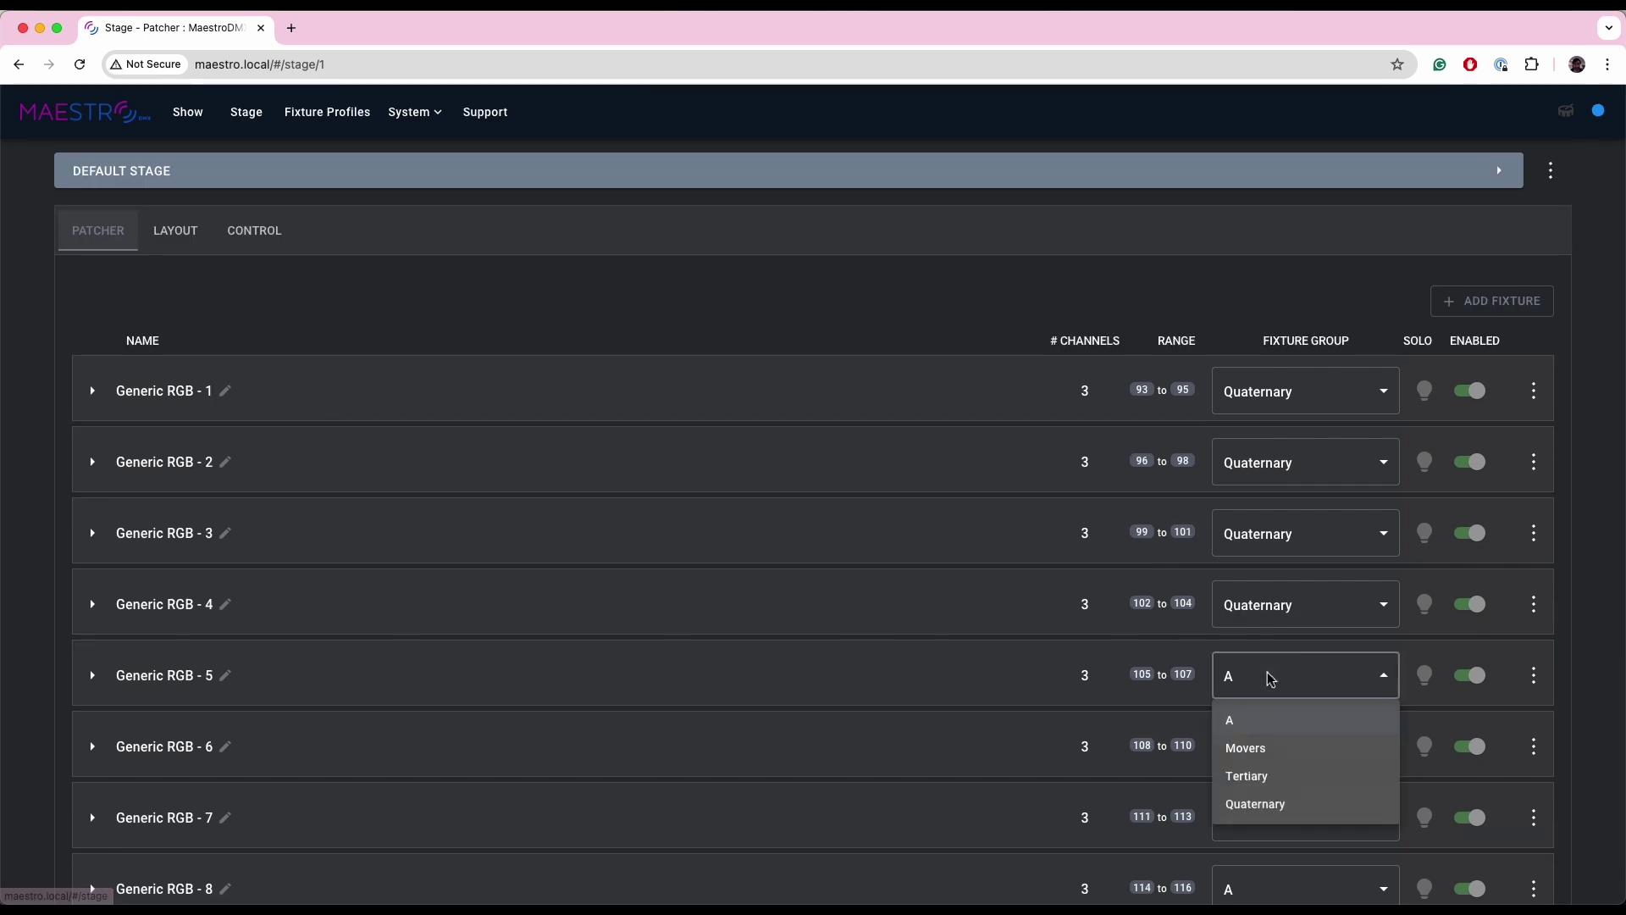
click(1260, 748)
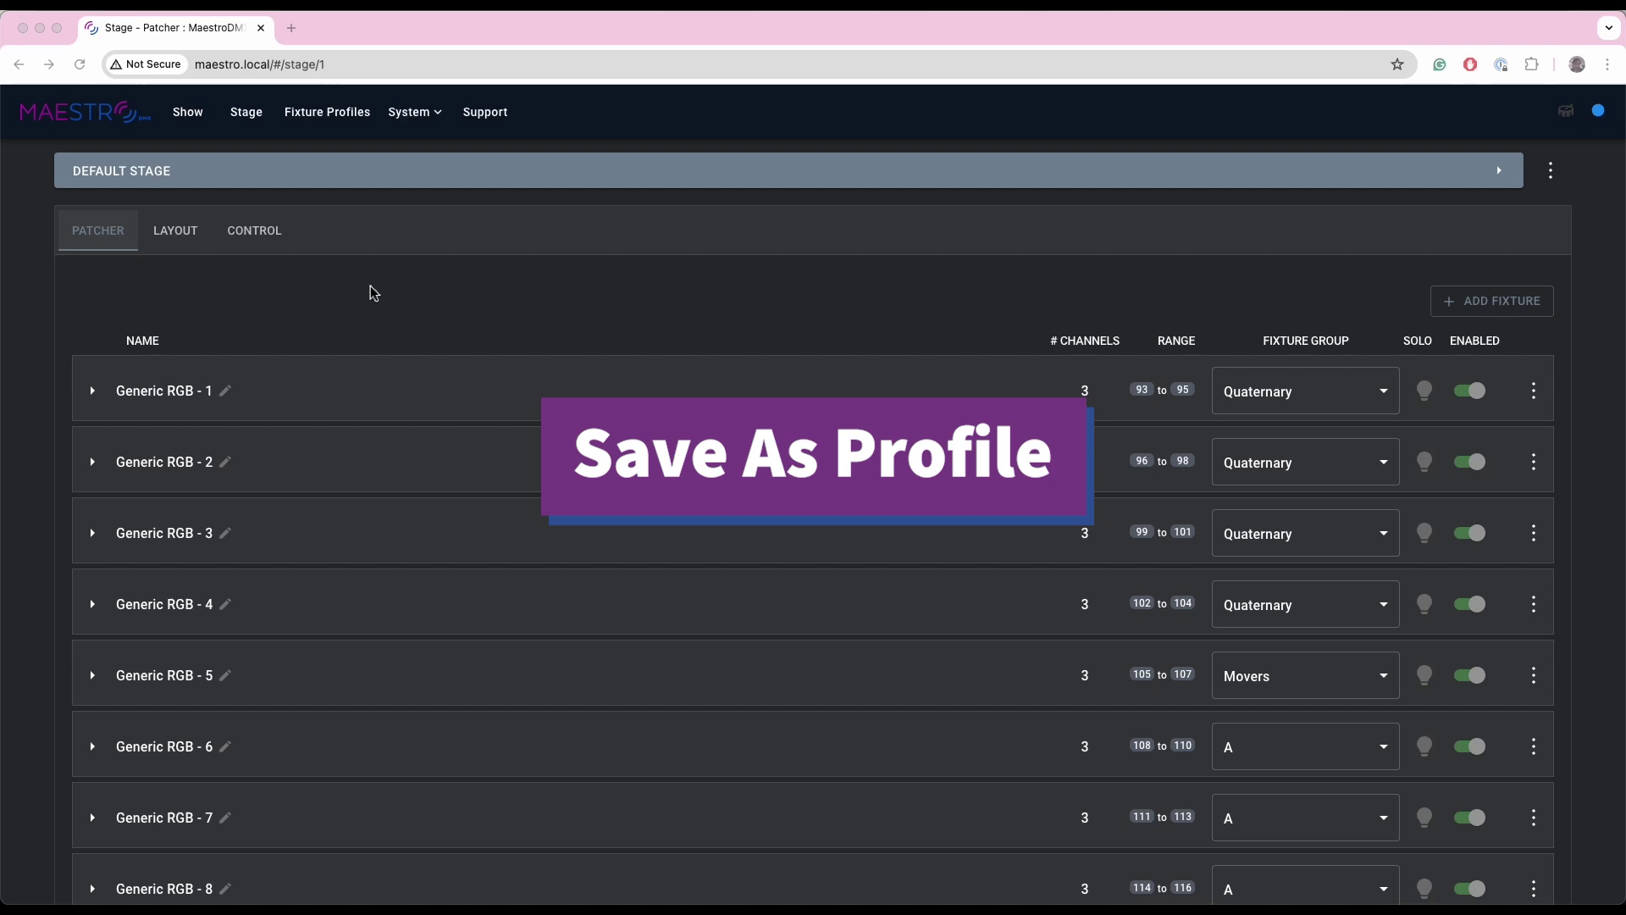
Add a new stage named "Mover" and load it.
click(1551, 171)
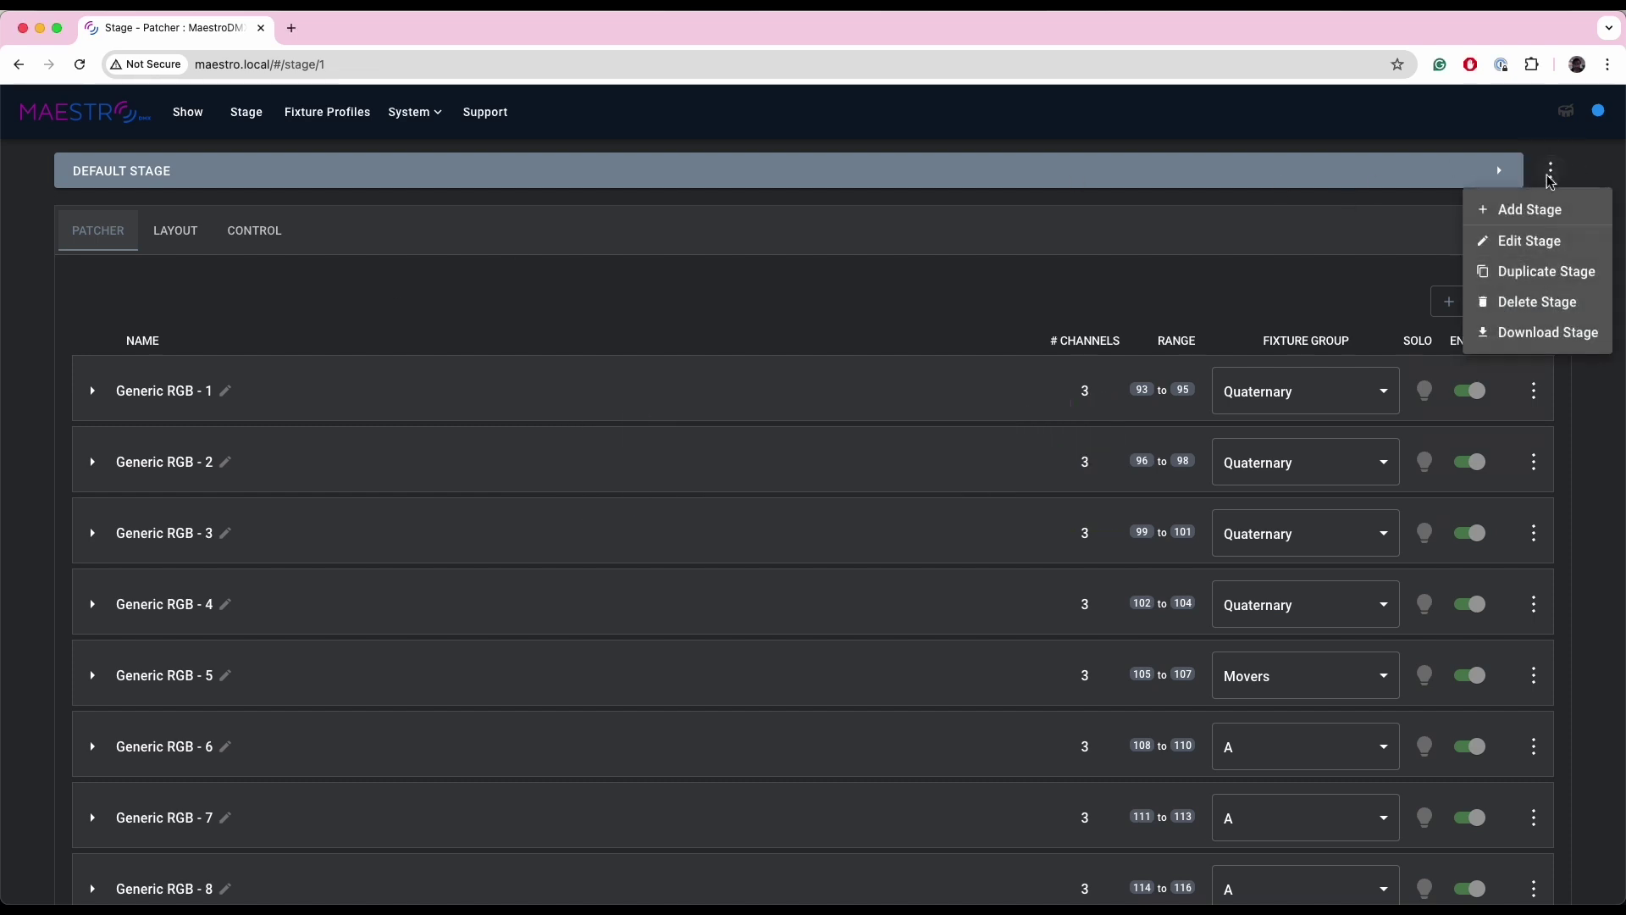
click(1594, 180)
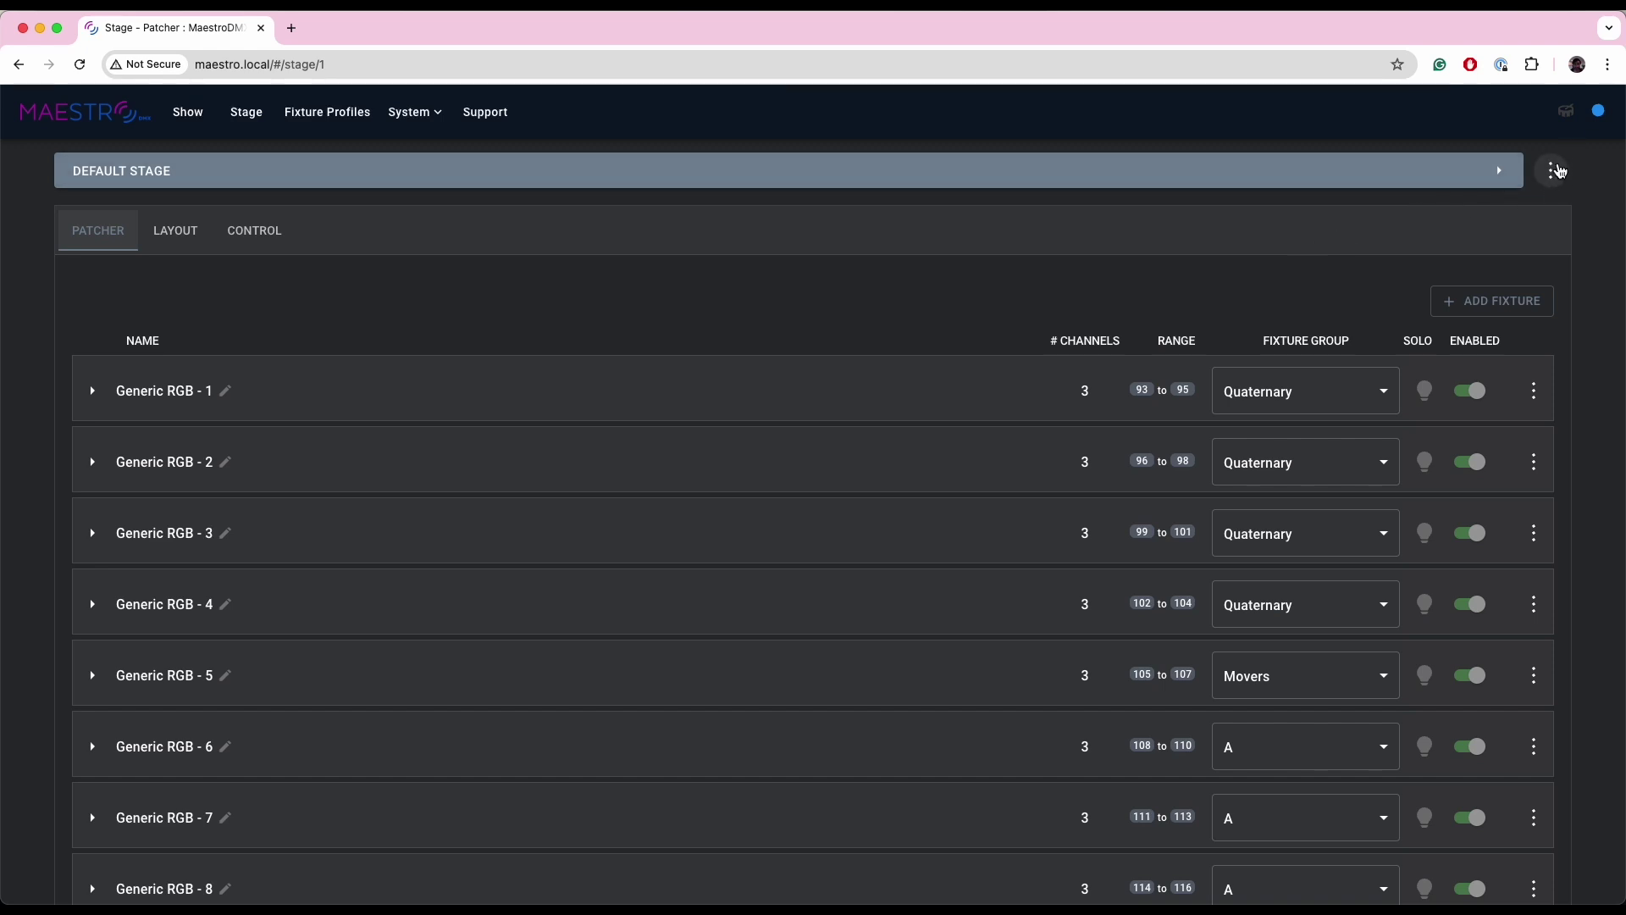
click(1551, 170)
click(1536, 212)
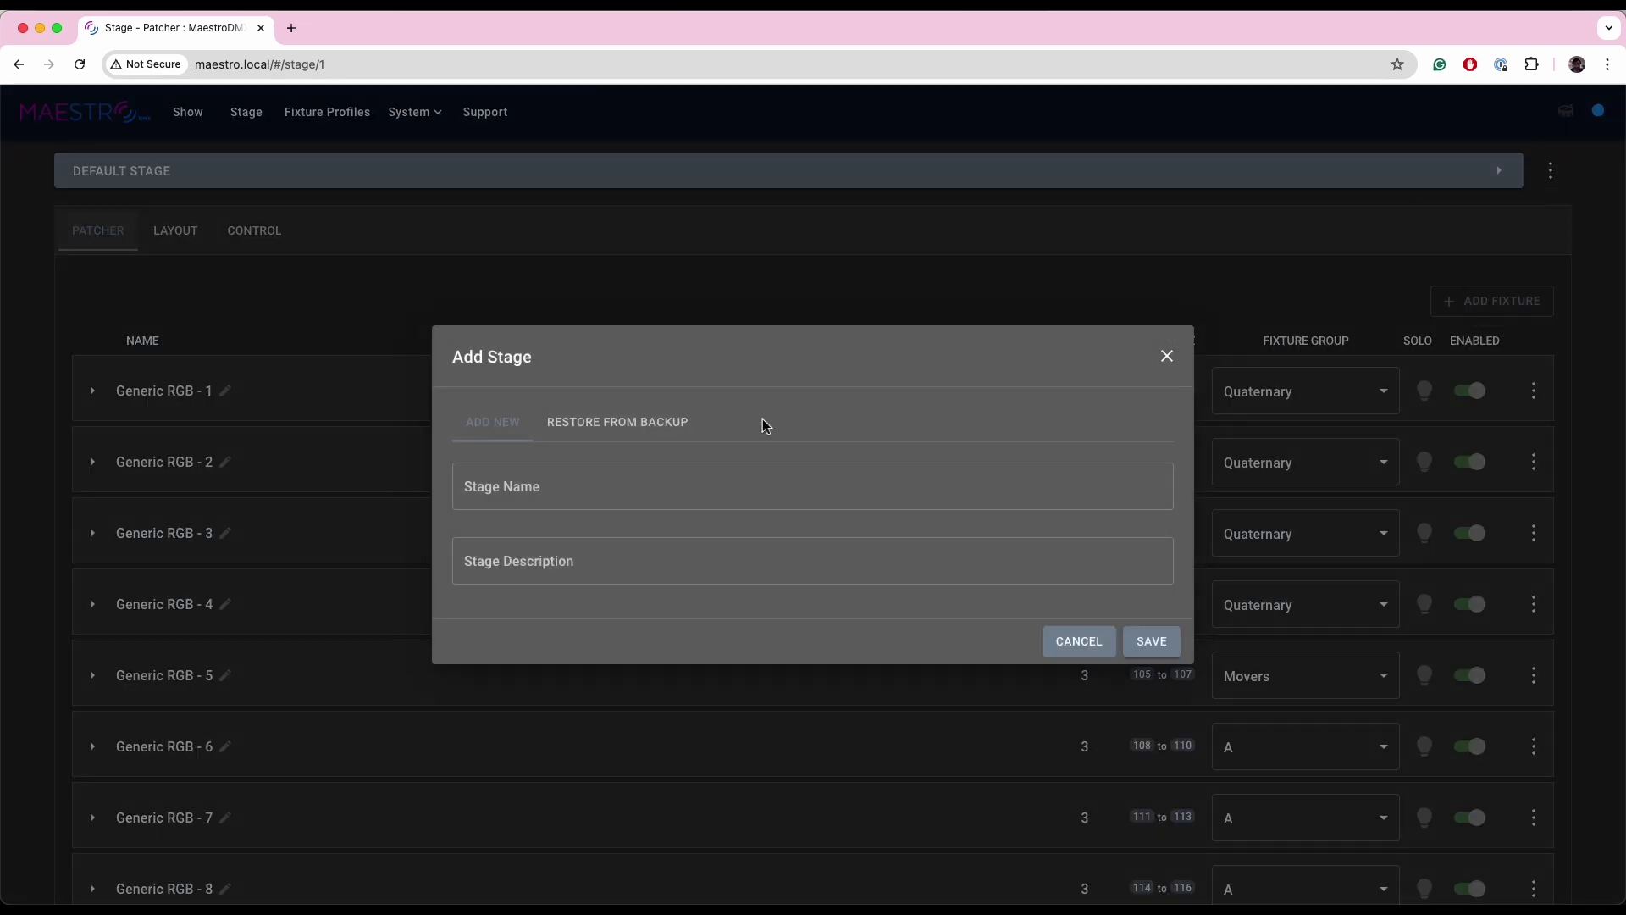
click(599, 479)
text(Mover)
key(Return)
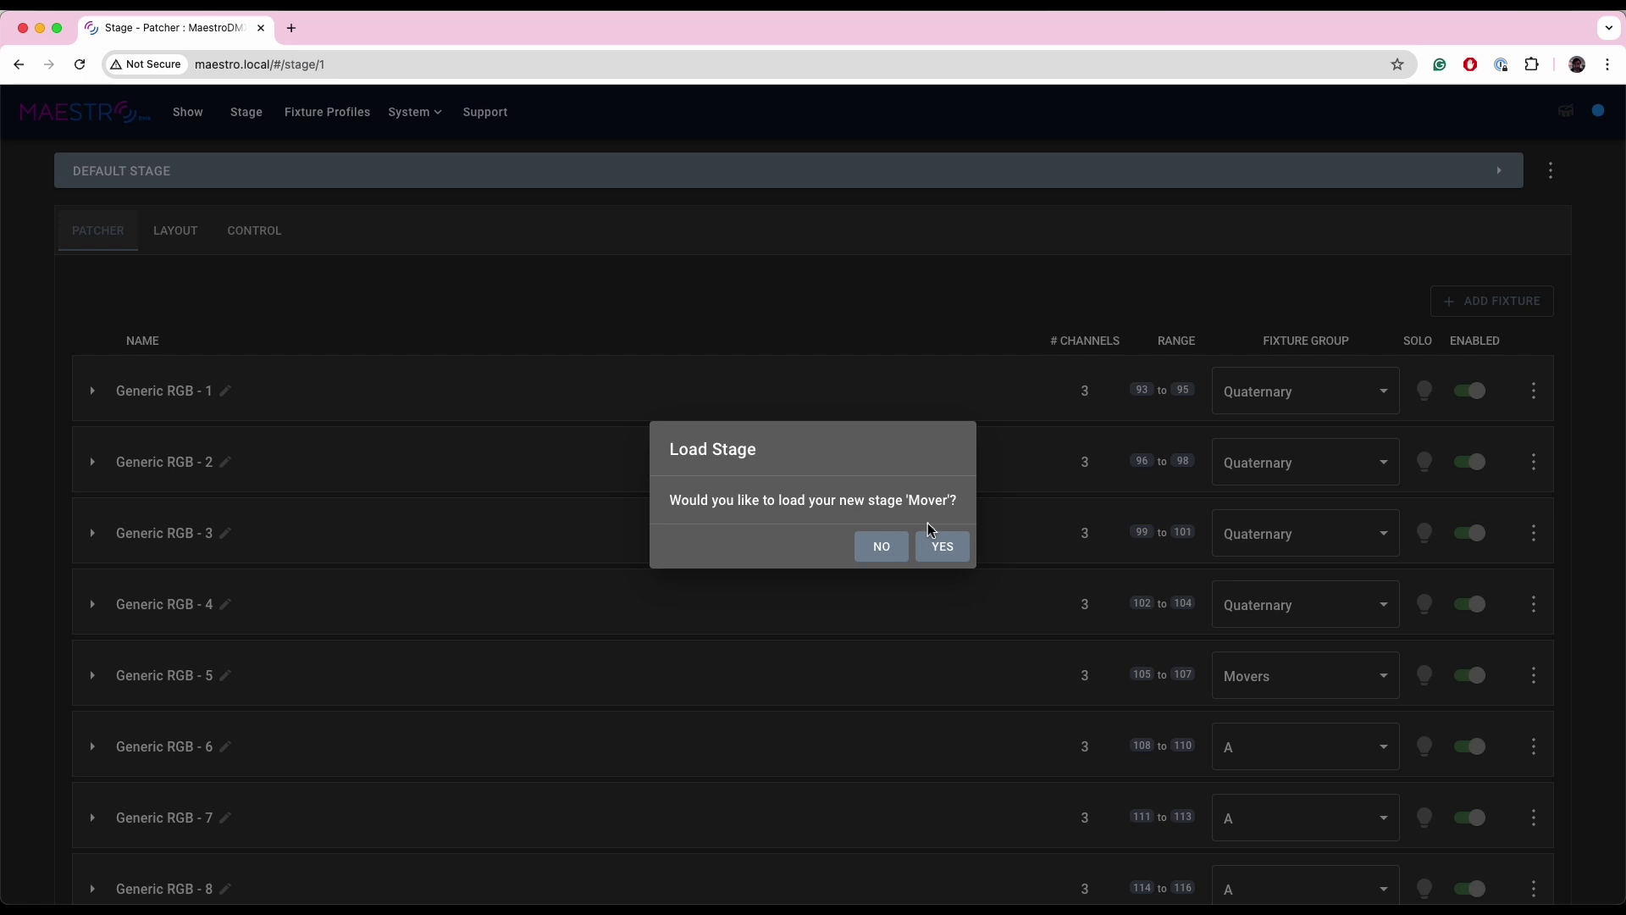
click(940, 545)
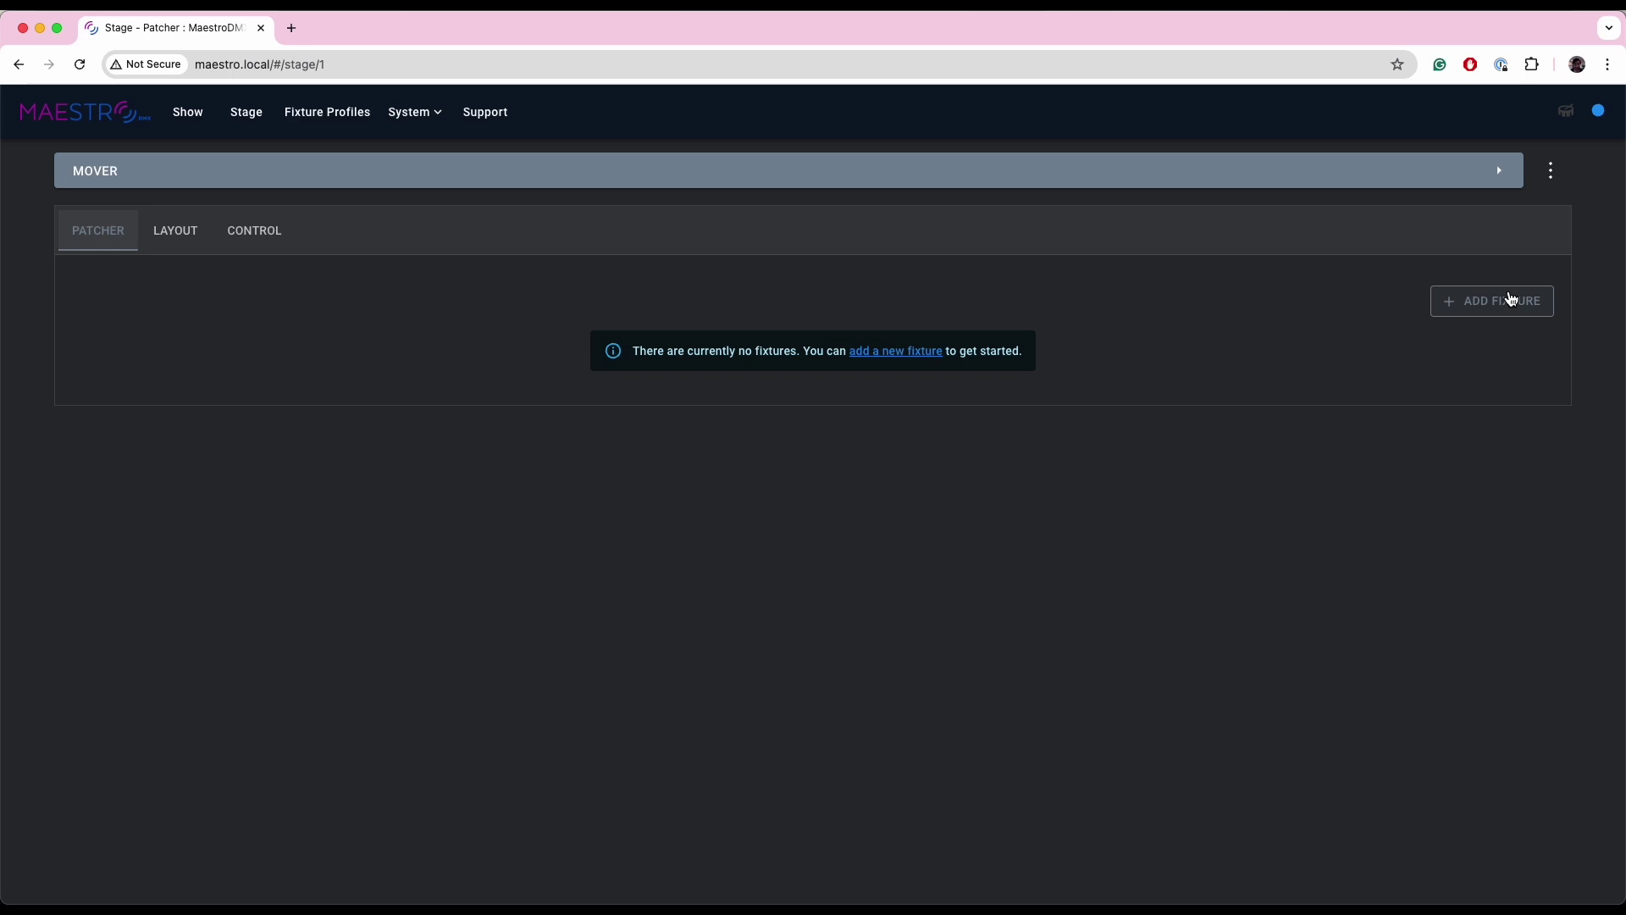
Add an Intimidator Spot 110 - 12 Channel Mode fixture from its profile to the Mover stage and inspect its channel list.
click(1504, 305)
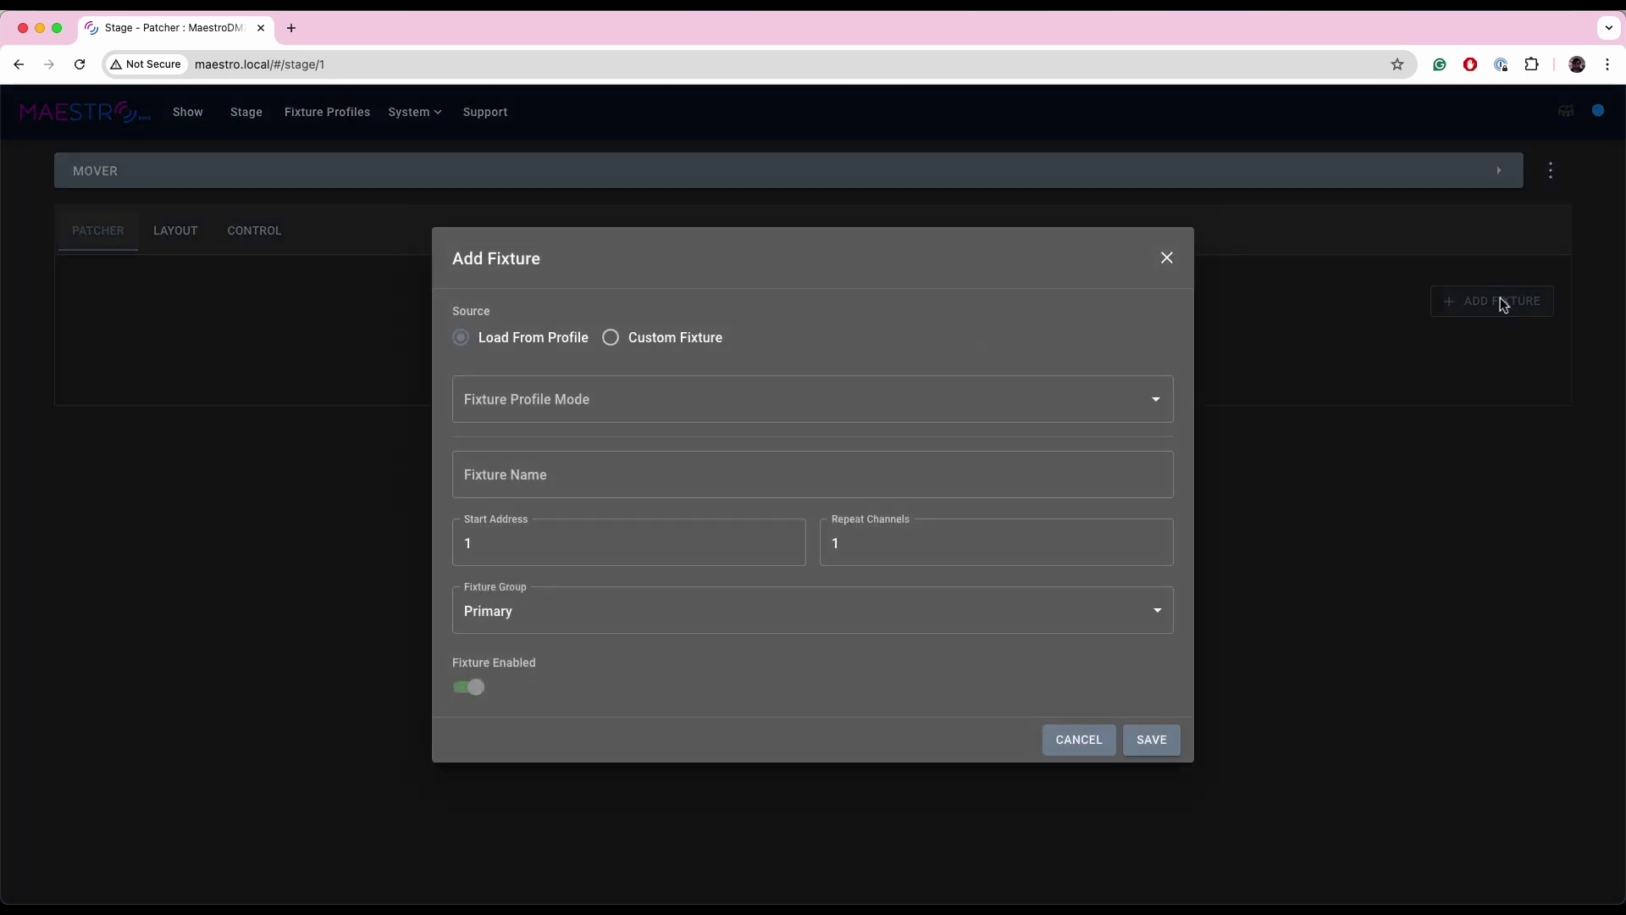
click(702, 400)
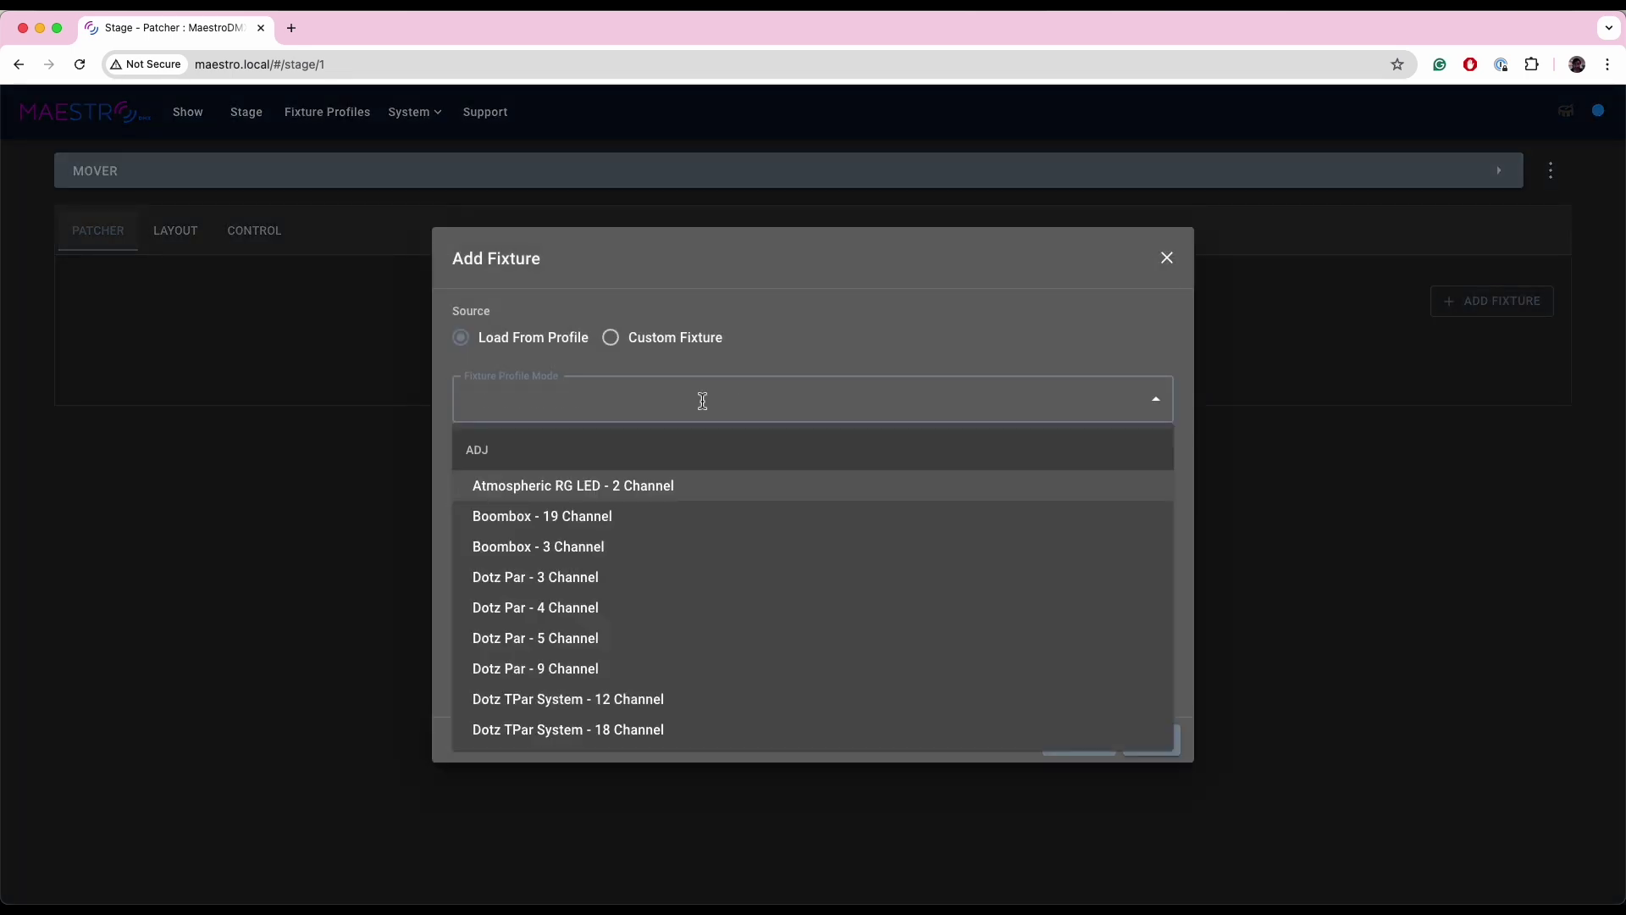
text(intimid)
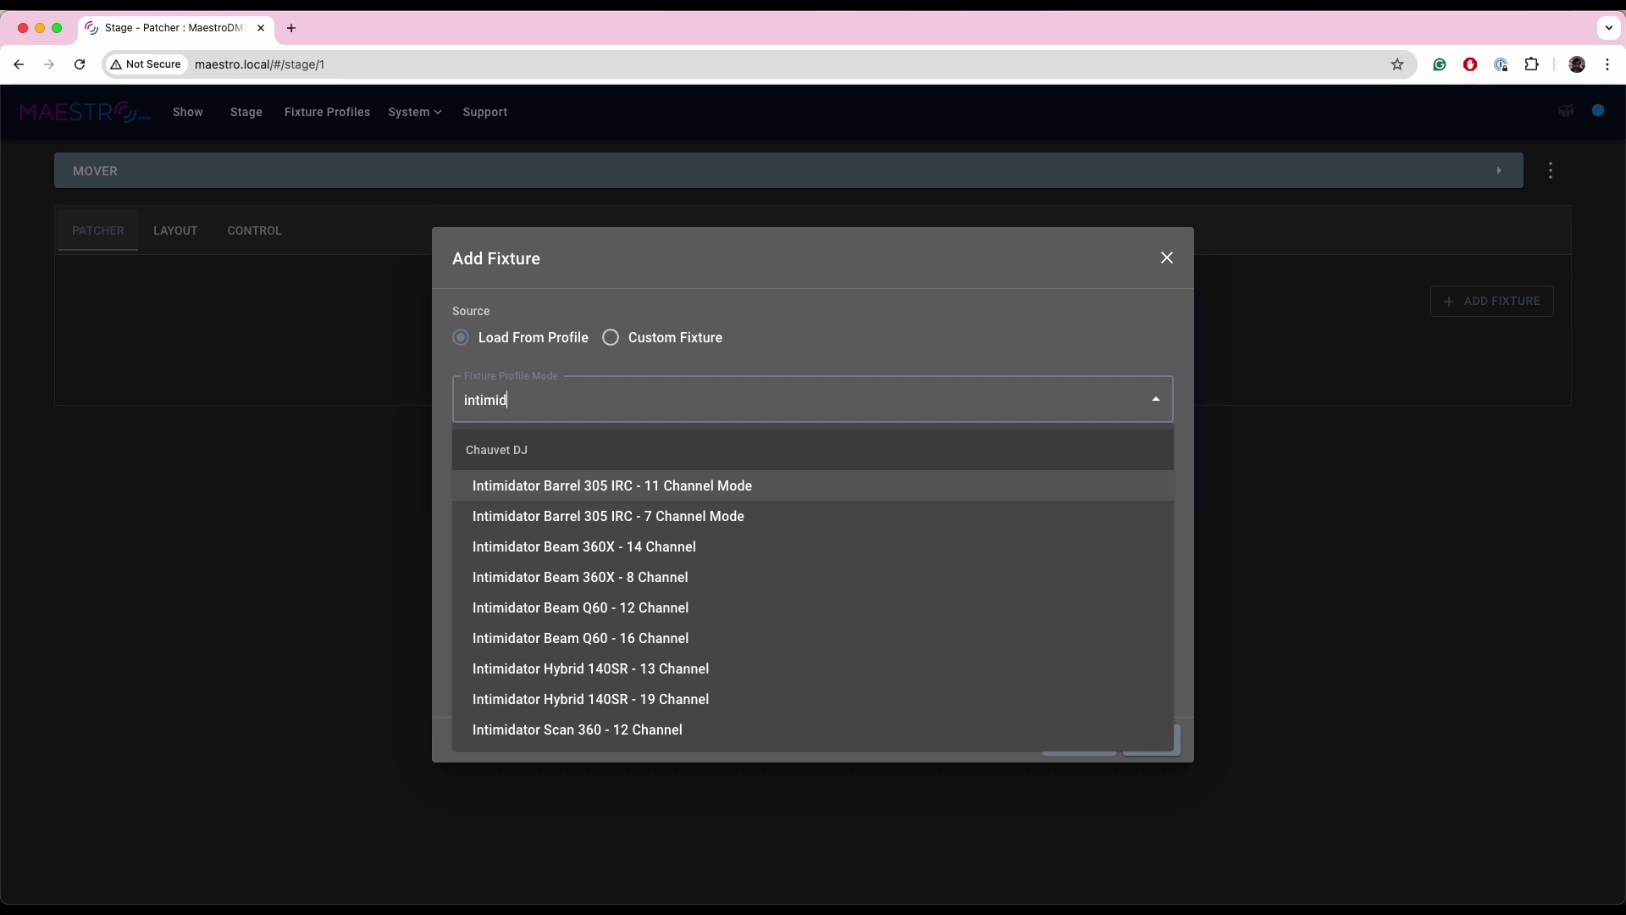
text(ator 11)
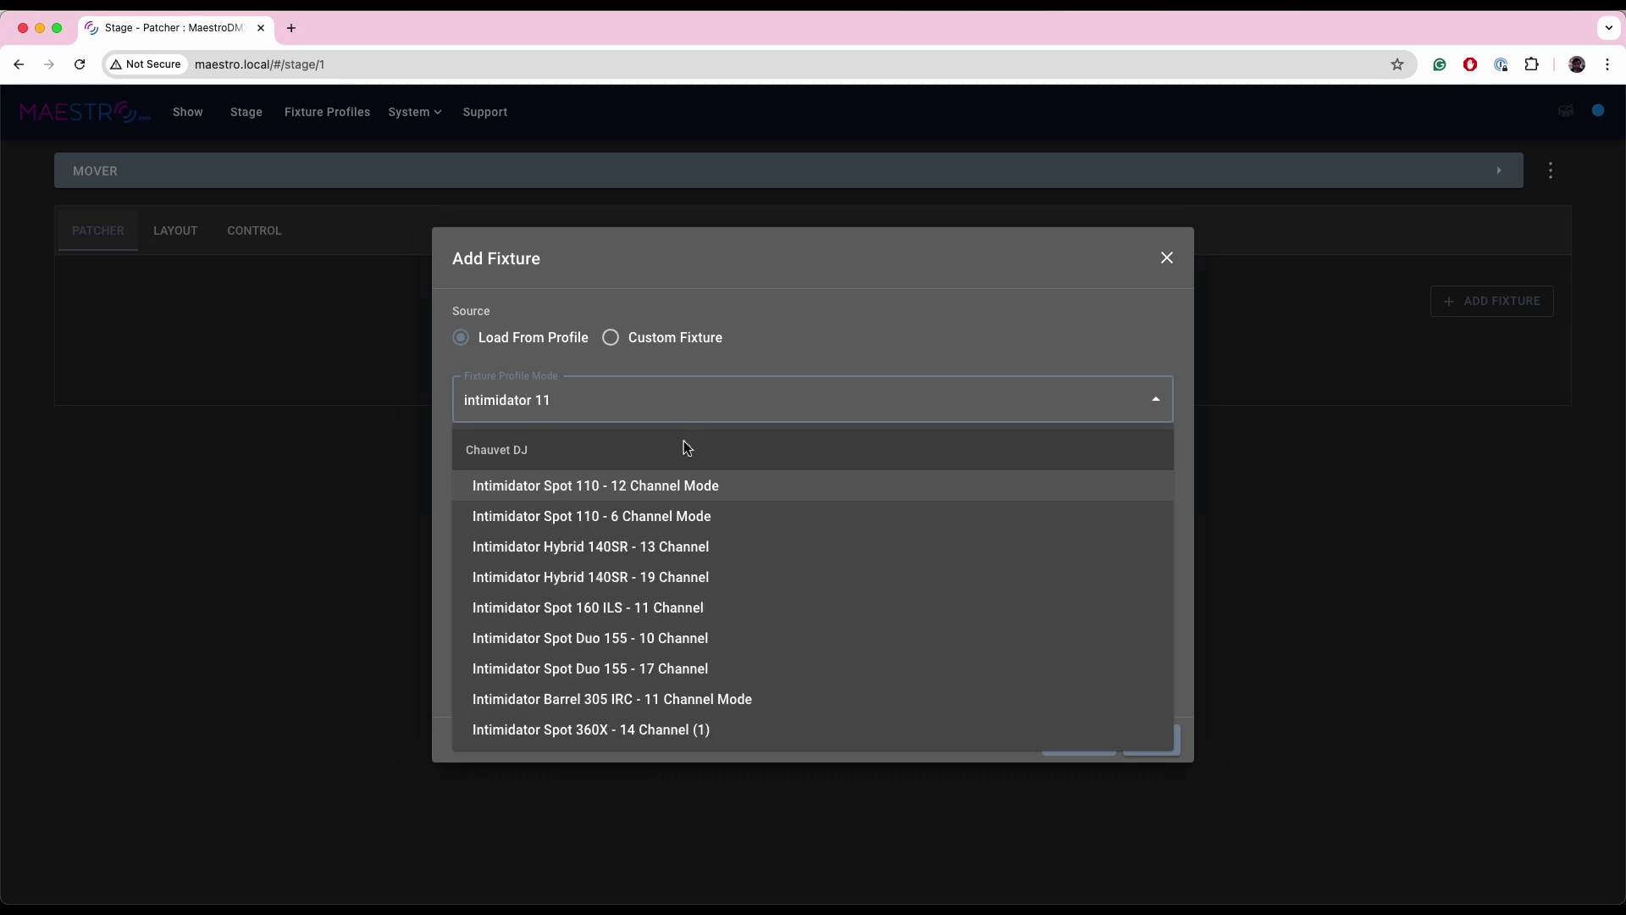
click(571, 493)
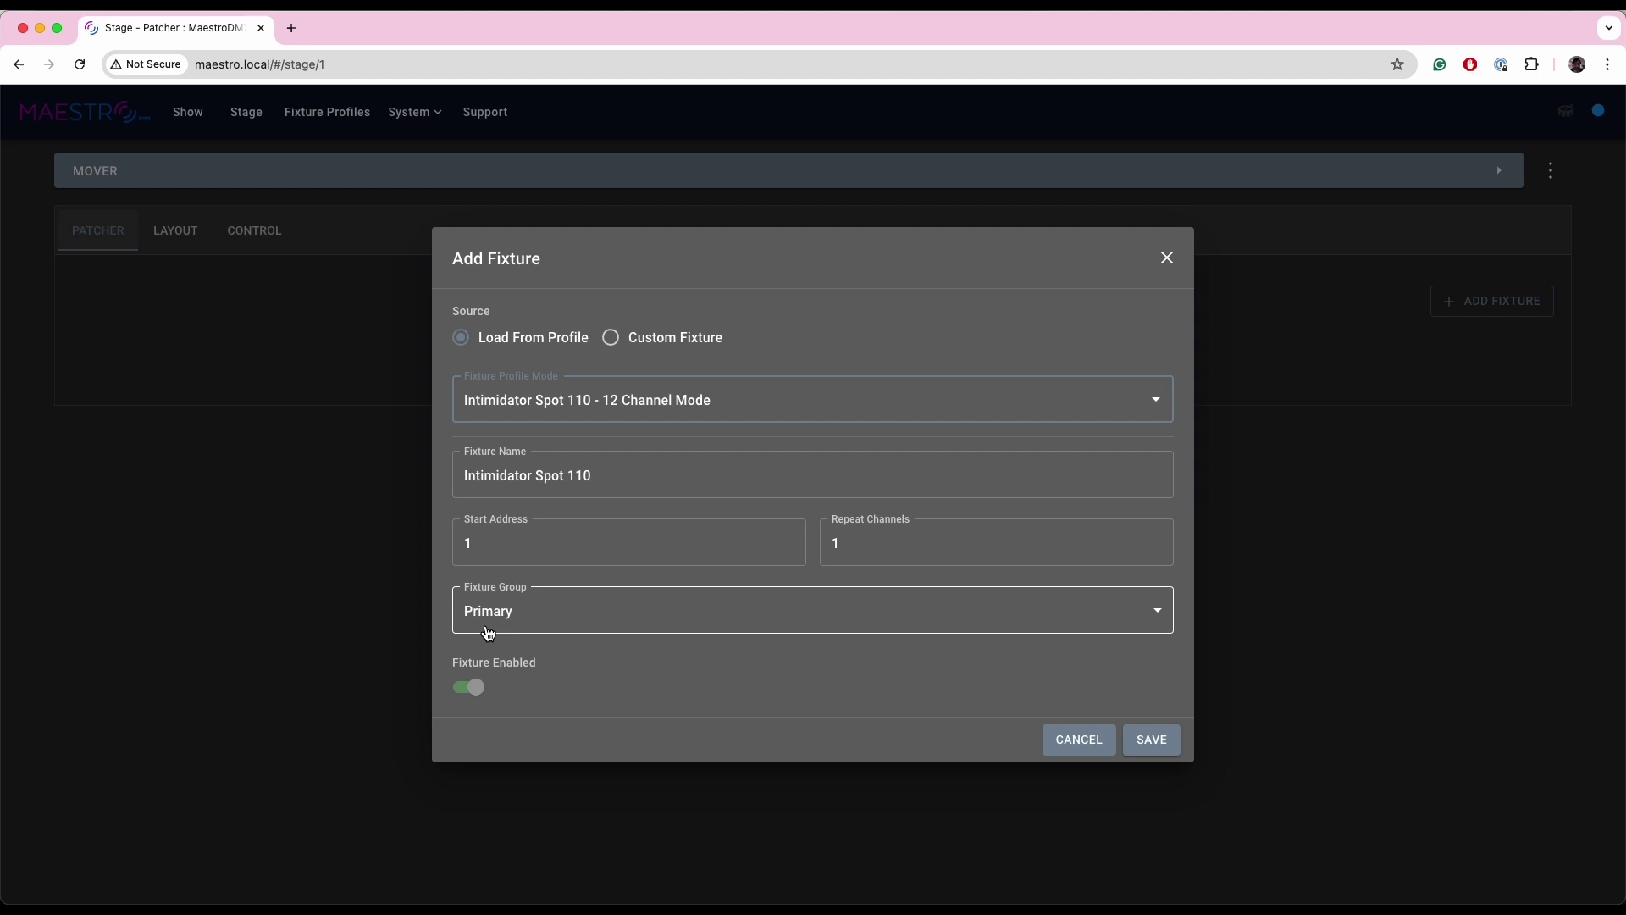
click(1159, 752)
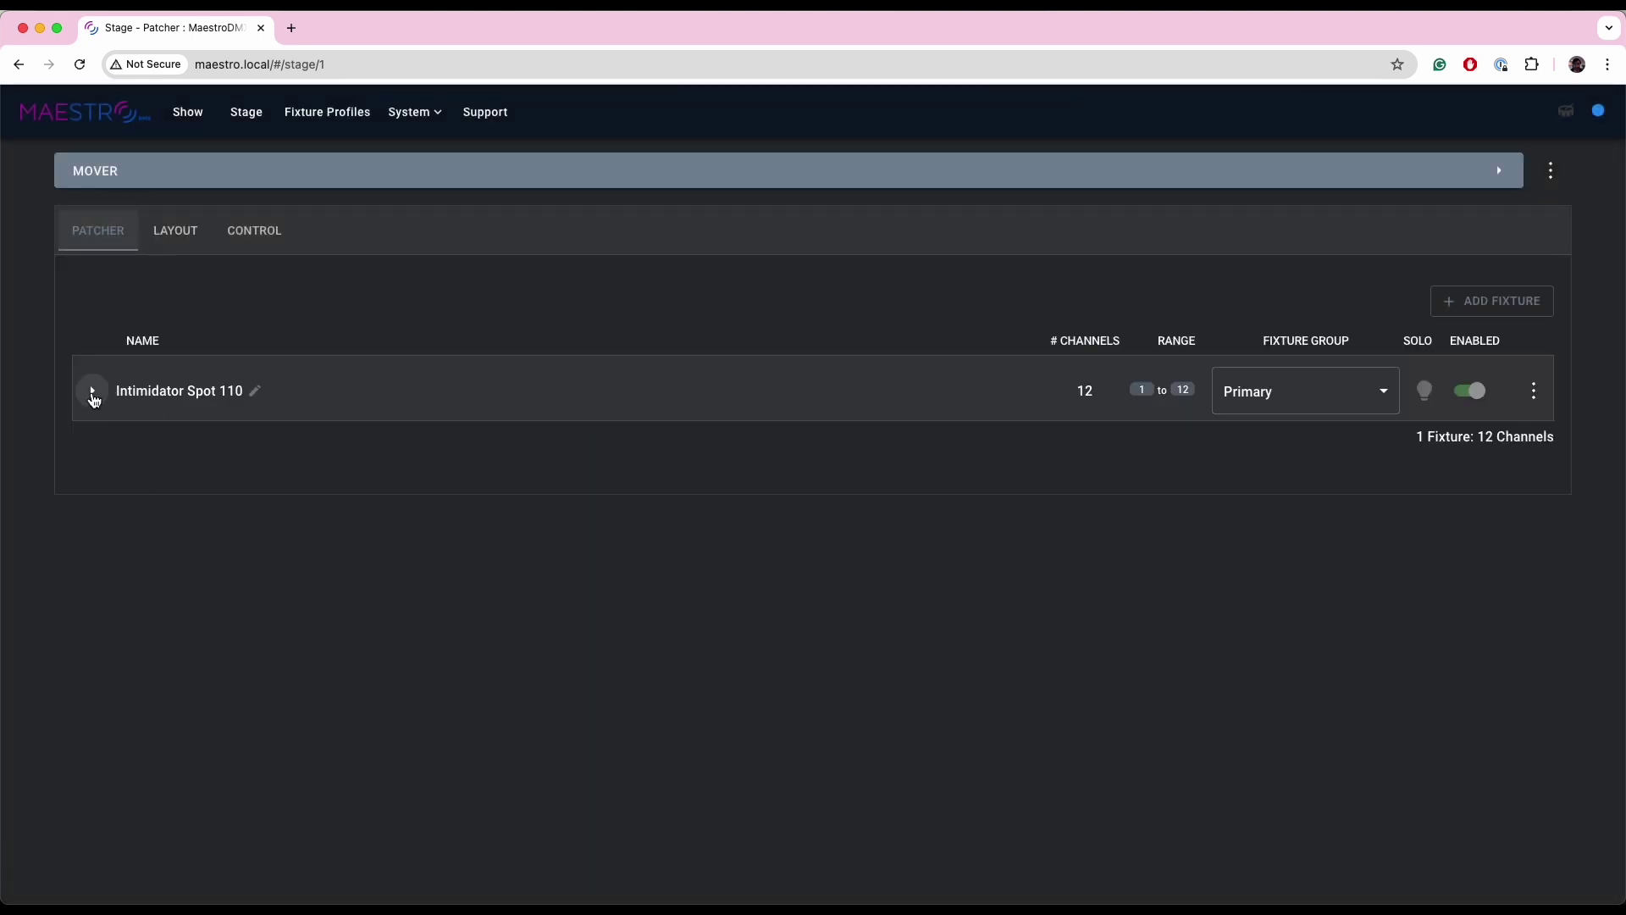
click(94, 393)
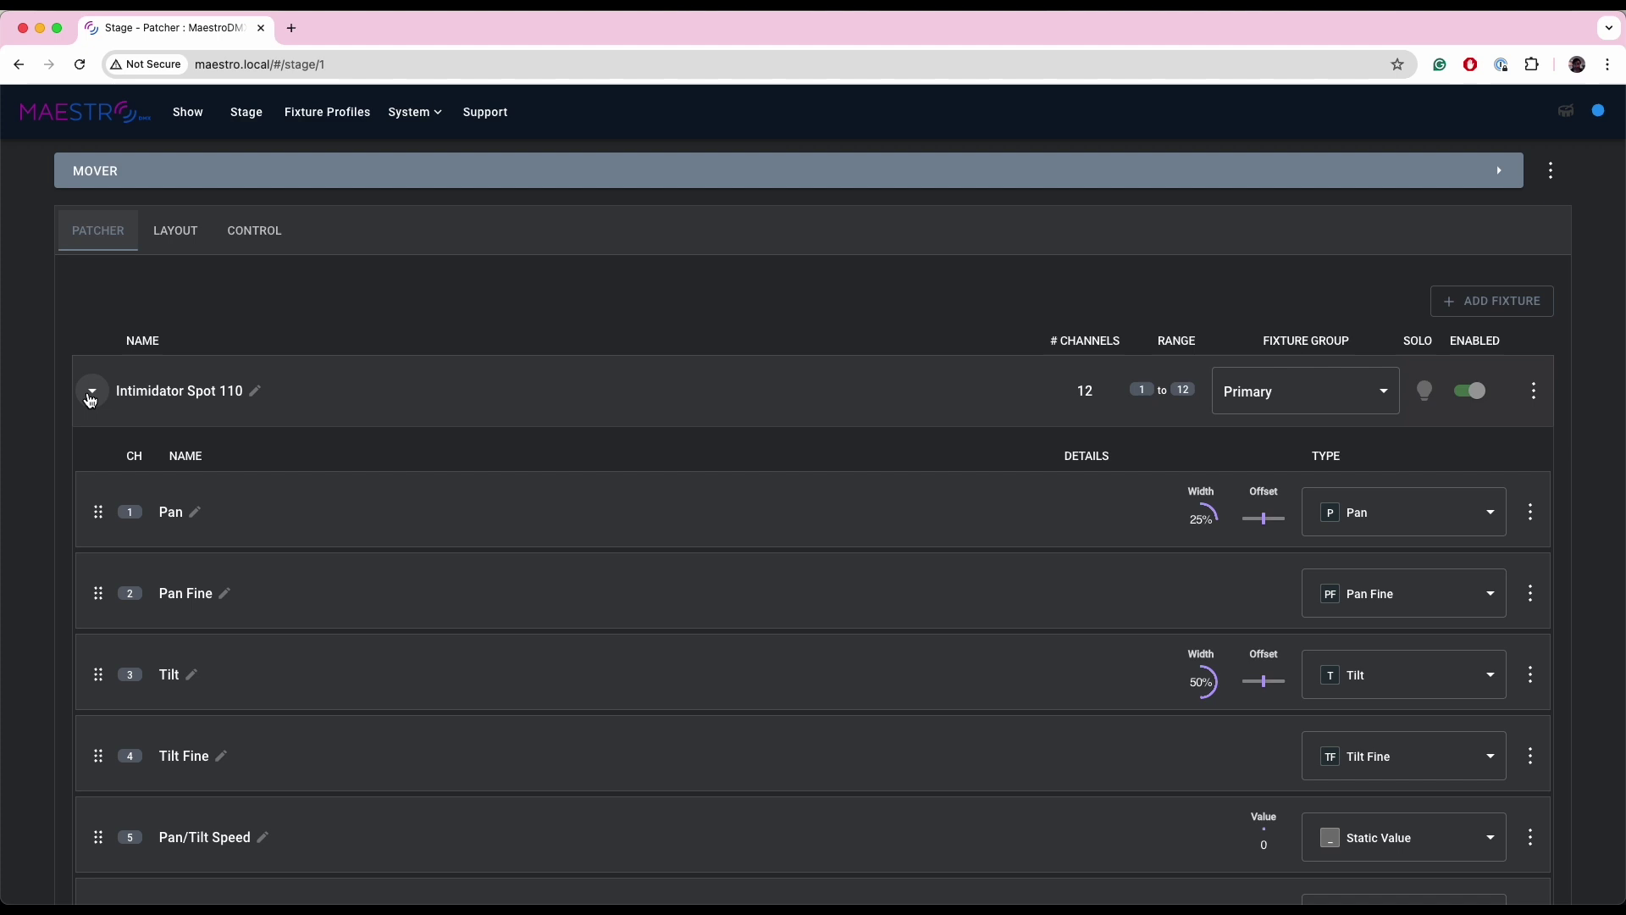
click(95, 393)
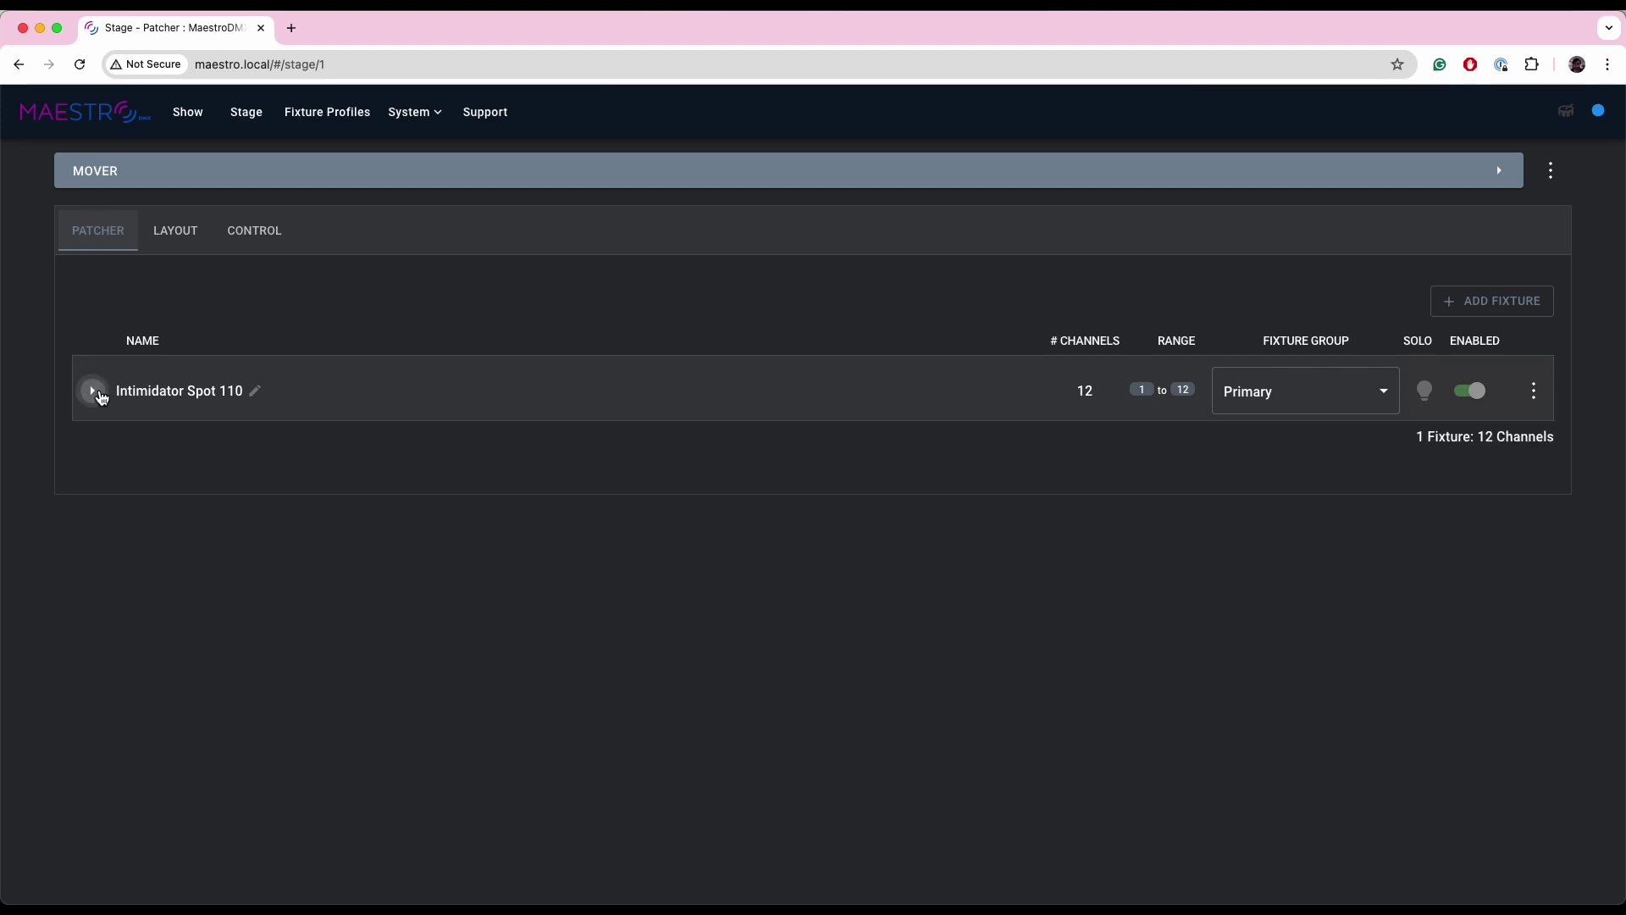
Set the Pan channel's offset on the Intimidator Spot 110 to about -46.3% and save the channel.
click(95, 392)
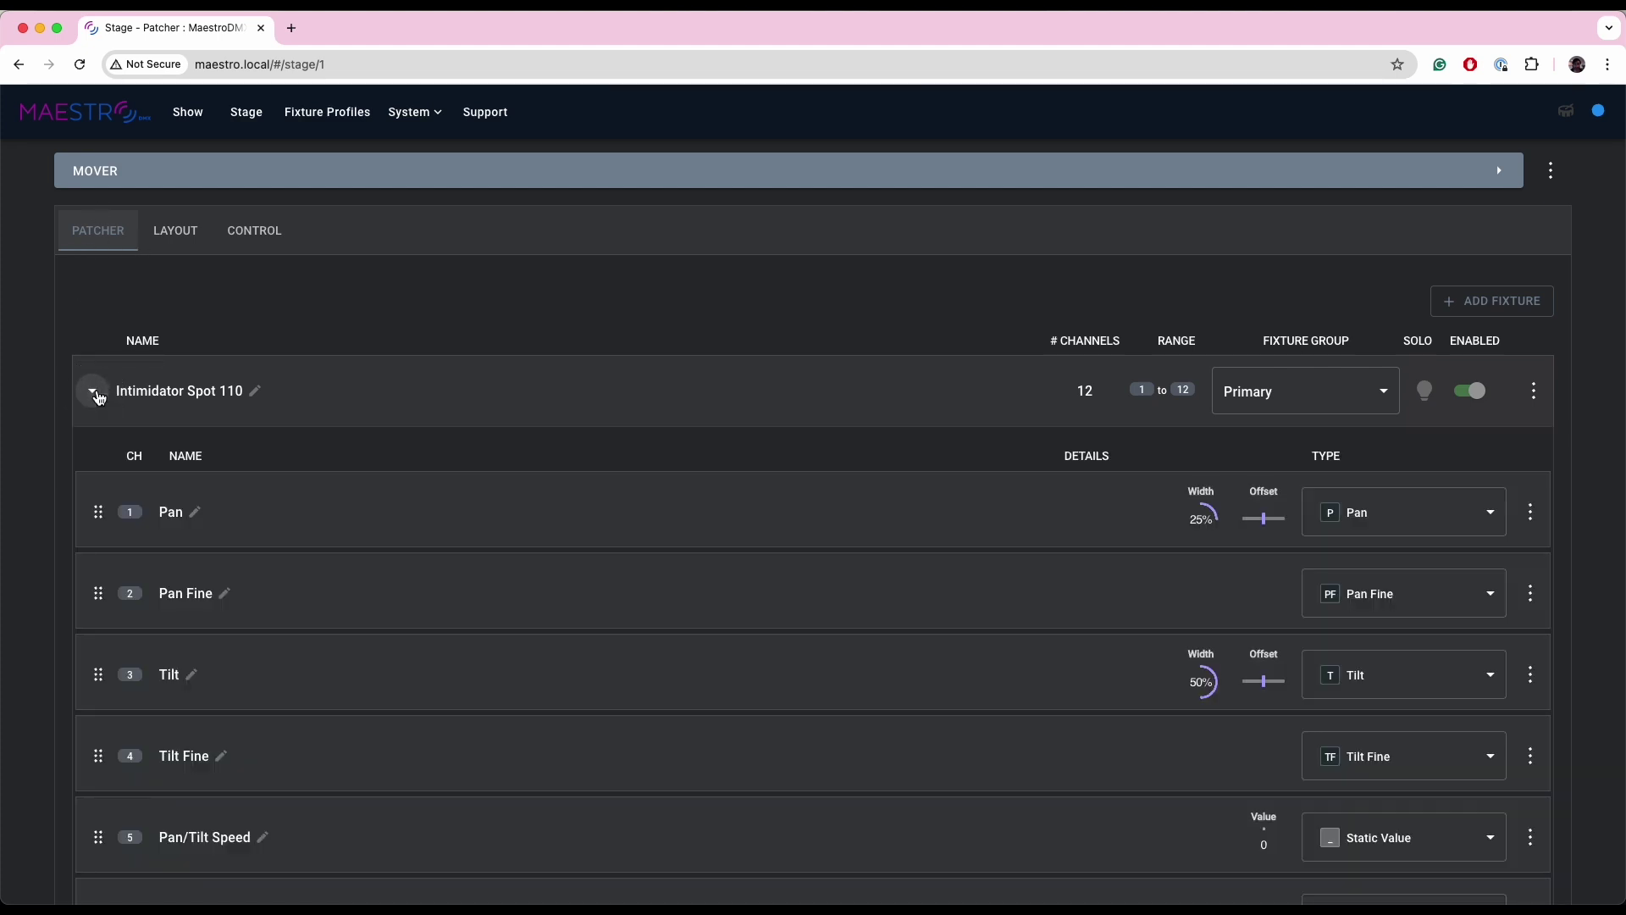
scroll(403, 676, down, 2)
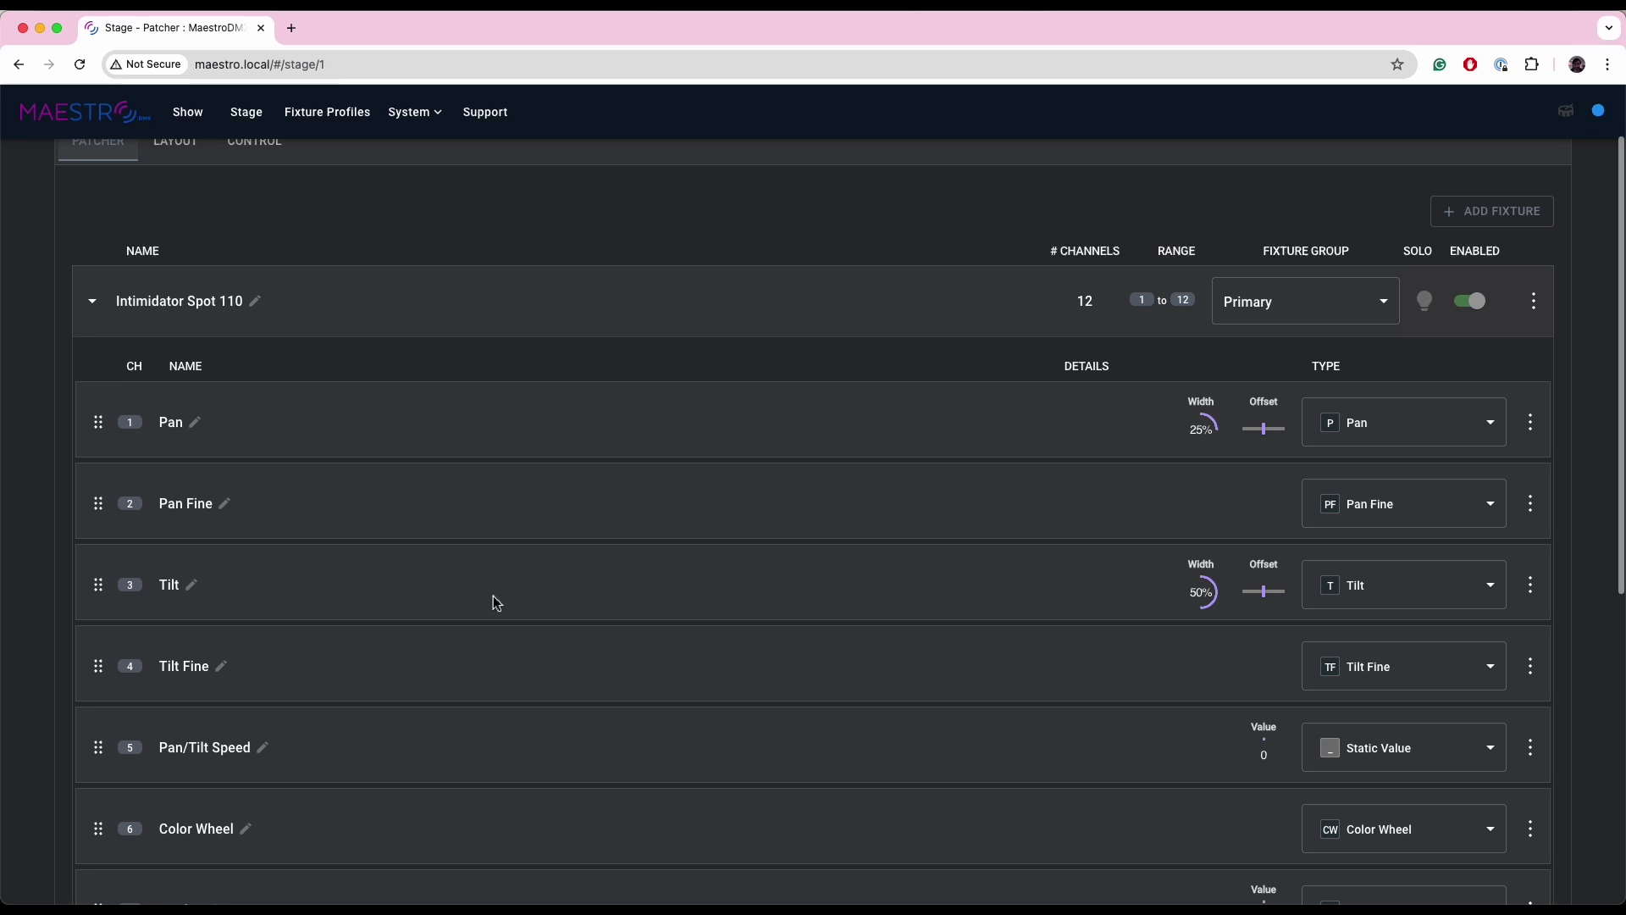
scroll(316, 602, down, 10)
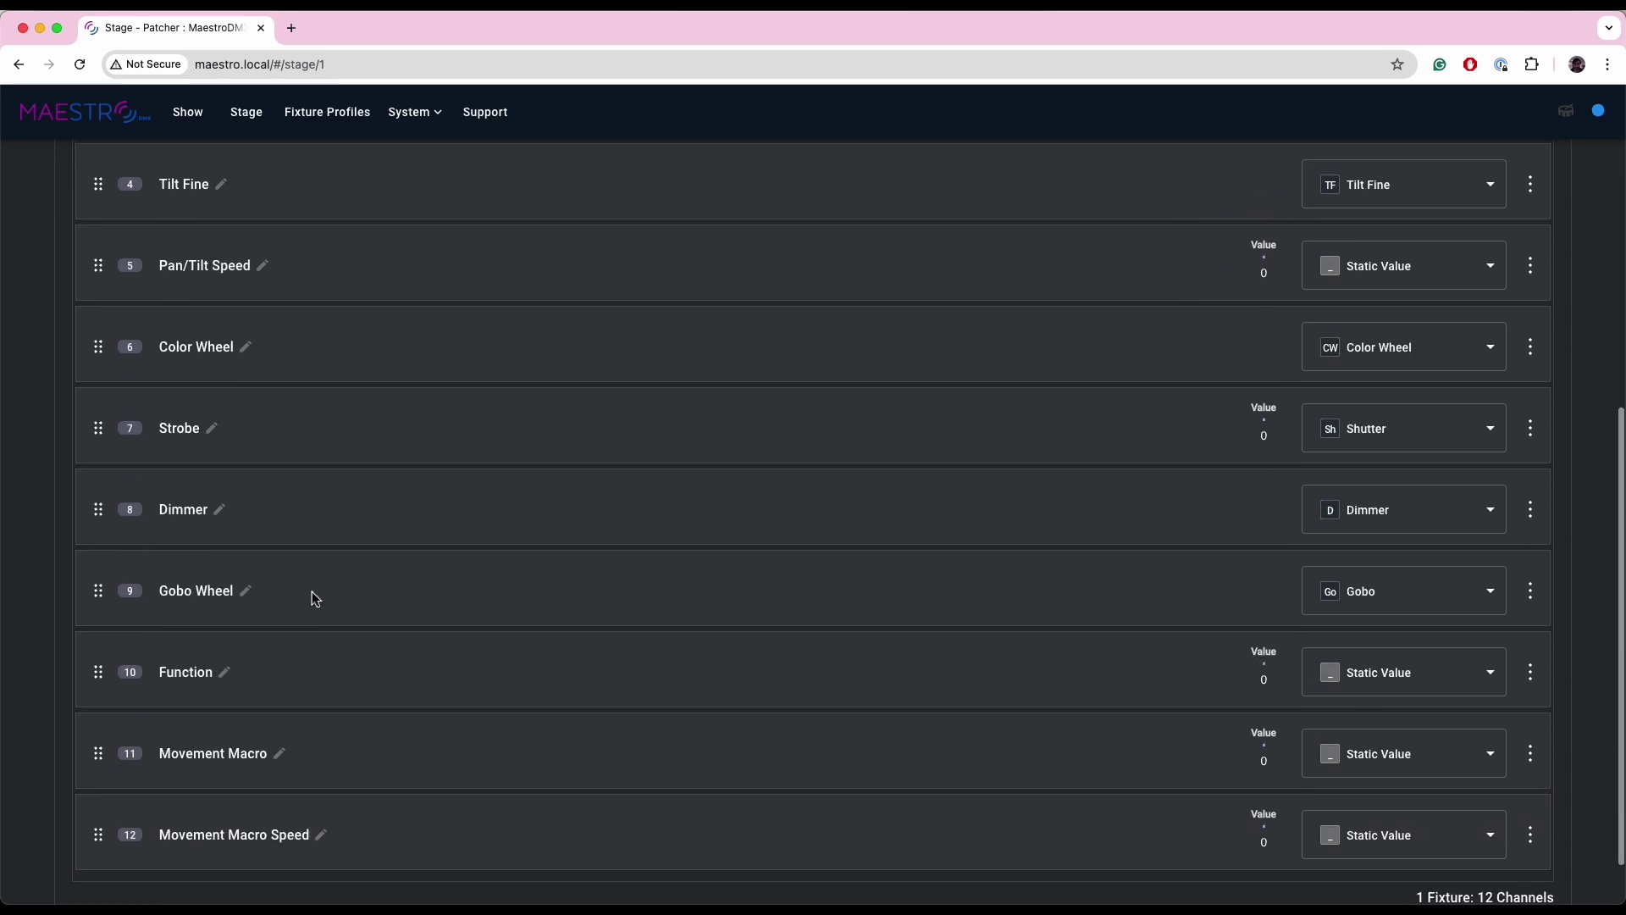
scroll(316, 599, up, 8)
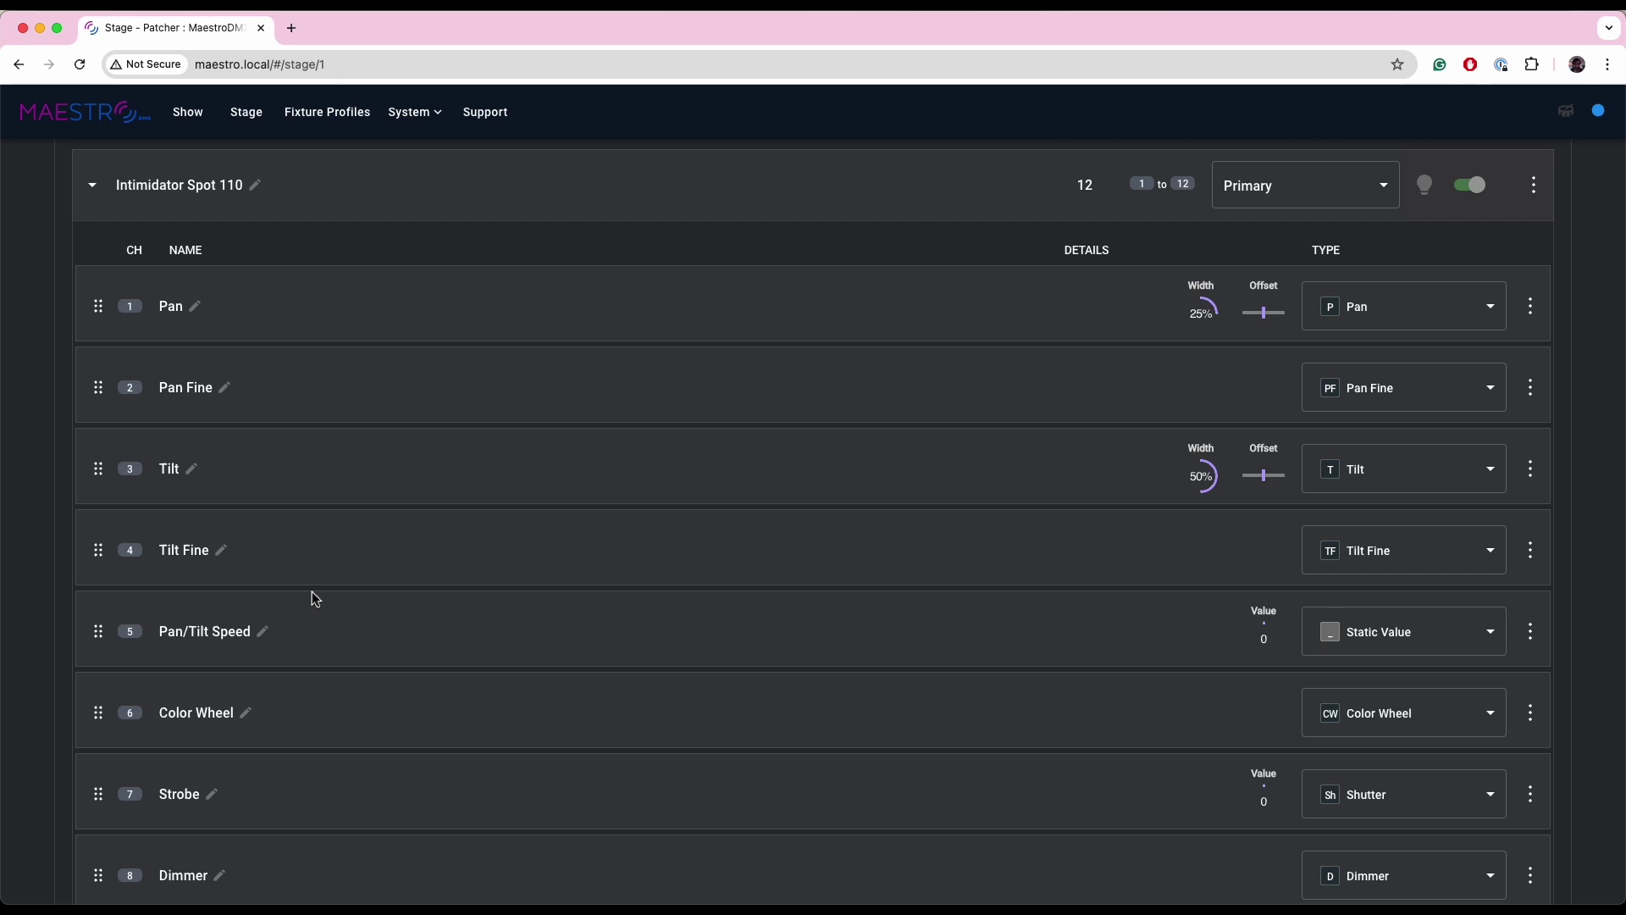
click(1531, 307)
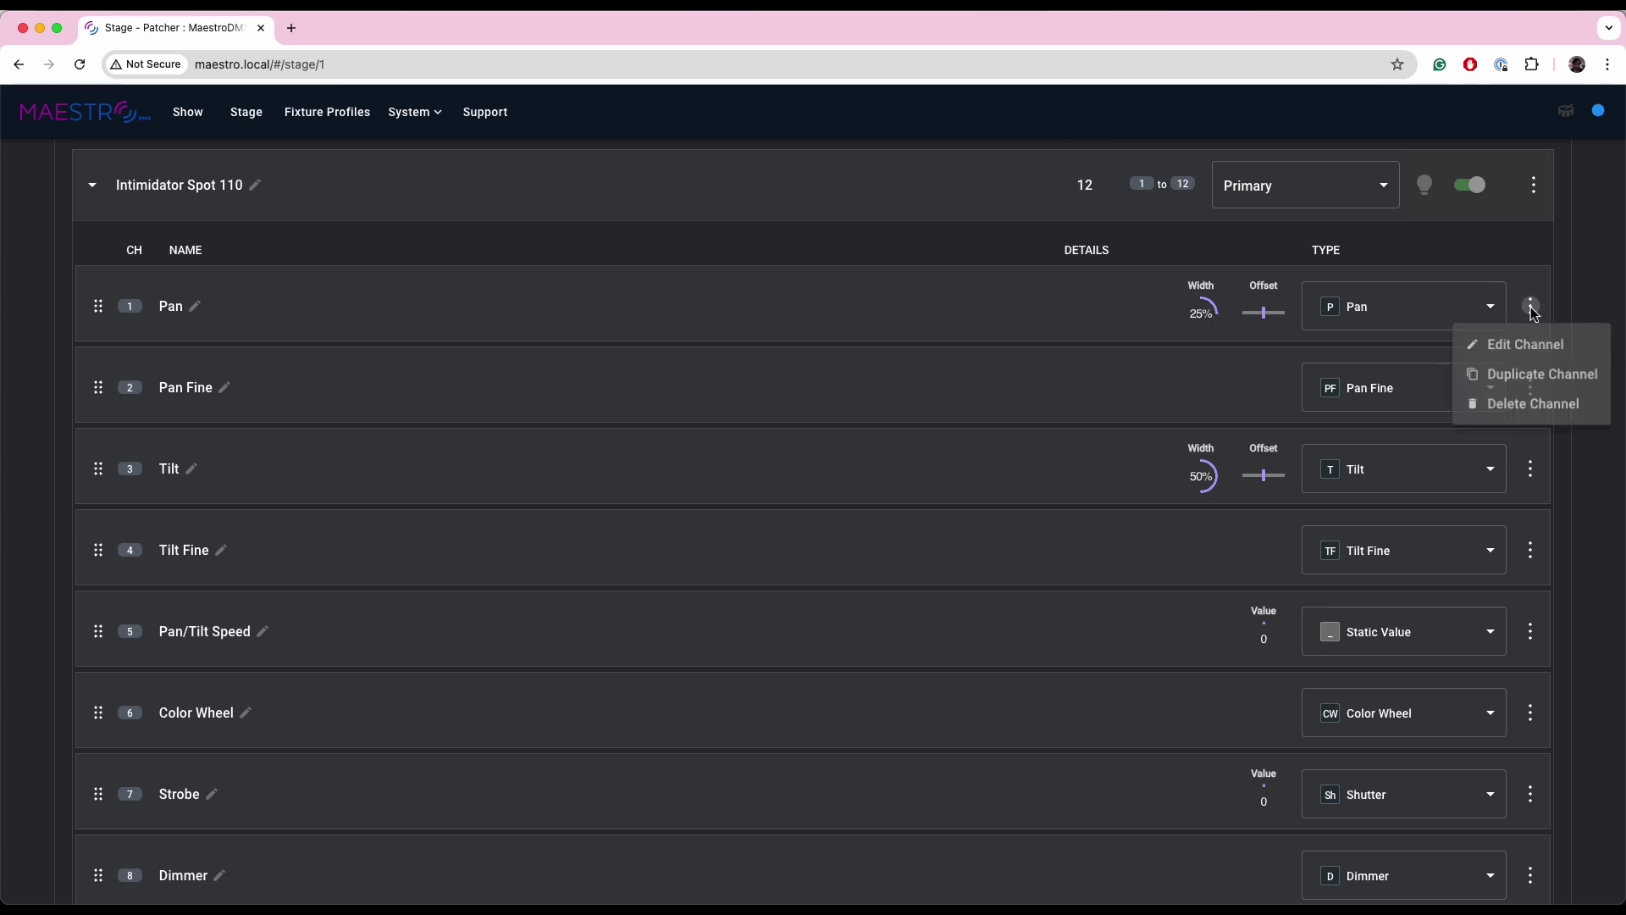
click(1499, 344)
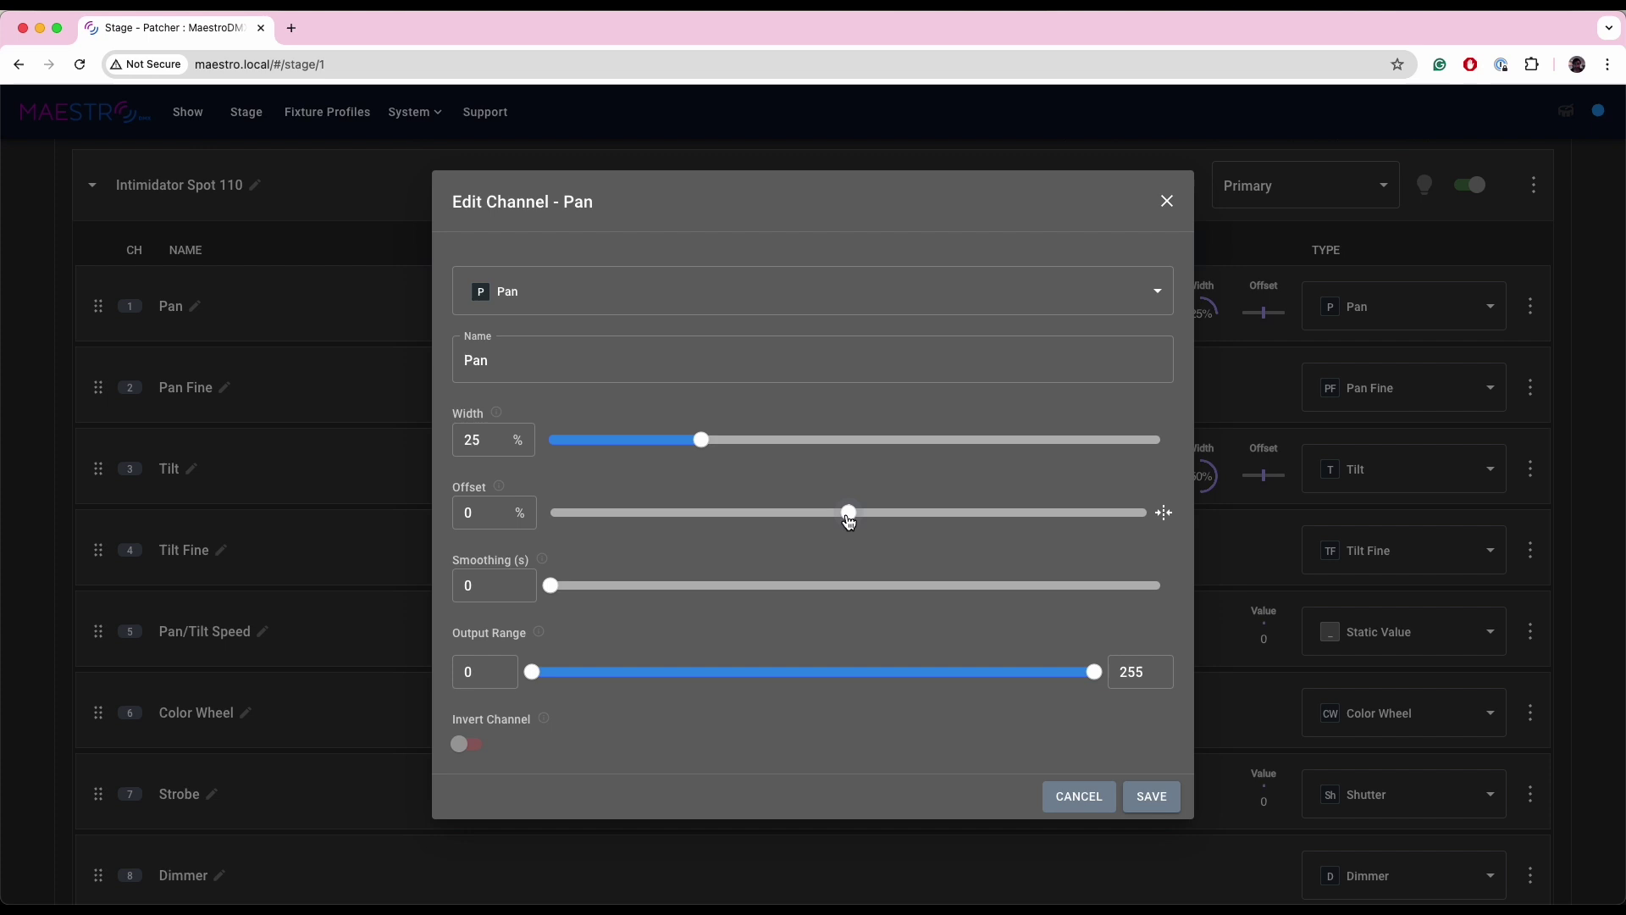
drag(849, 512, 716, 513)
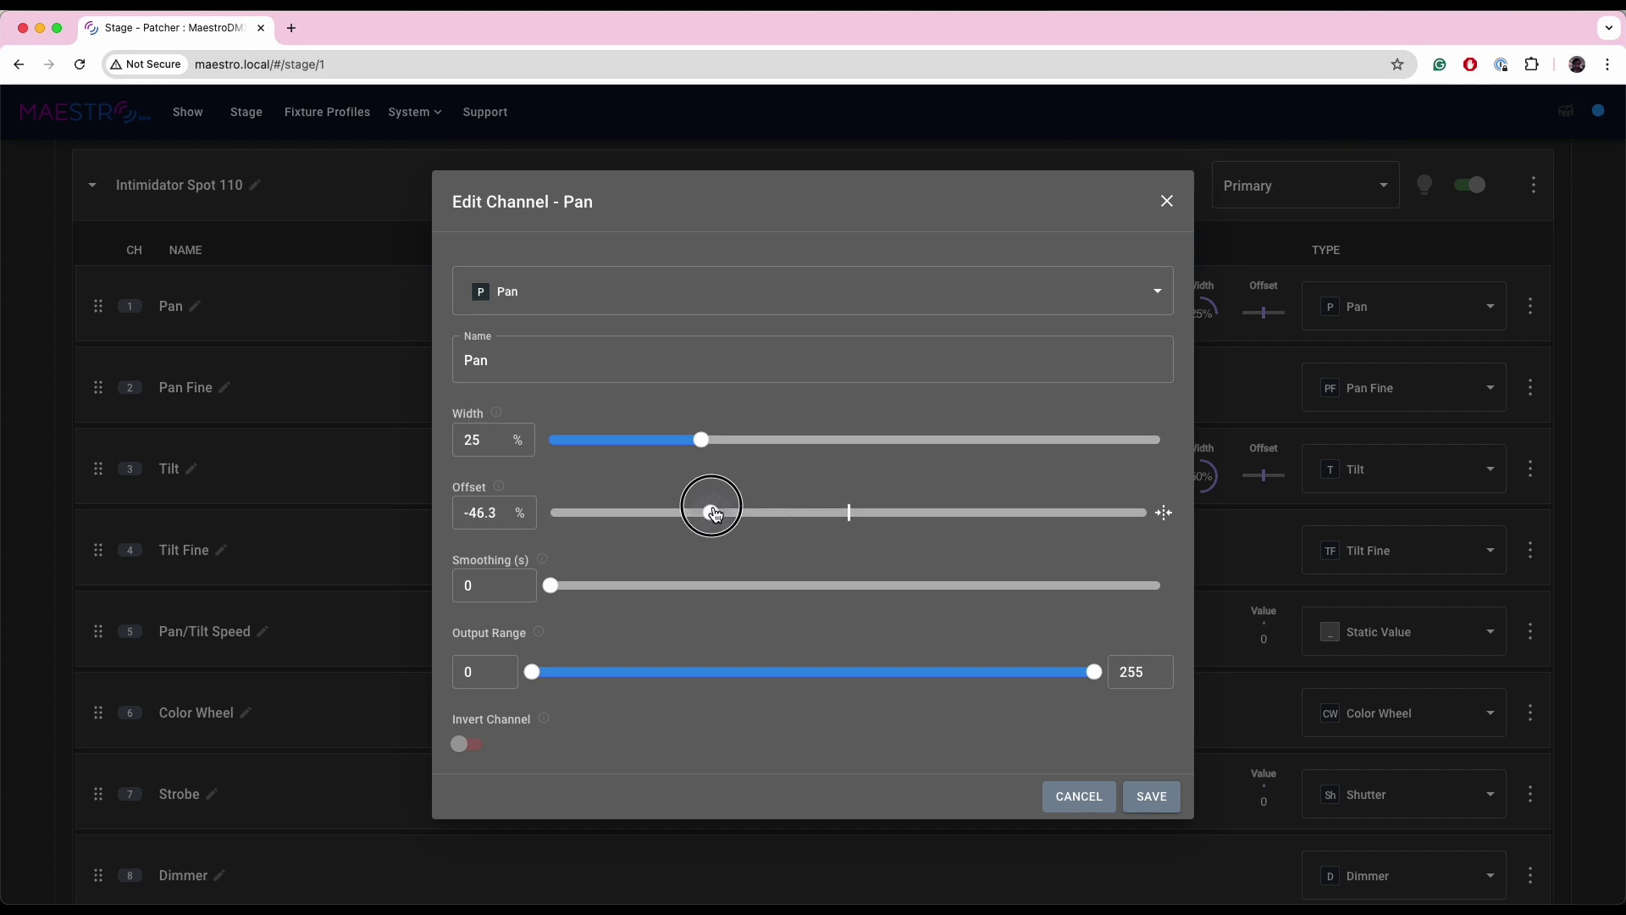
click(1152, 796)
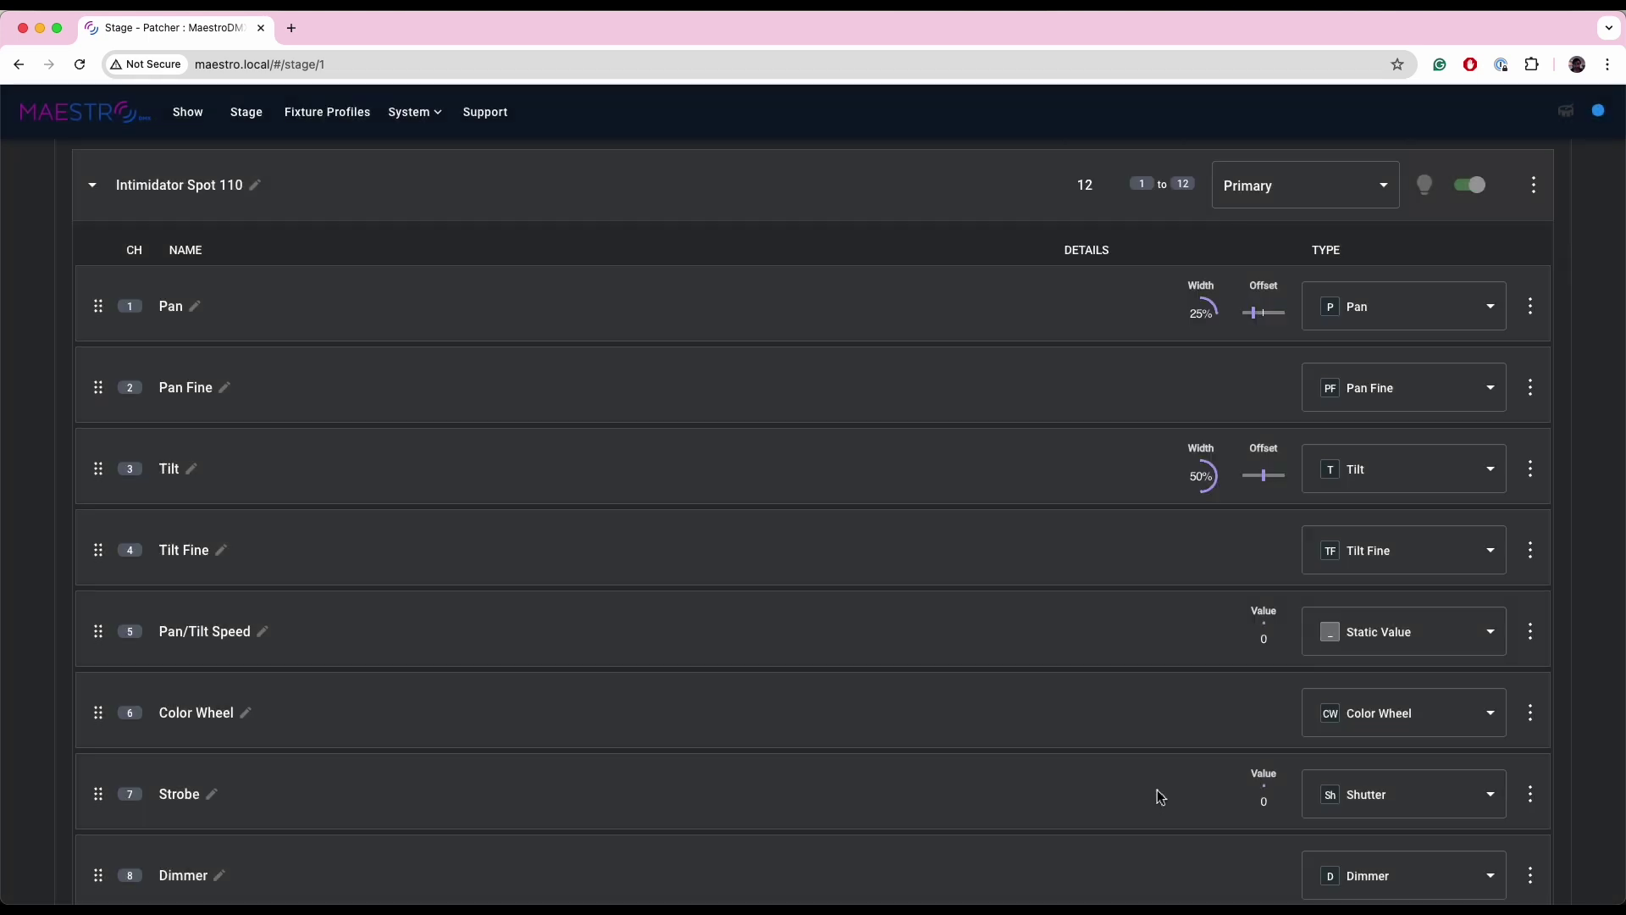
Set the Tilt channel's offset to about 43.2% and save the channel.
click(1530, 469)
click(1522, 509)
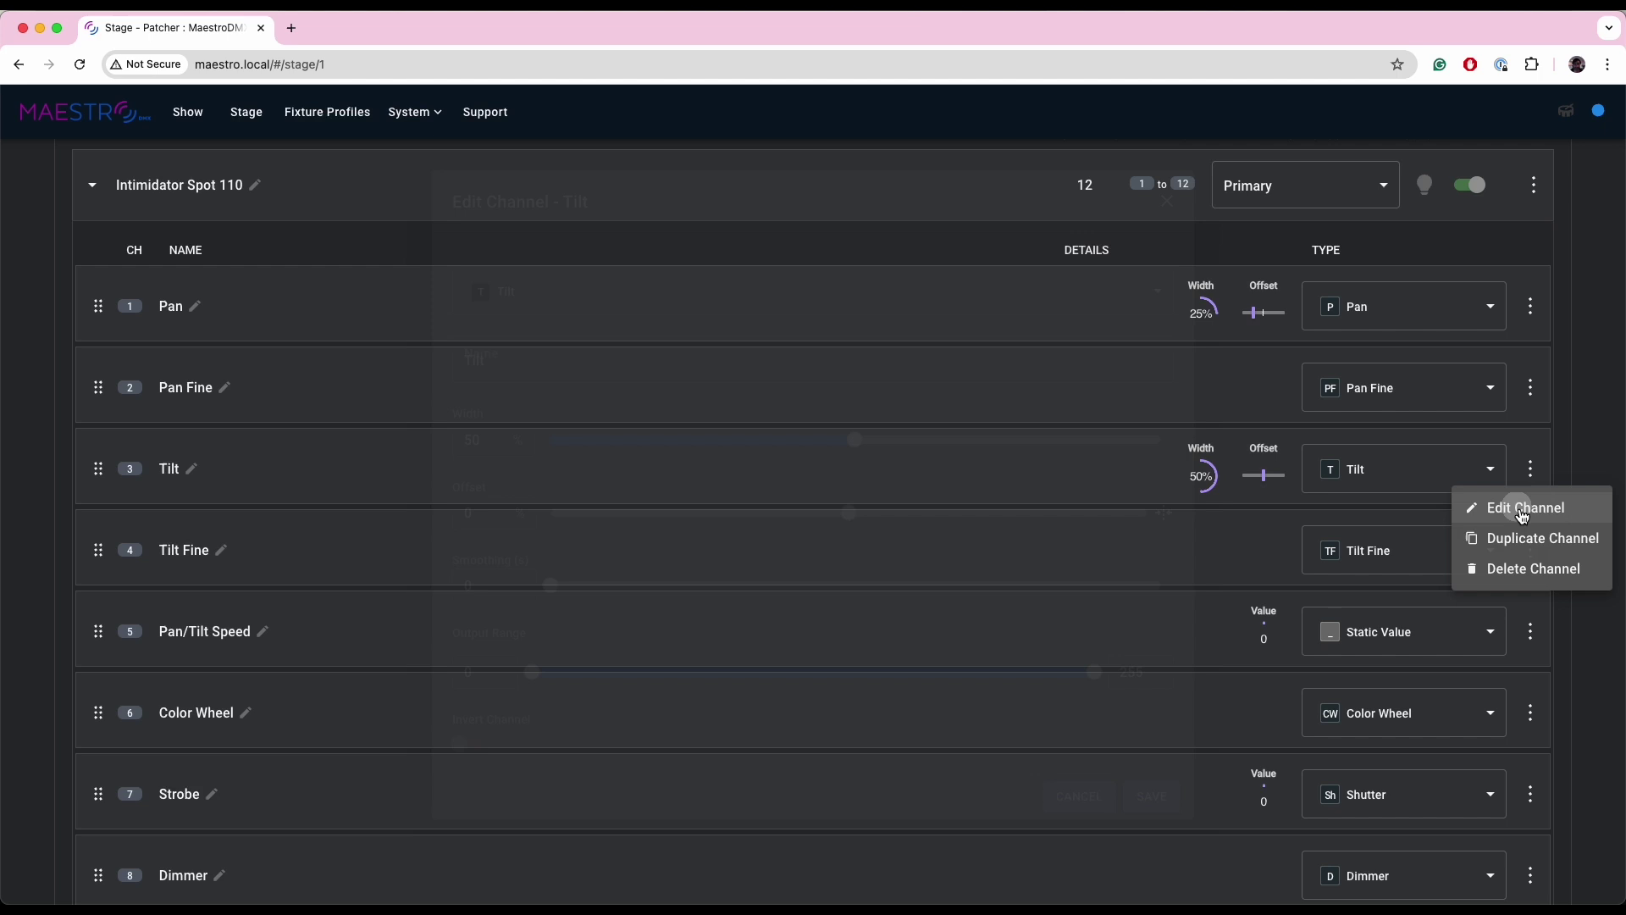
click(848, 514)
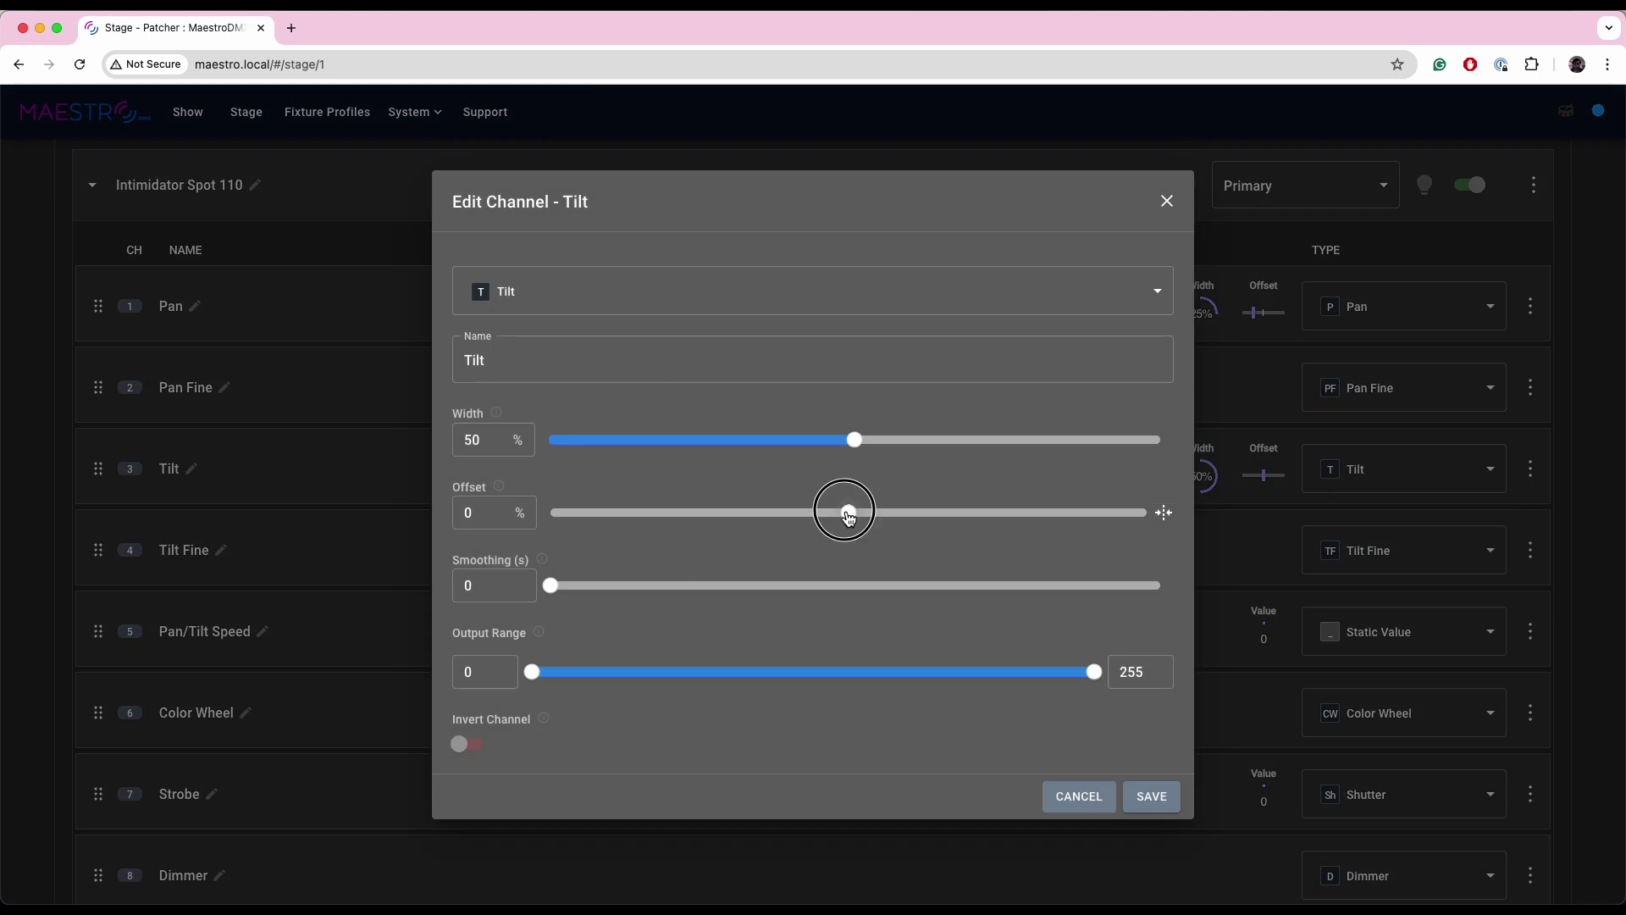
drag(850, 517, 981, 511)
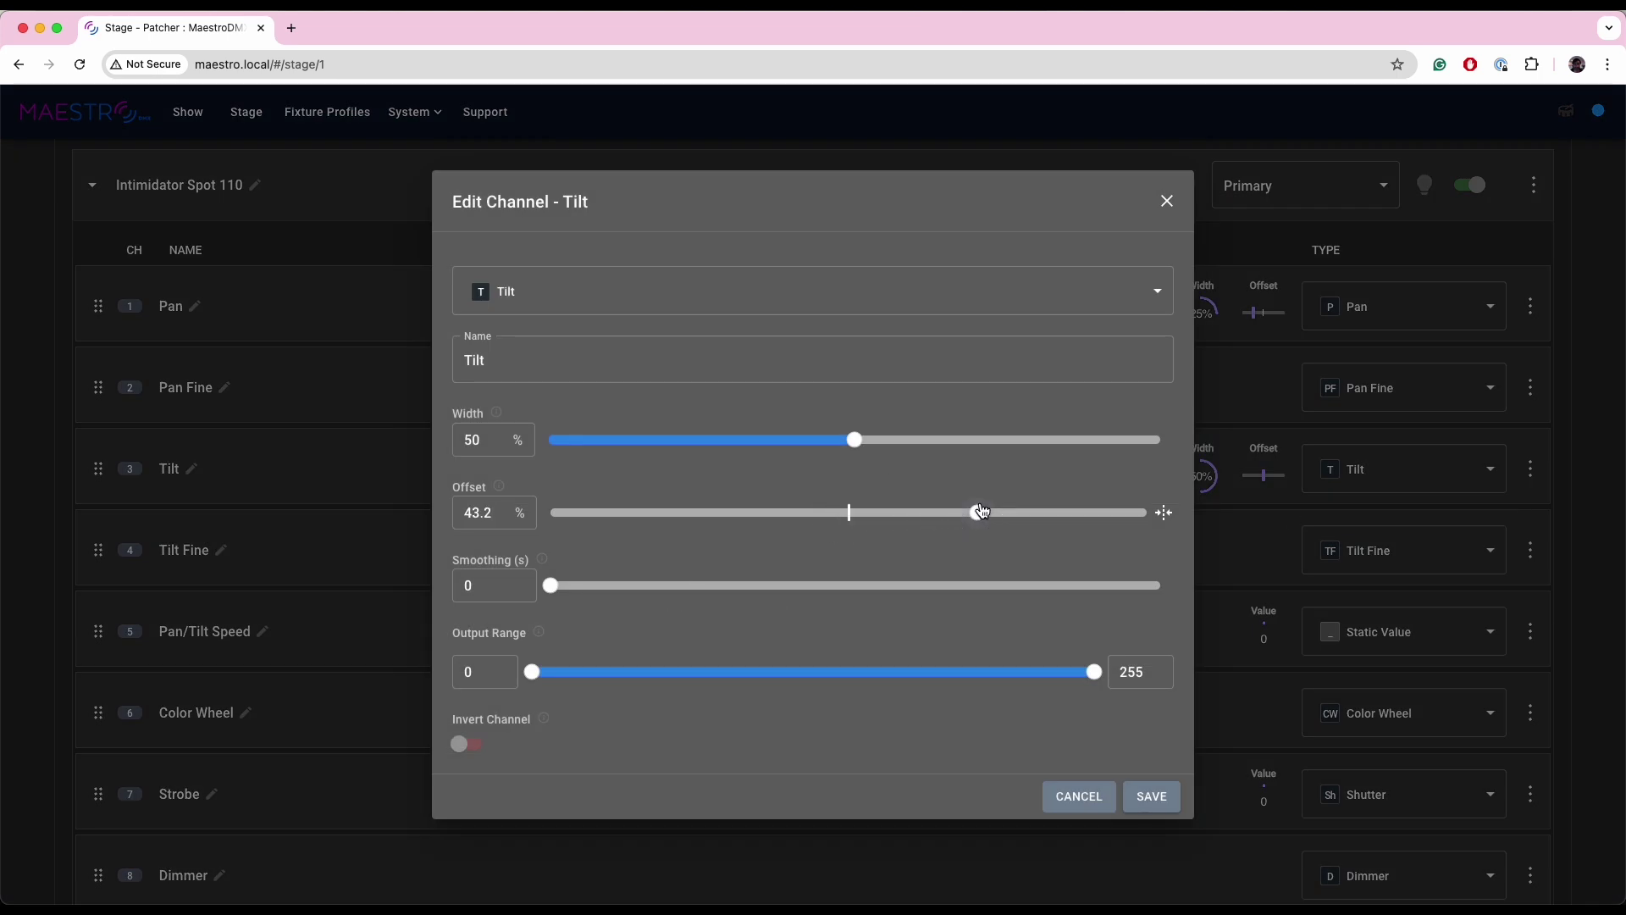
click(1151, 796)
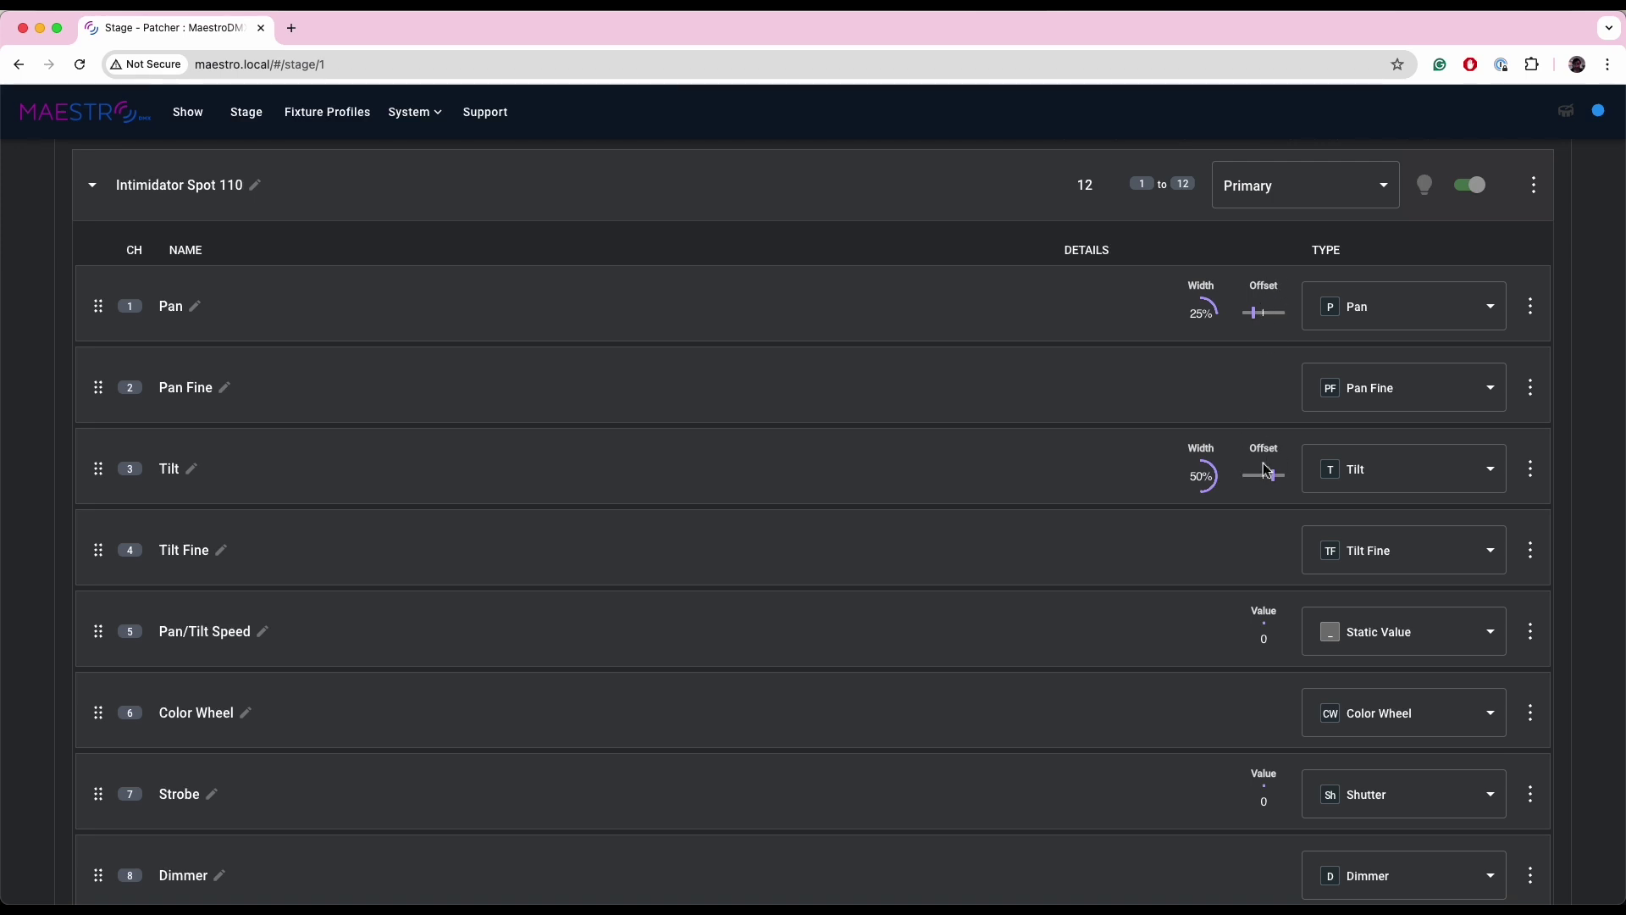
Disable the G02, G03 and G04 steps of the Gobo Wheel channel and save the channel.
scroll(1114, 704, down, 3)
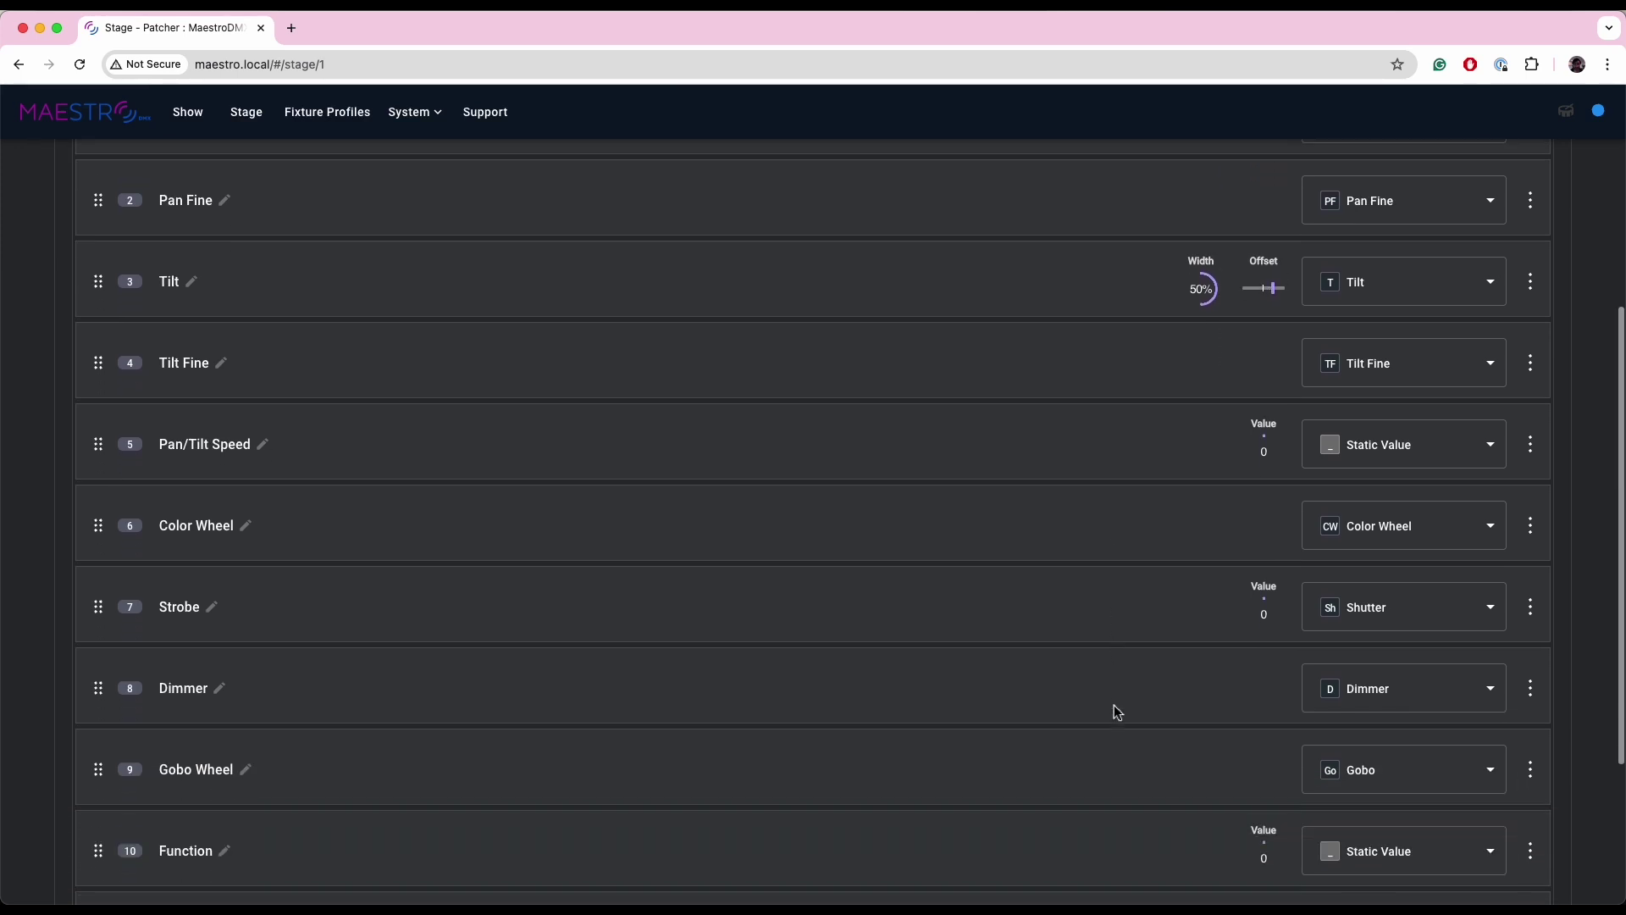
scroll(1117, 711, down, 2)
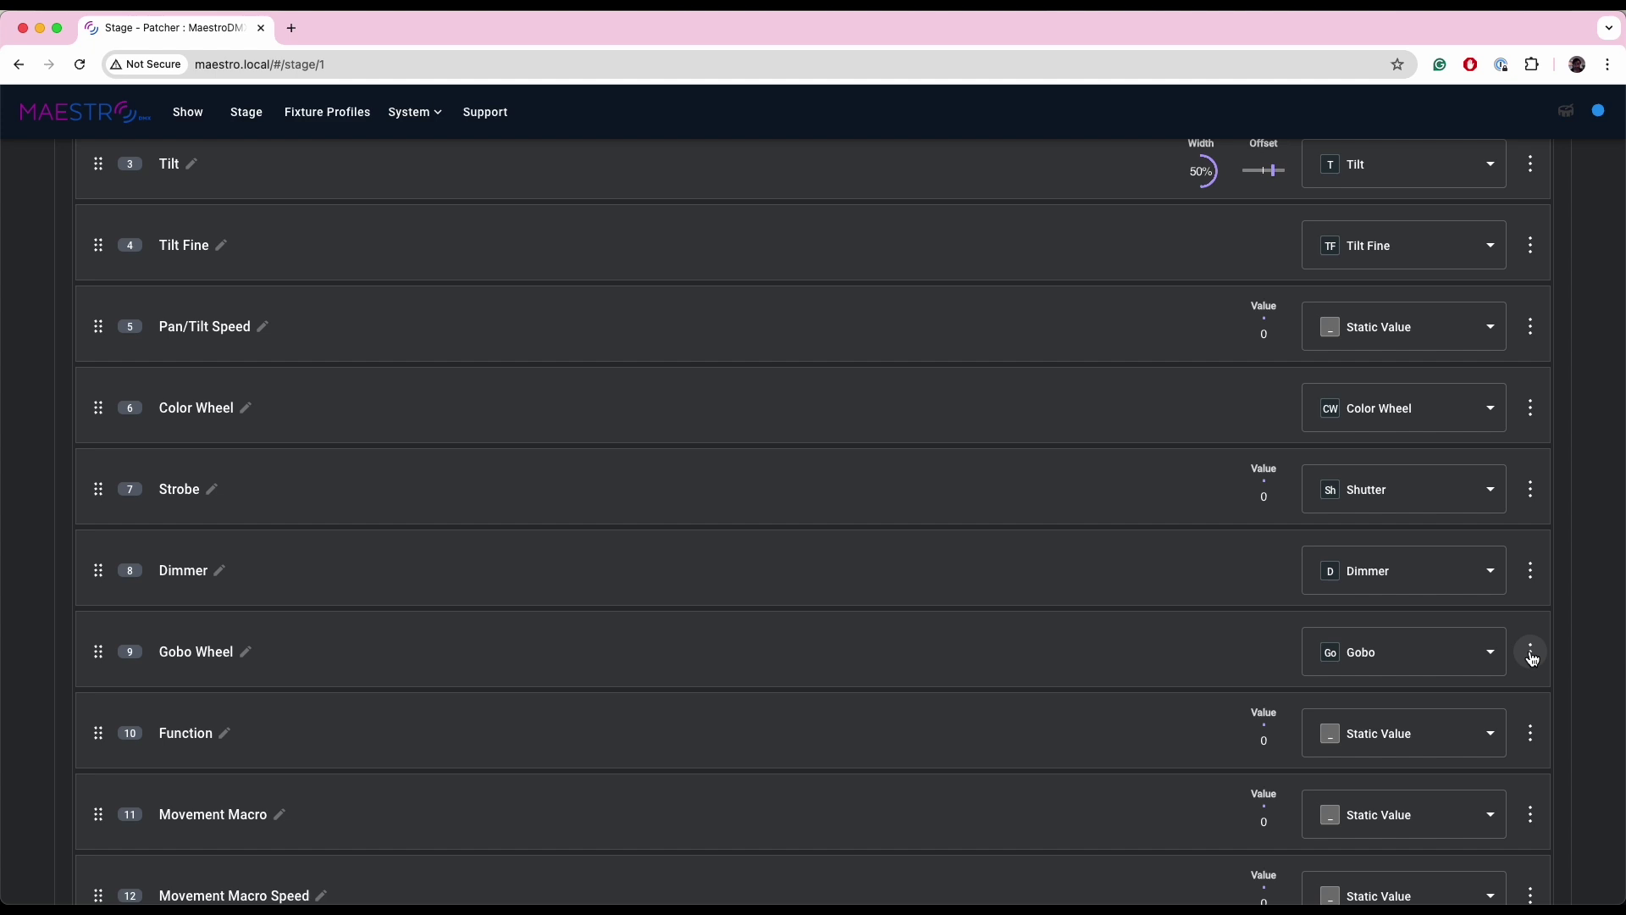
click(1531, 654)
click(1519, 689)
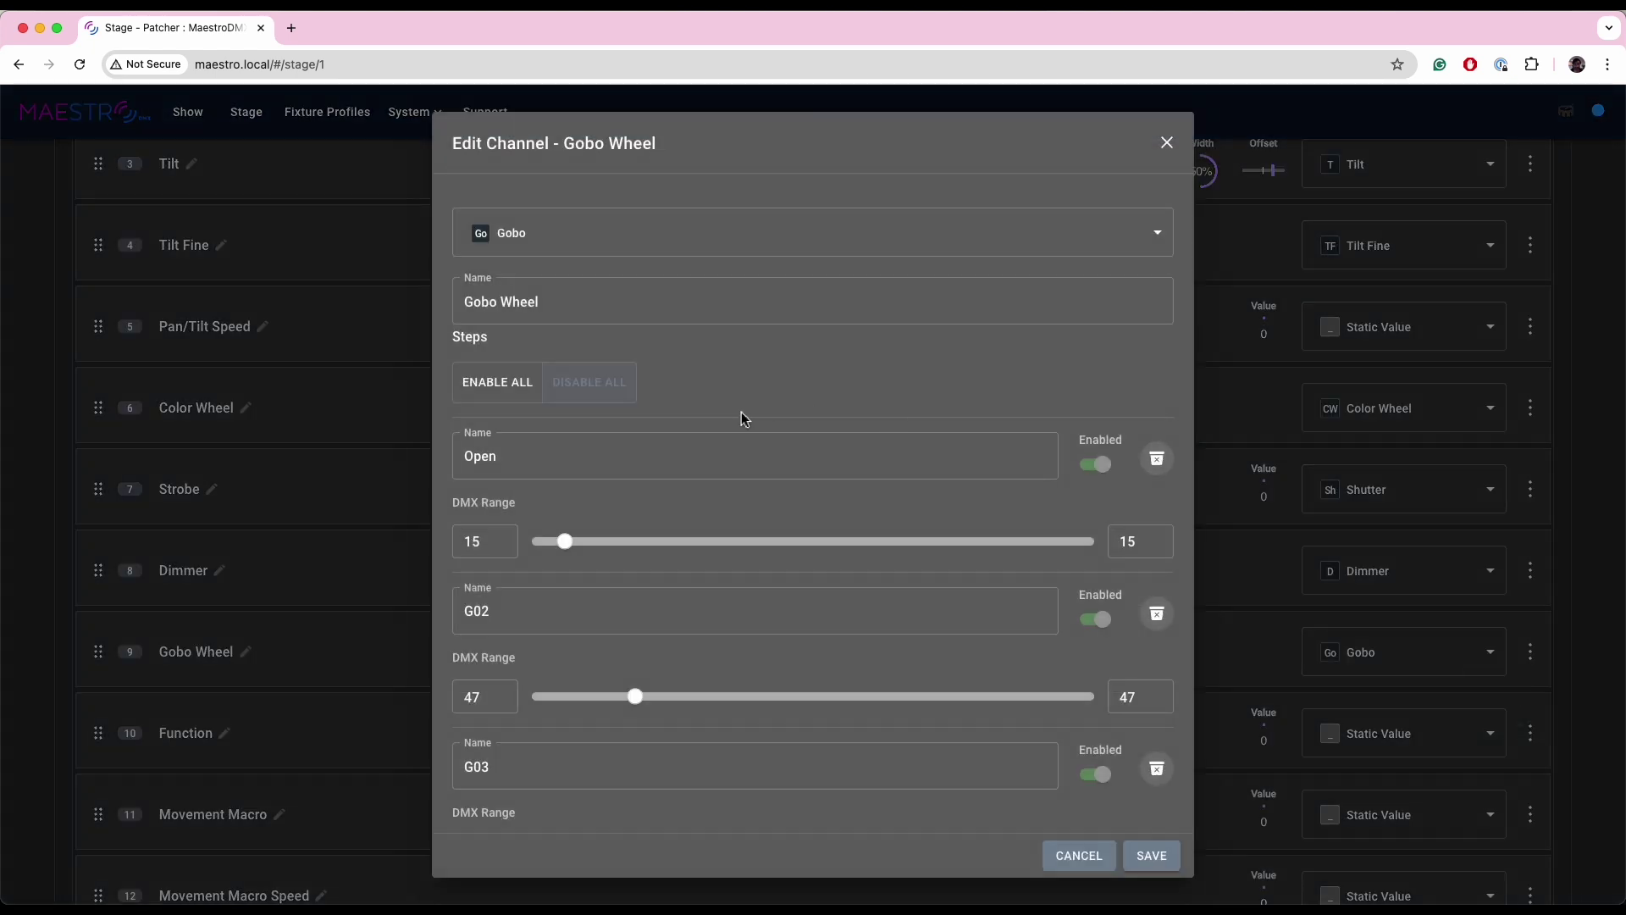
scroll(742, 418, down, 4)
scroll(742, 419, up, 1)
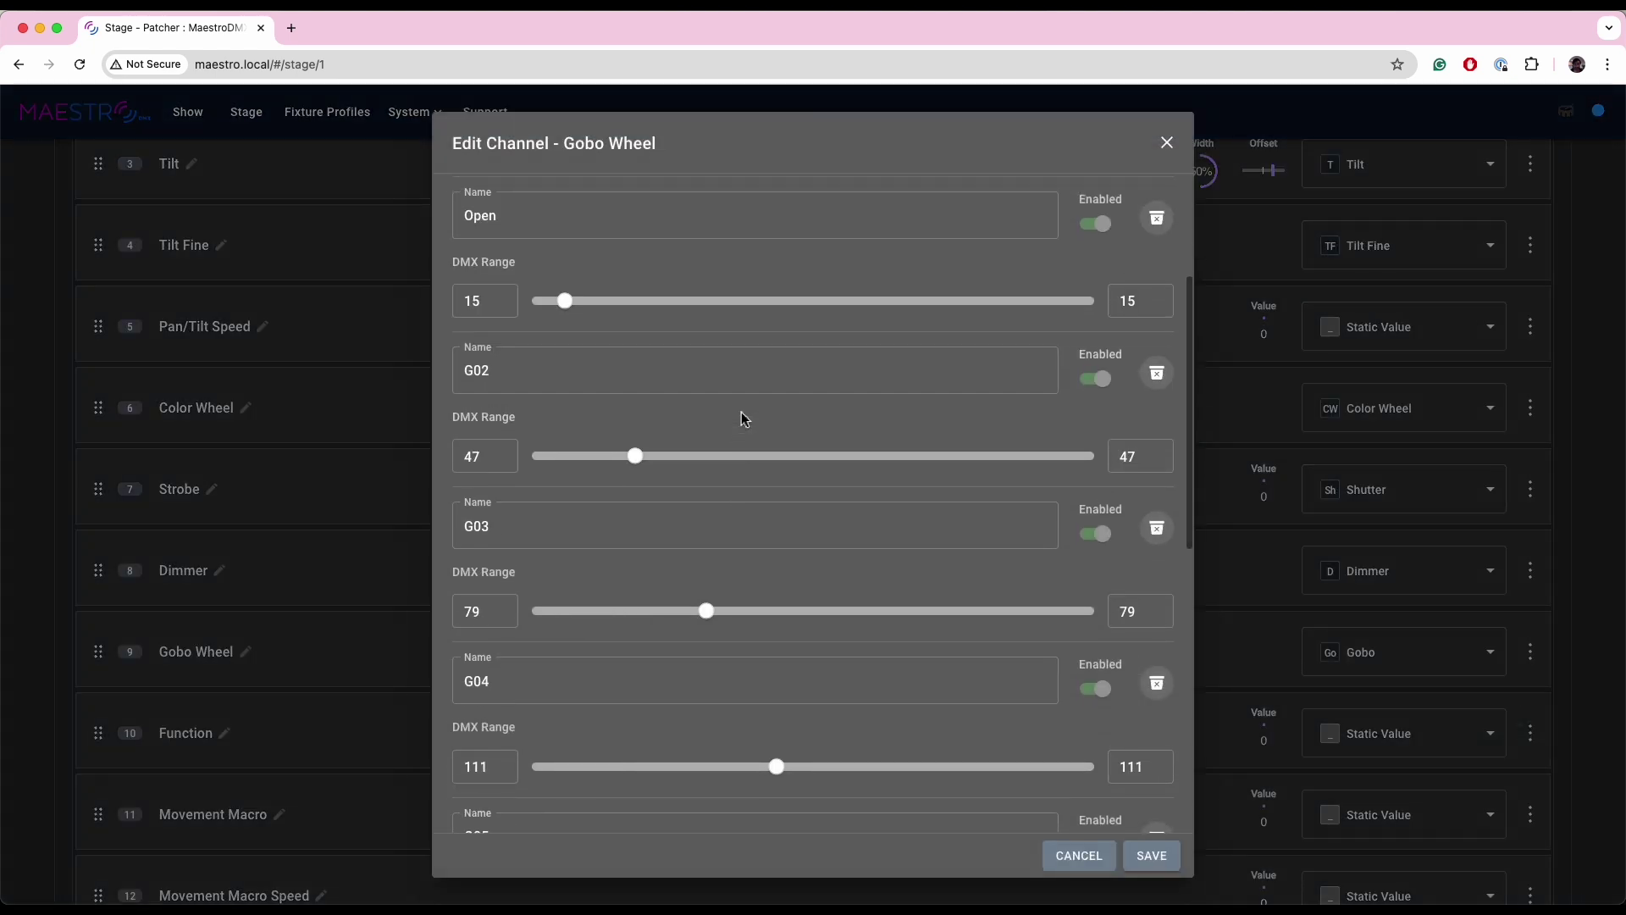
scroll(742, 419, up, 1)
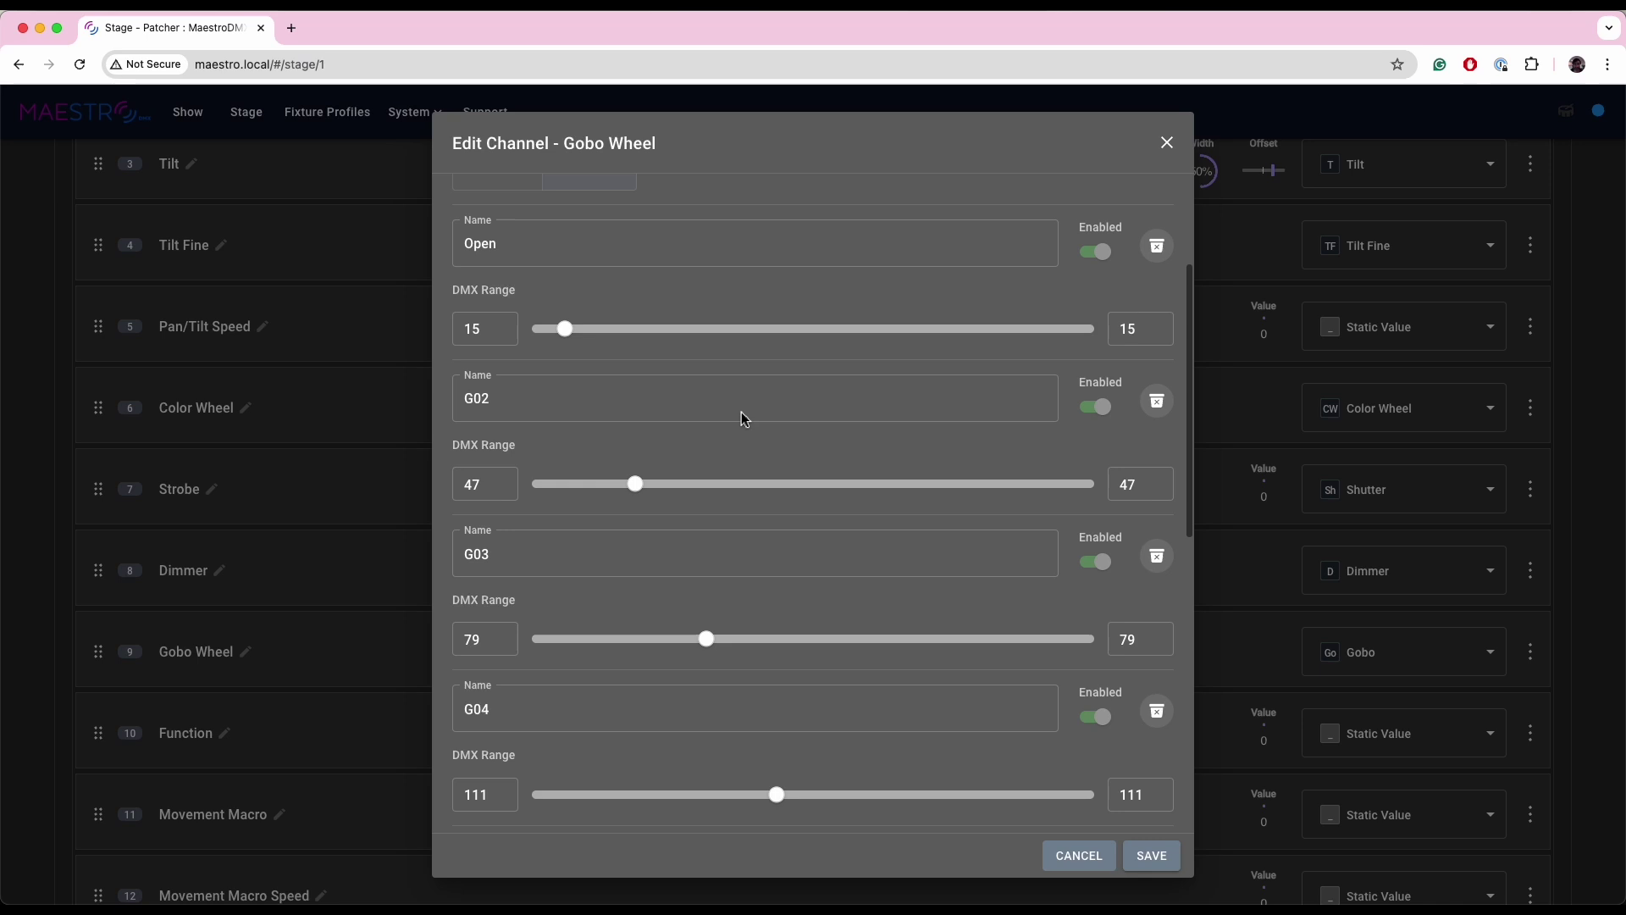
scroll(742, 418, up, 2)
scroll(742, 418, down, 1)
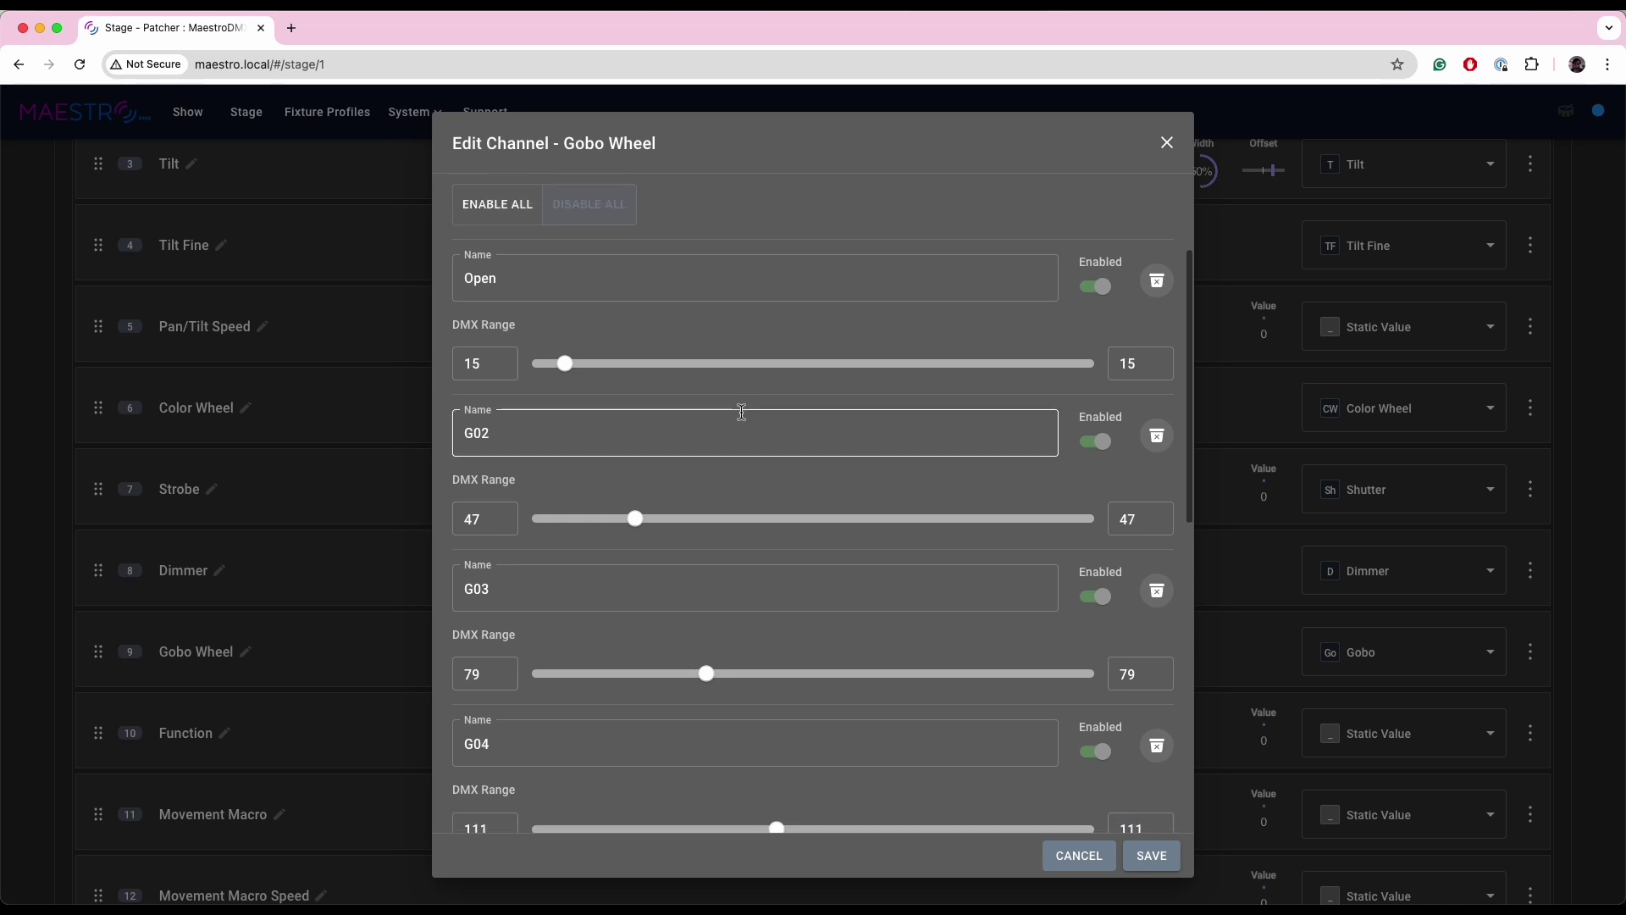
click(1094, 440)
click(1097, 597)
click(1098, 753)
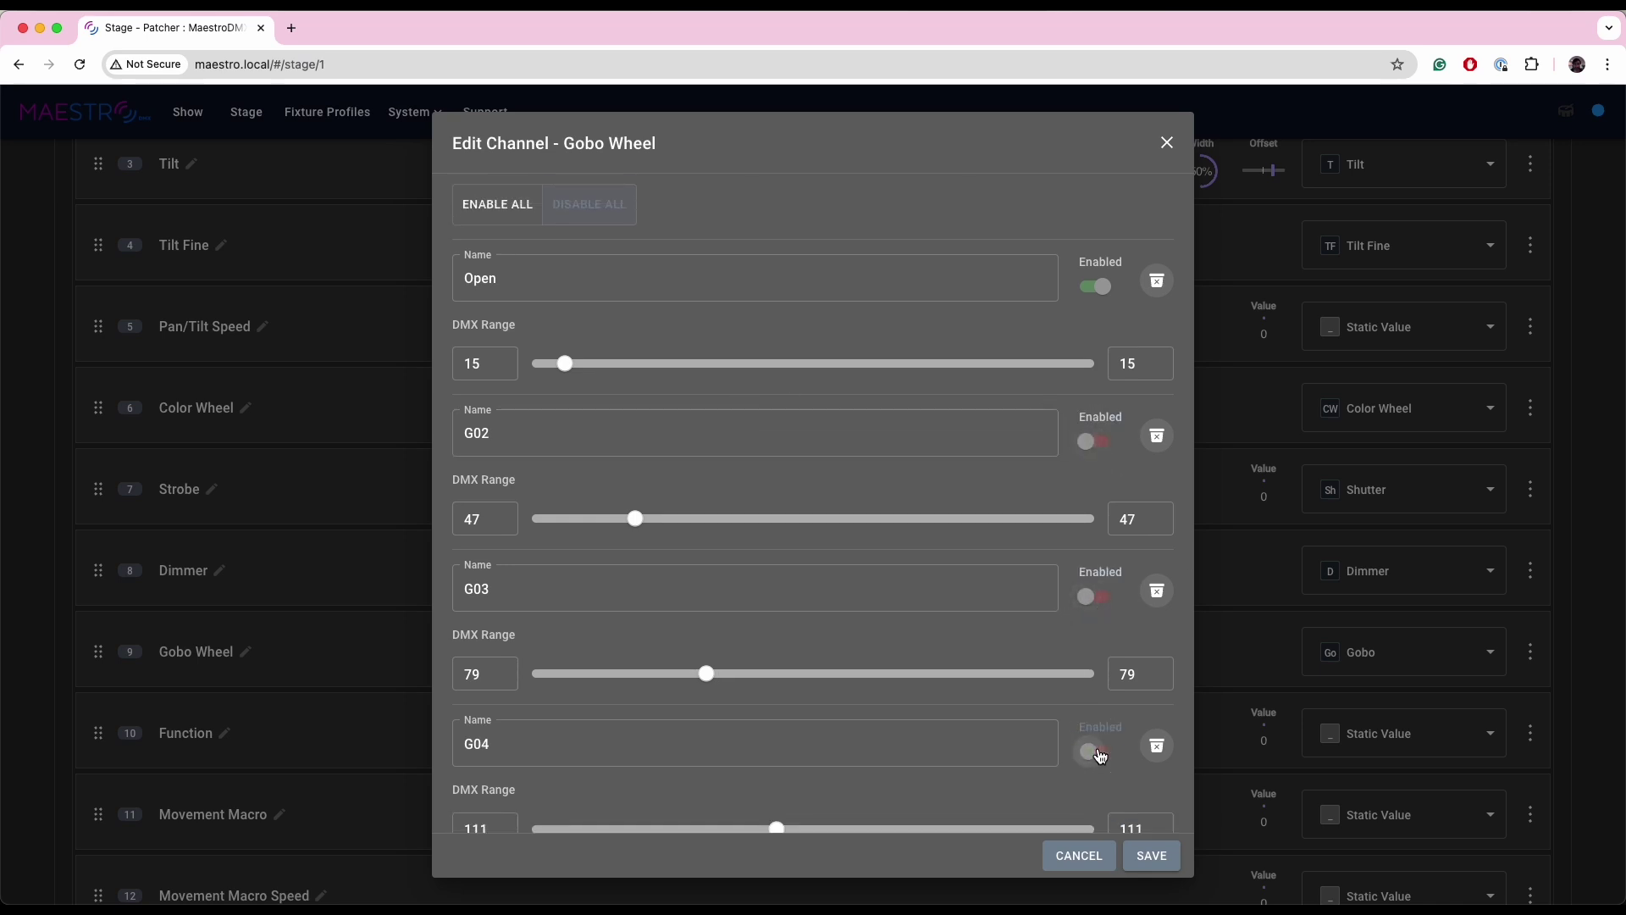
click(1163, 856)
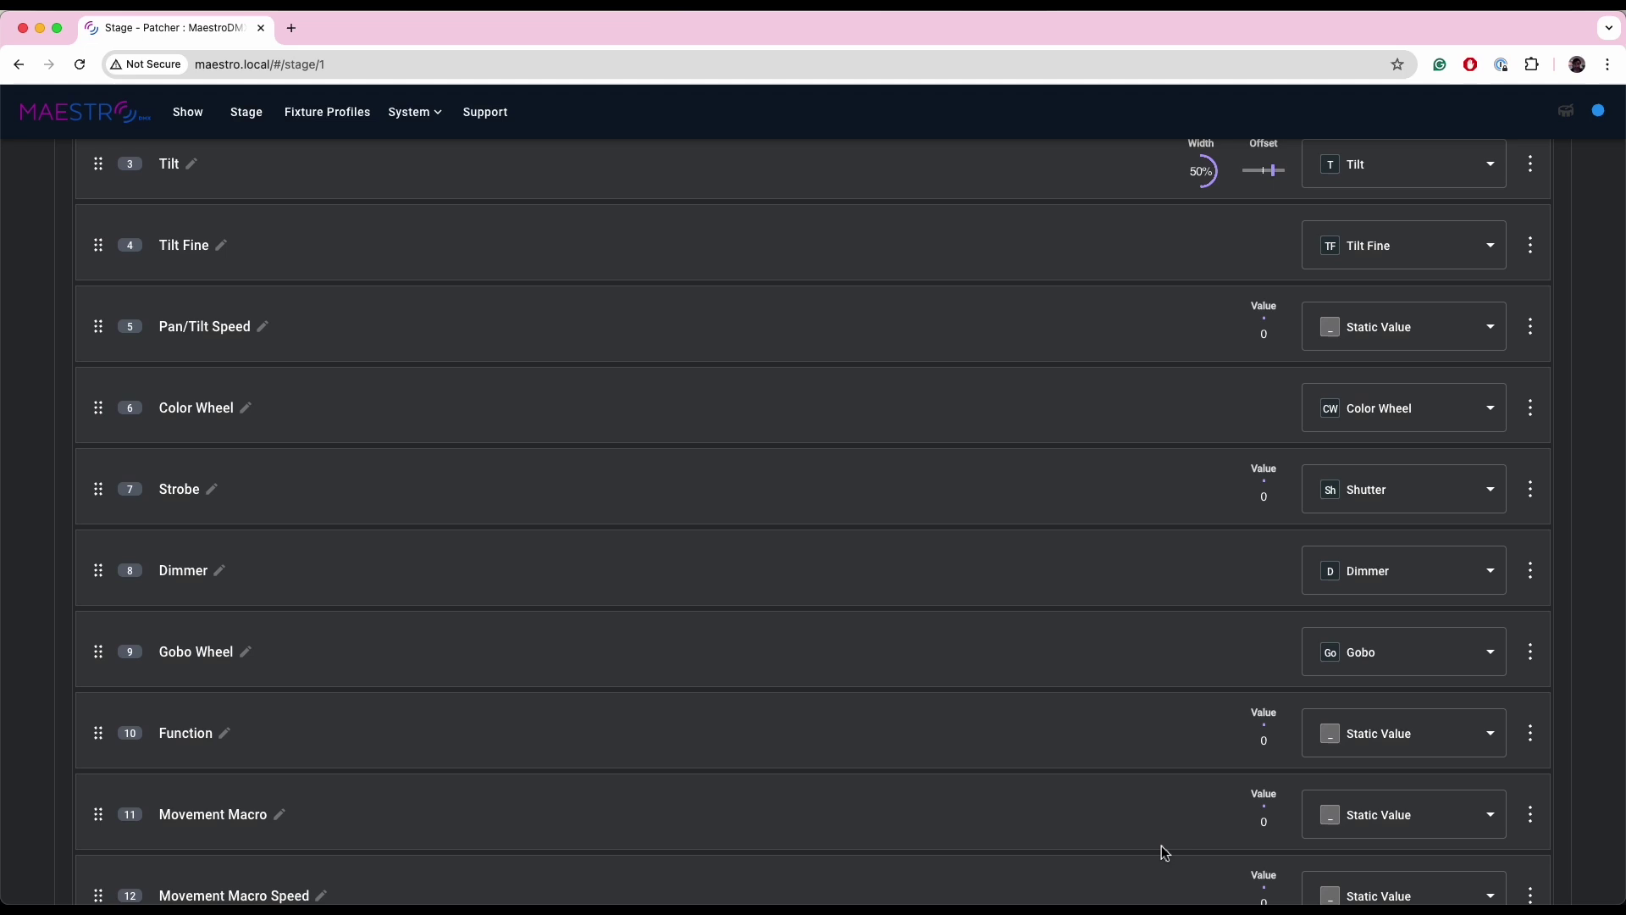
Start saving the Intimidator Spot 110 fixture as a new profile named "Intimidator Spot 110 - my test".
scroll(1145, 771, down, 2)
scroll(1146, 770, up, 6)
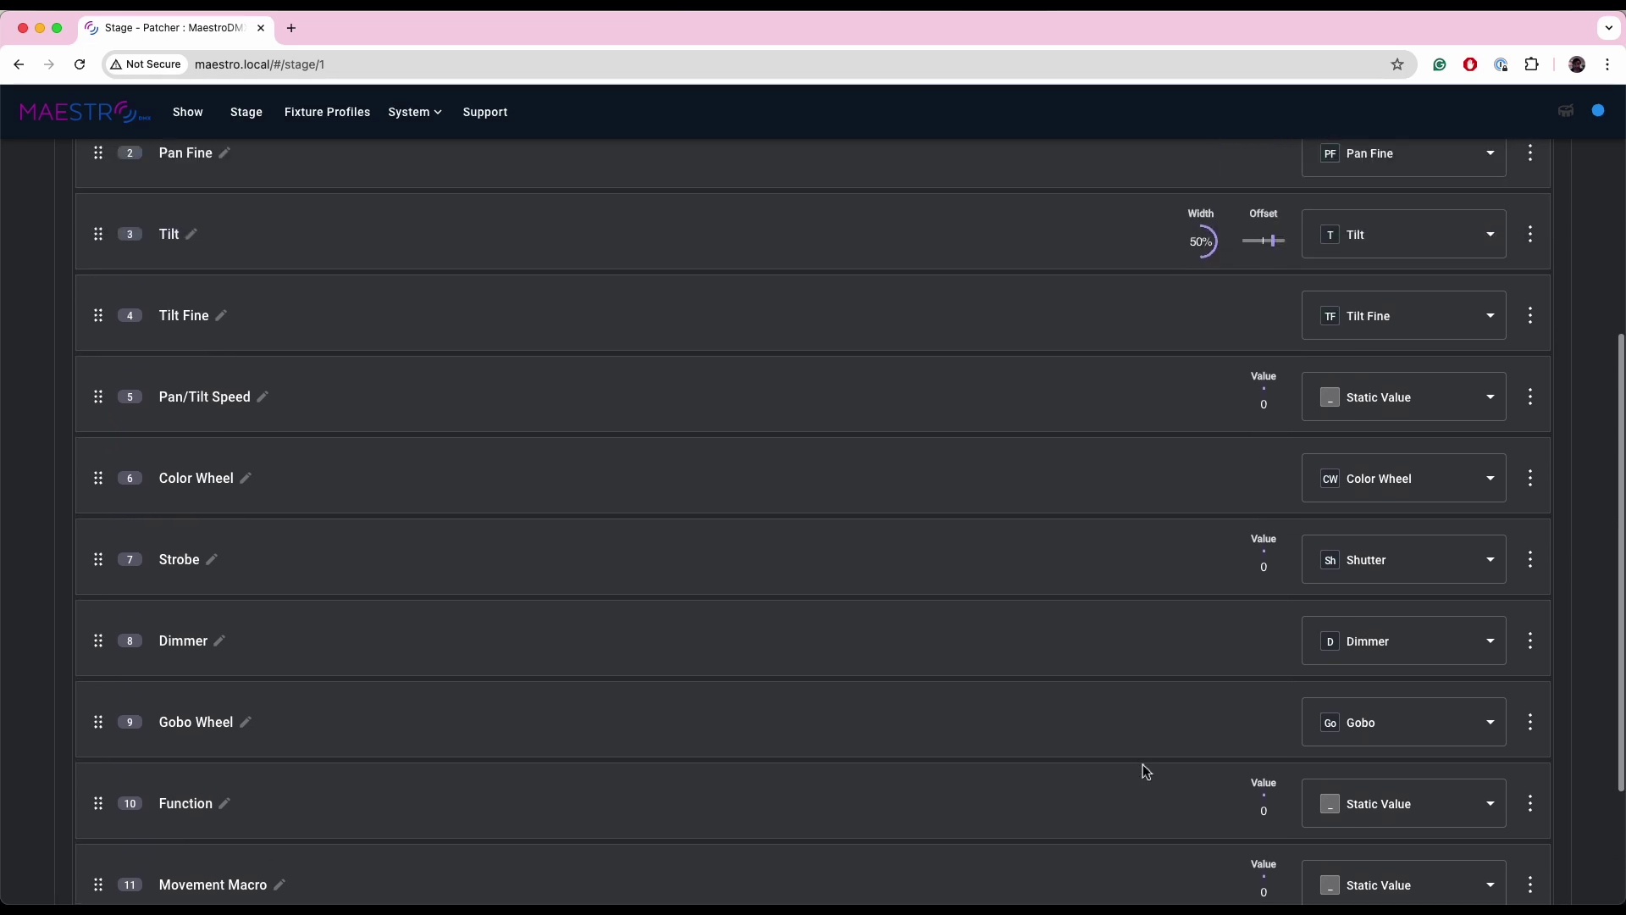
scroll(1084, 545, up, 5)
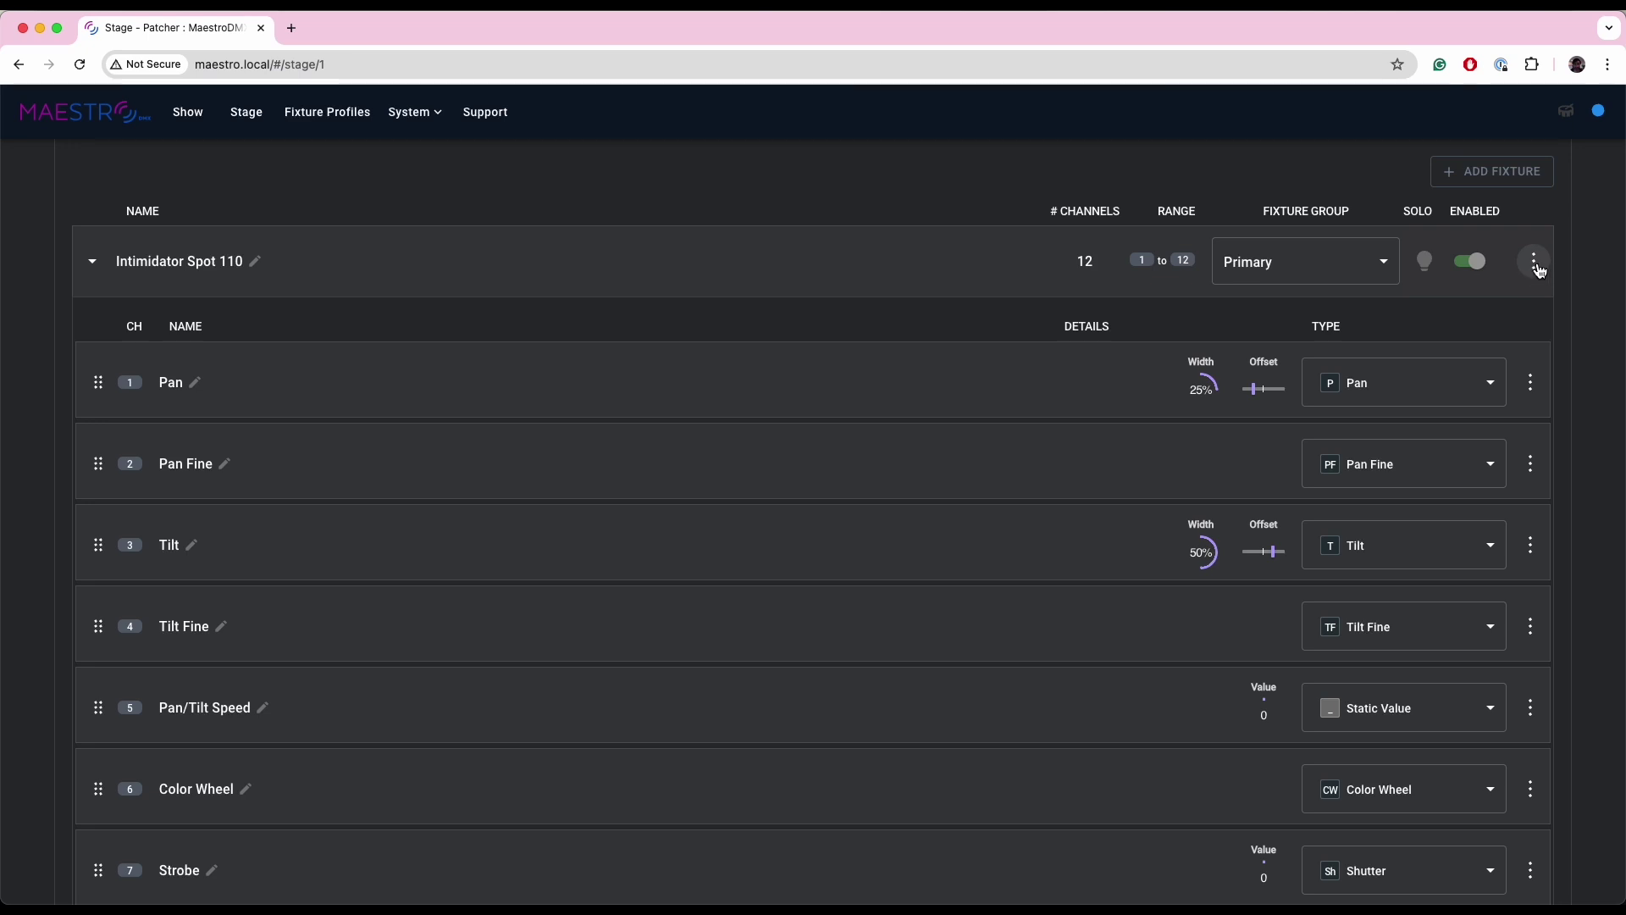
click(1535, 263)
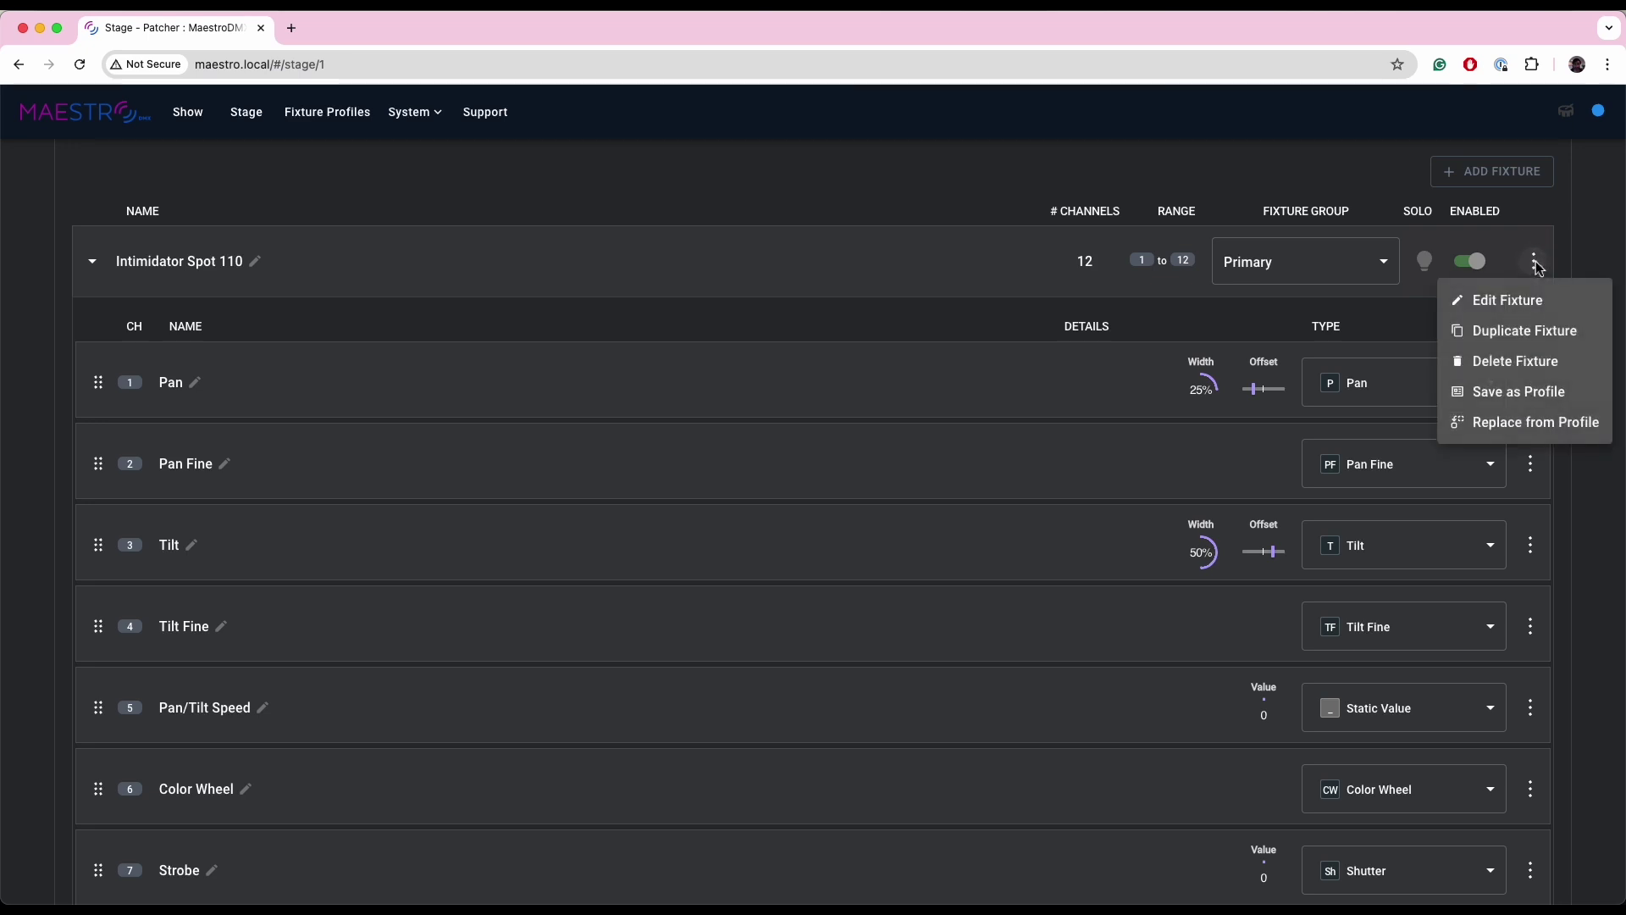
click(1507, 393)
click(737, 349)
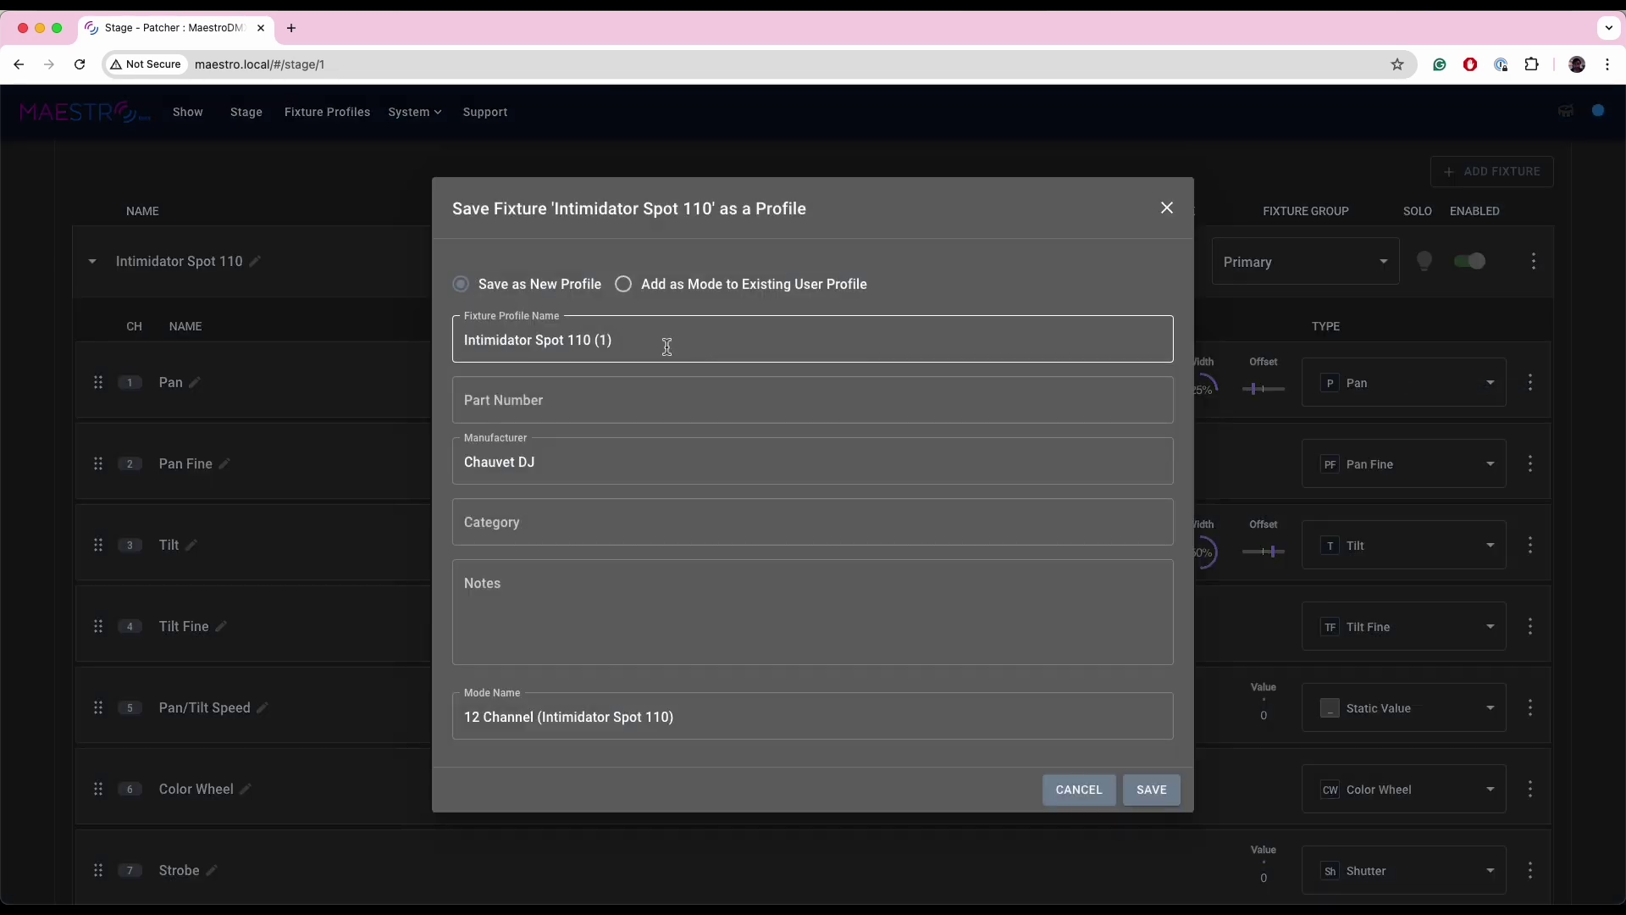
key(BackSpace)
key(BackSpace)
key(BackSpace)
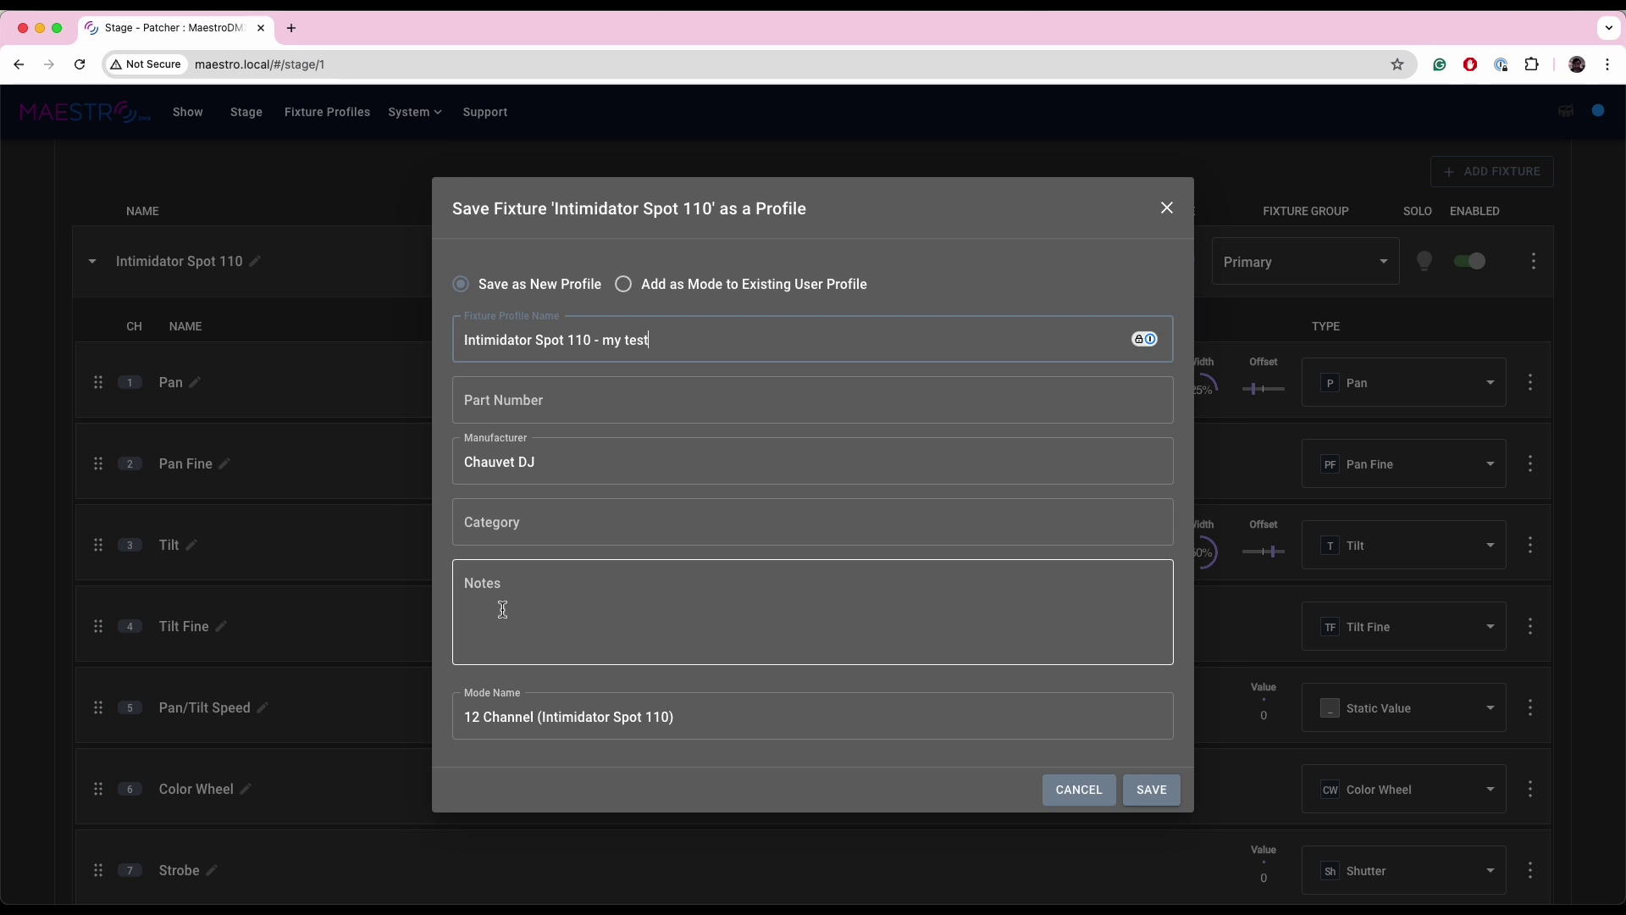
Assign the Moving Heads category to the new profile and save it with the notes left empty.
click(532, 526)
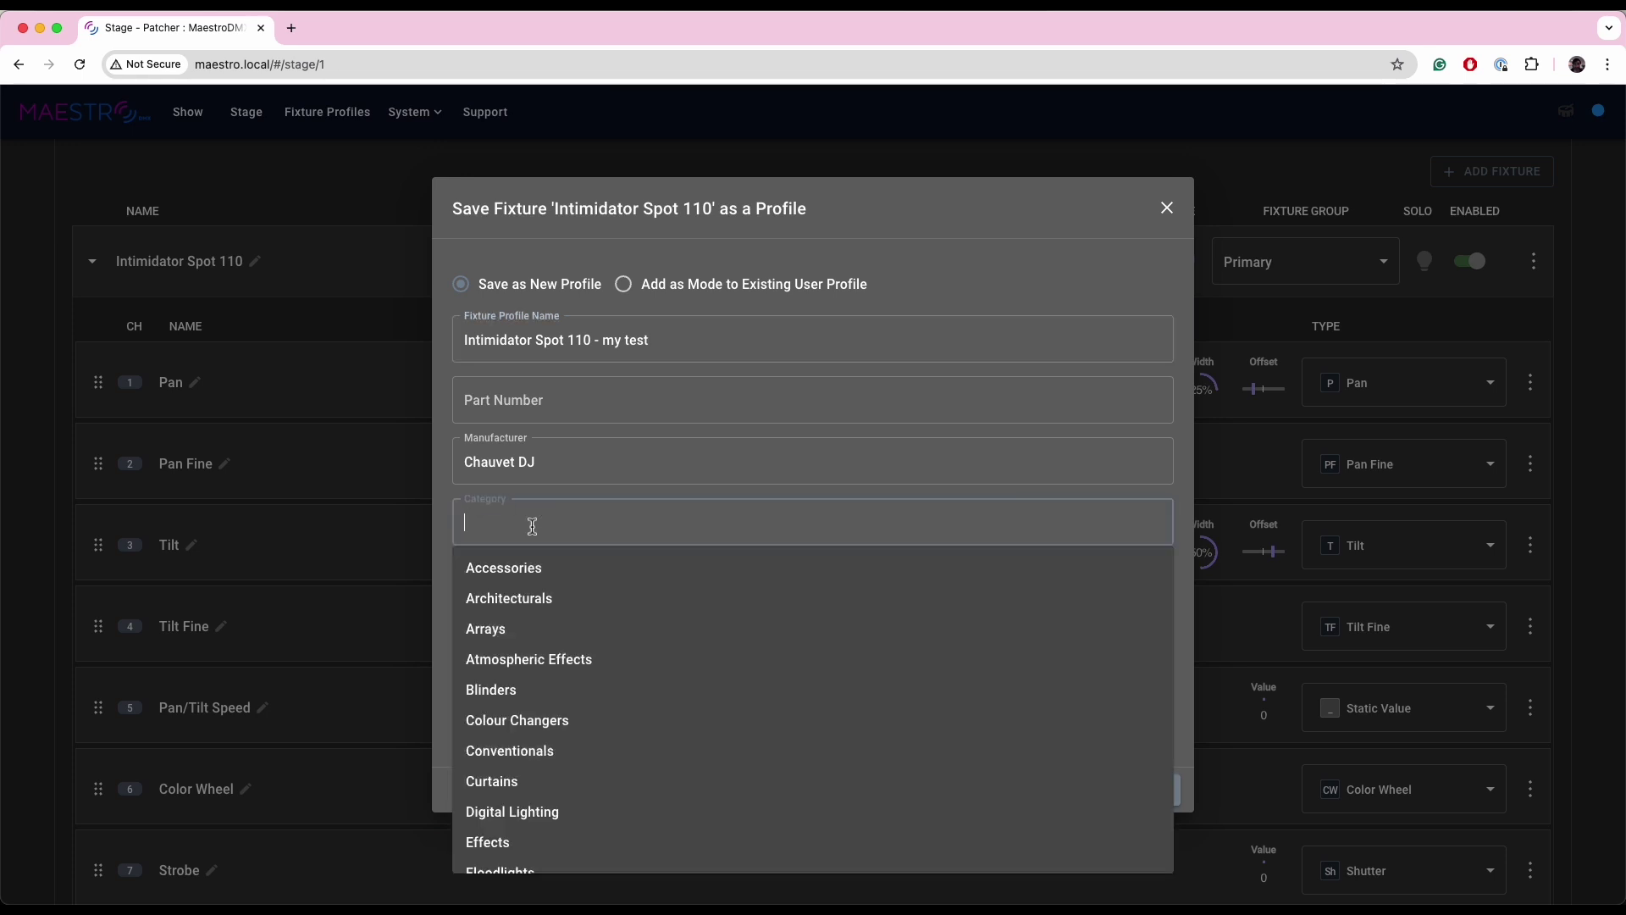
text(mov)
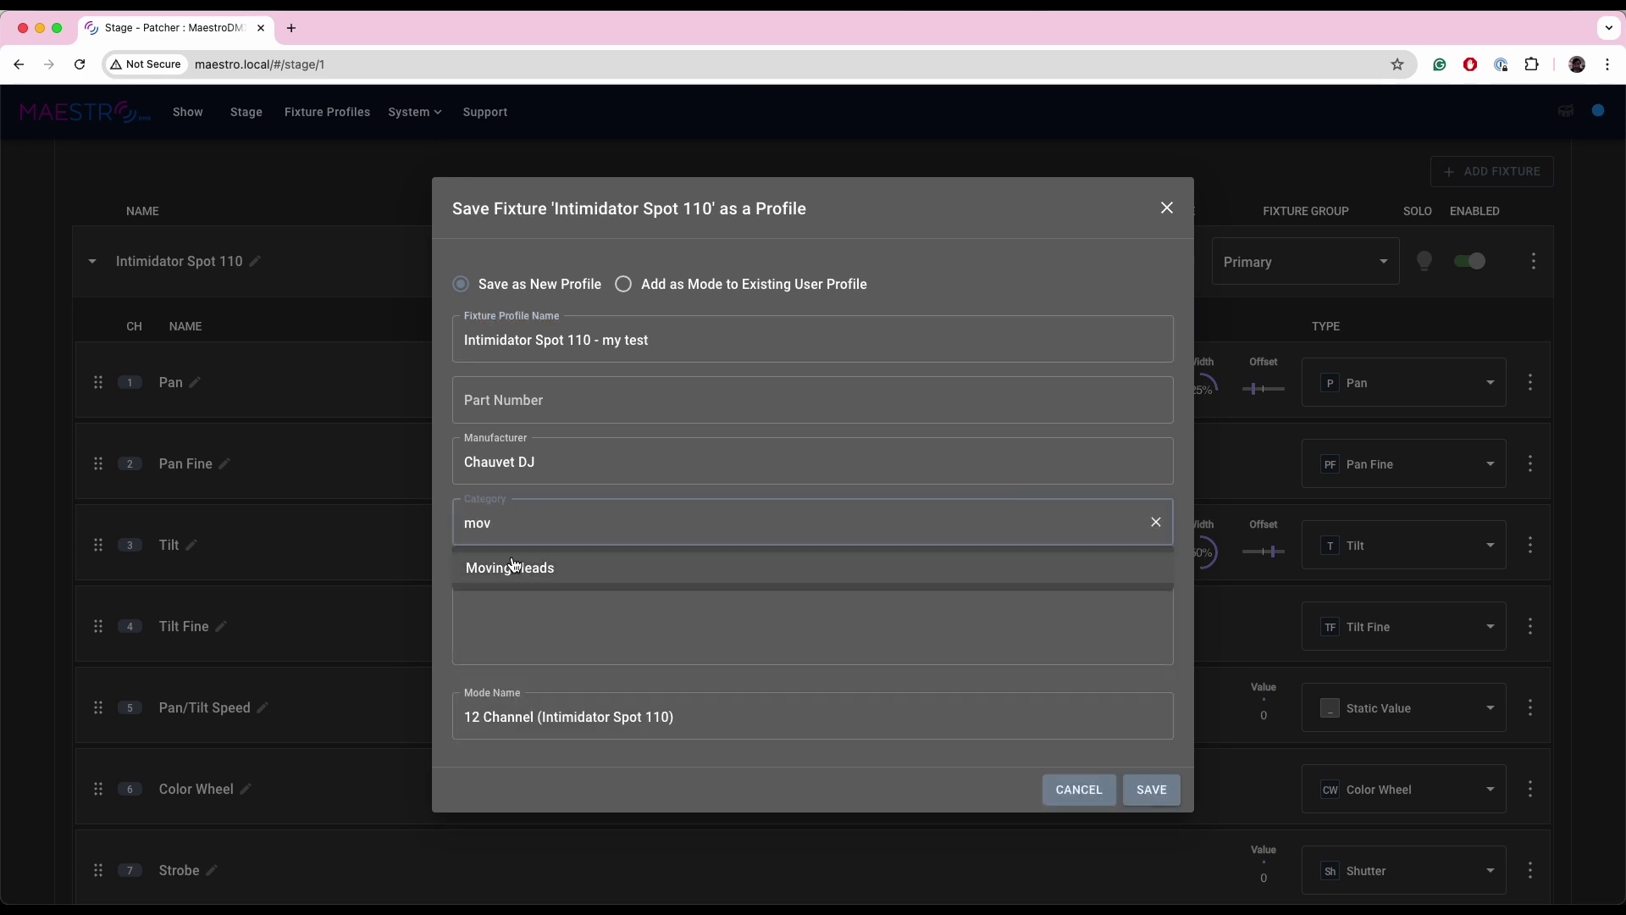
click(512, 567)
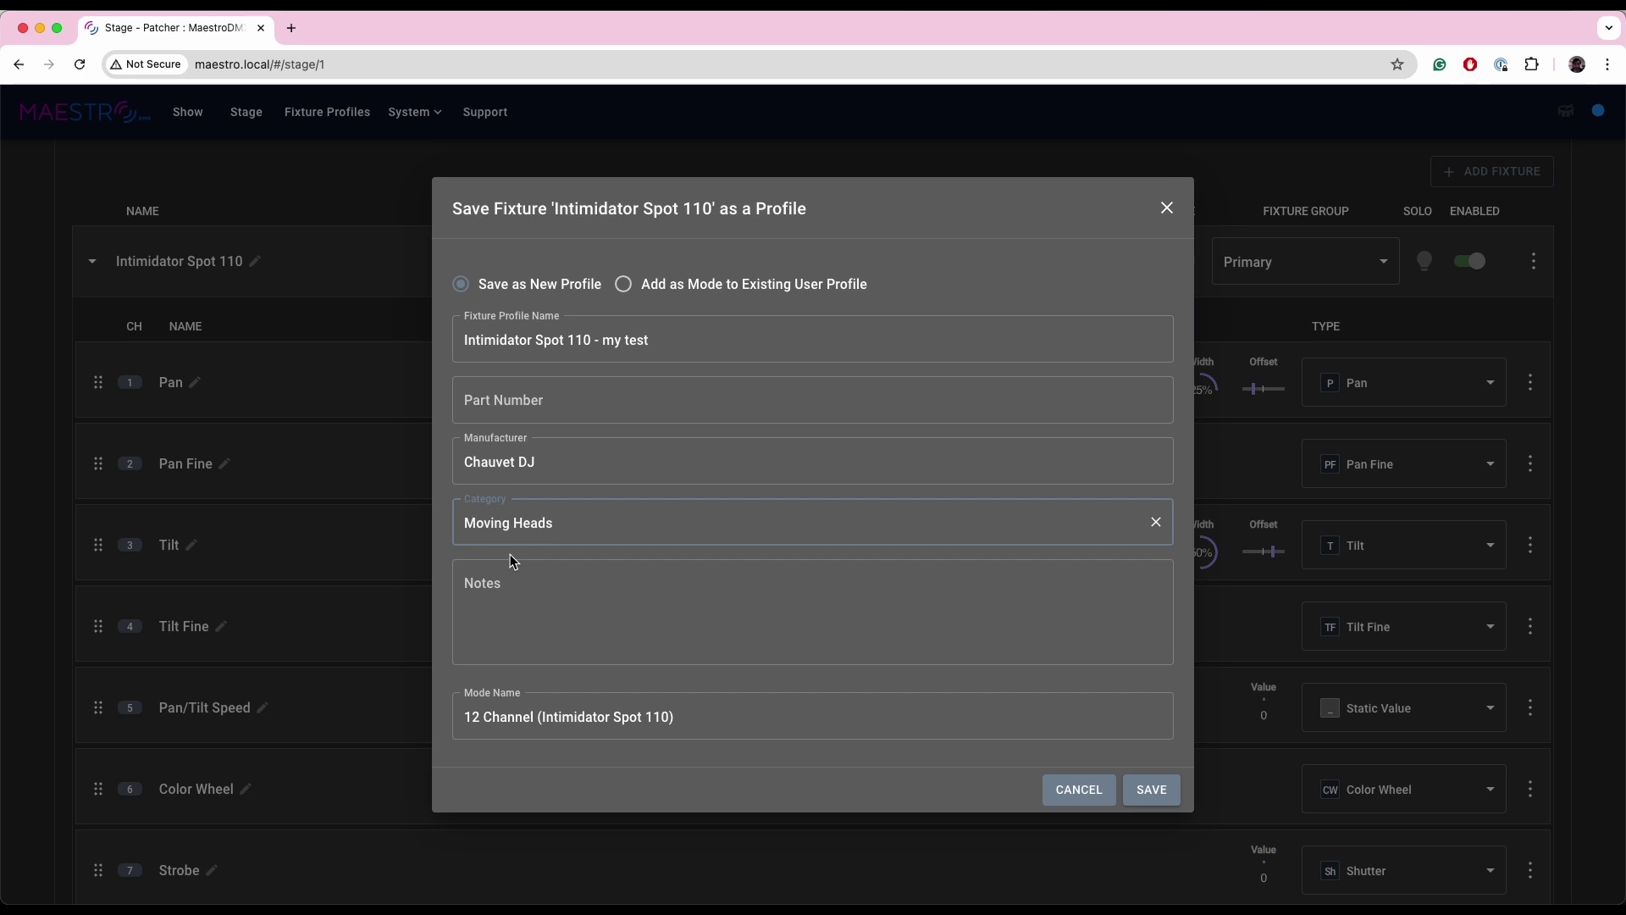
click(506, 586)
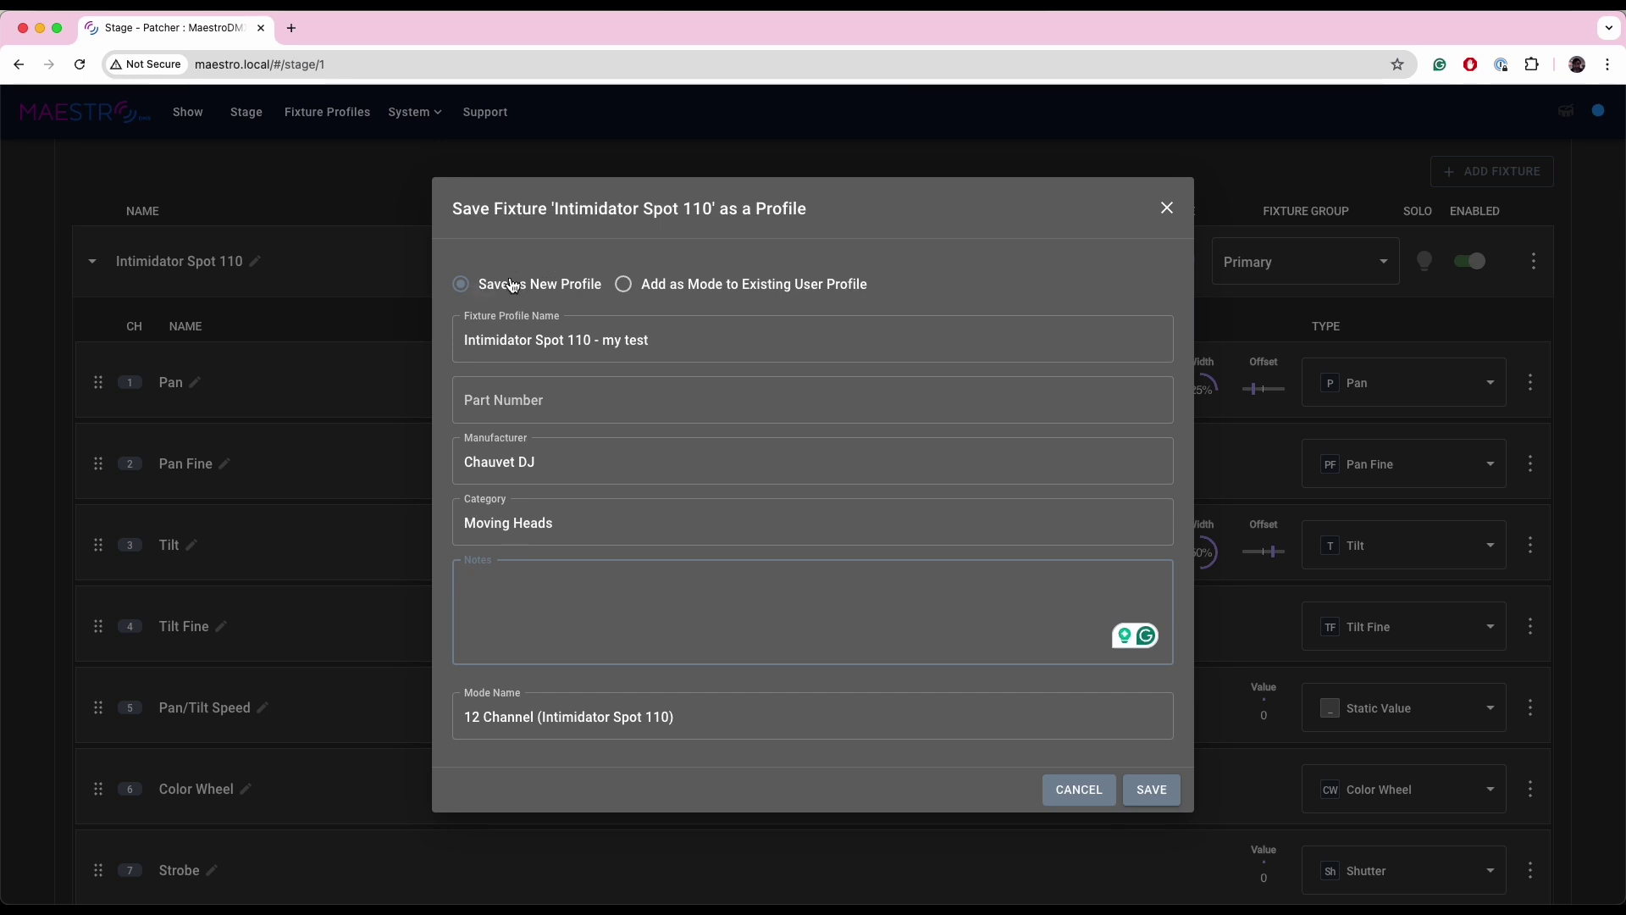
click(1154, 791)
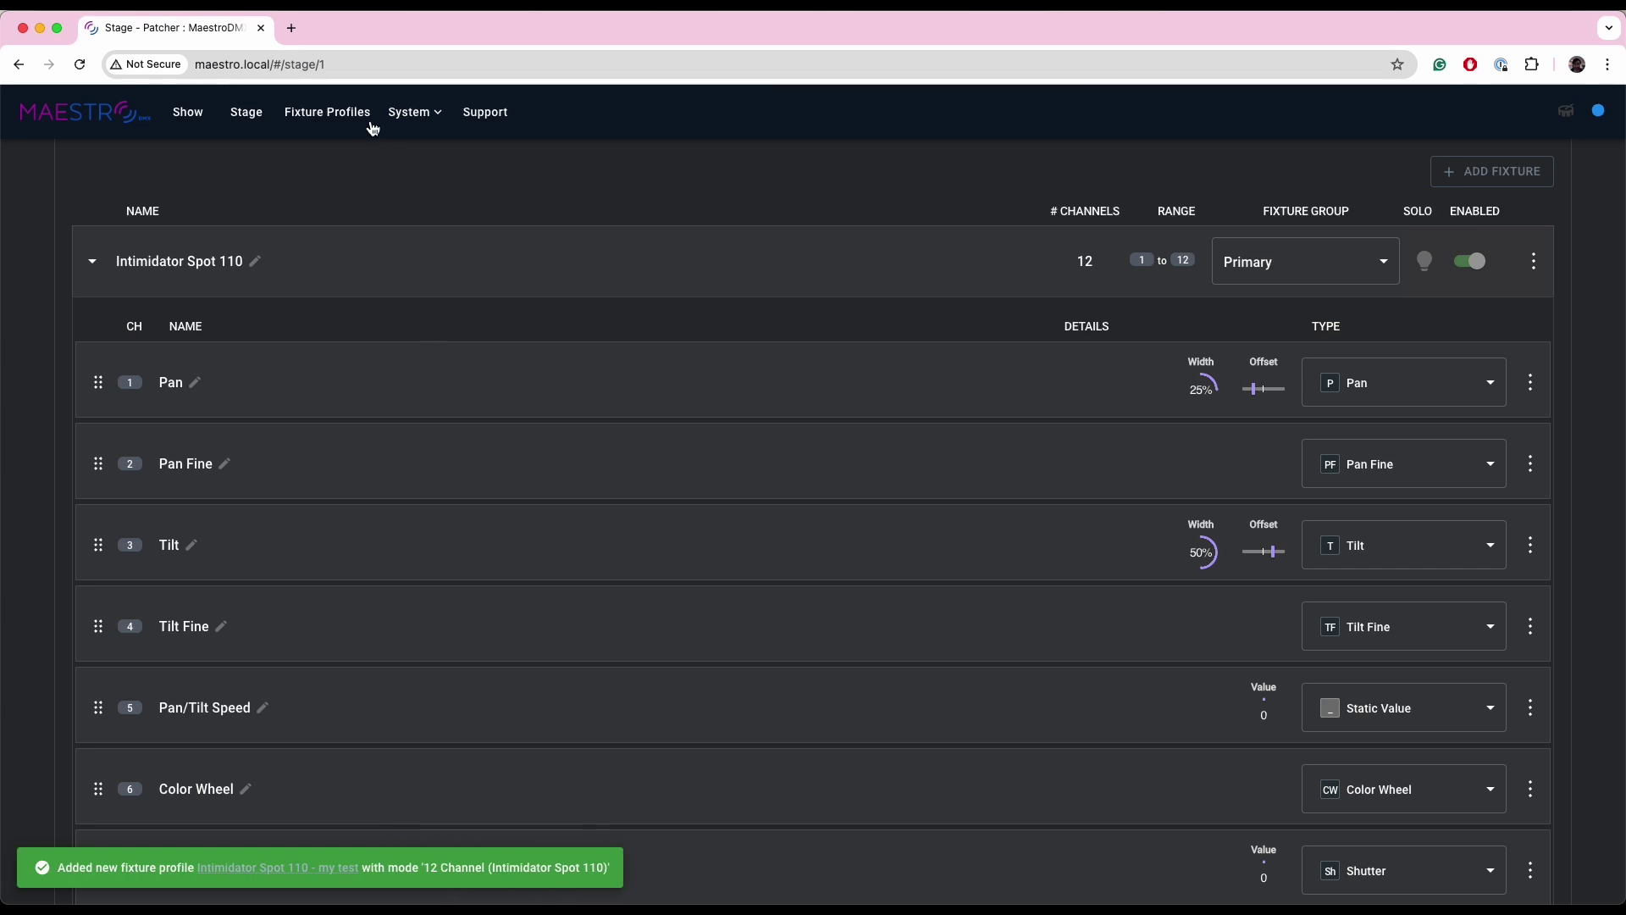
Find the "Intimidator Spot 110 - my test" fixture profile by searching for 110, open it and review its channels.
click(316, 112)
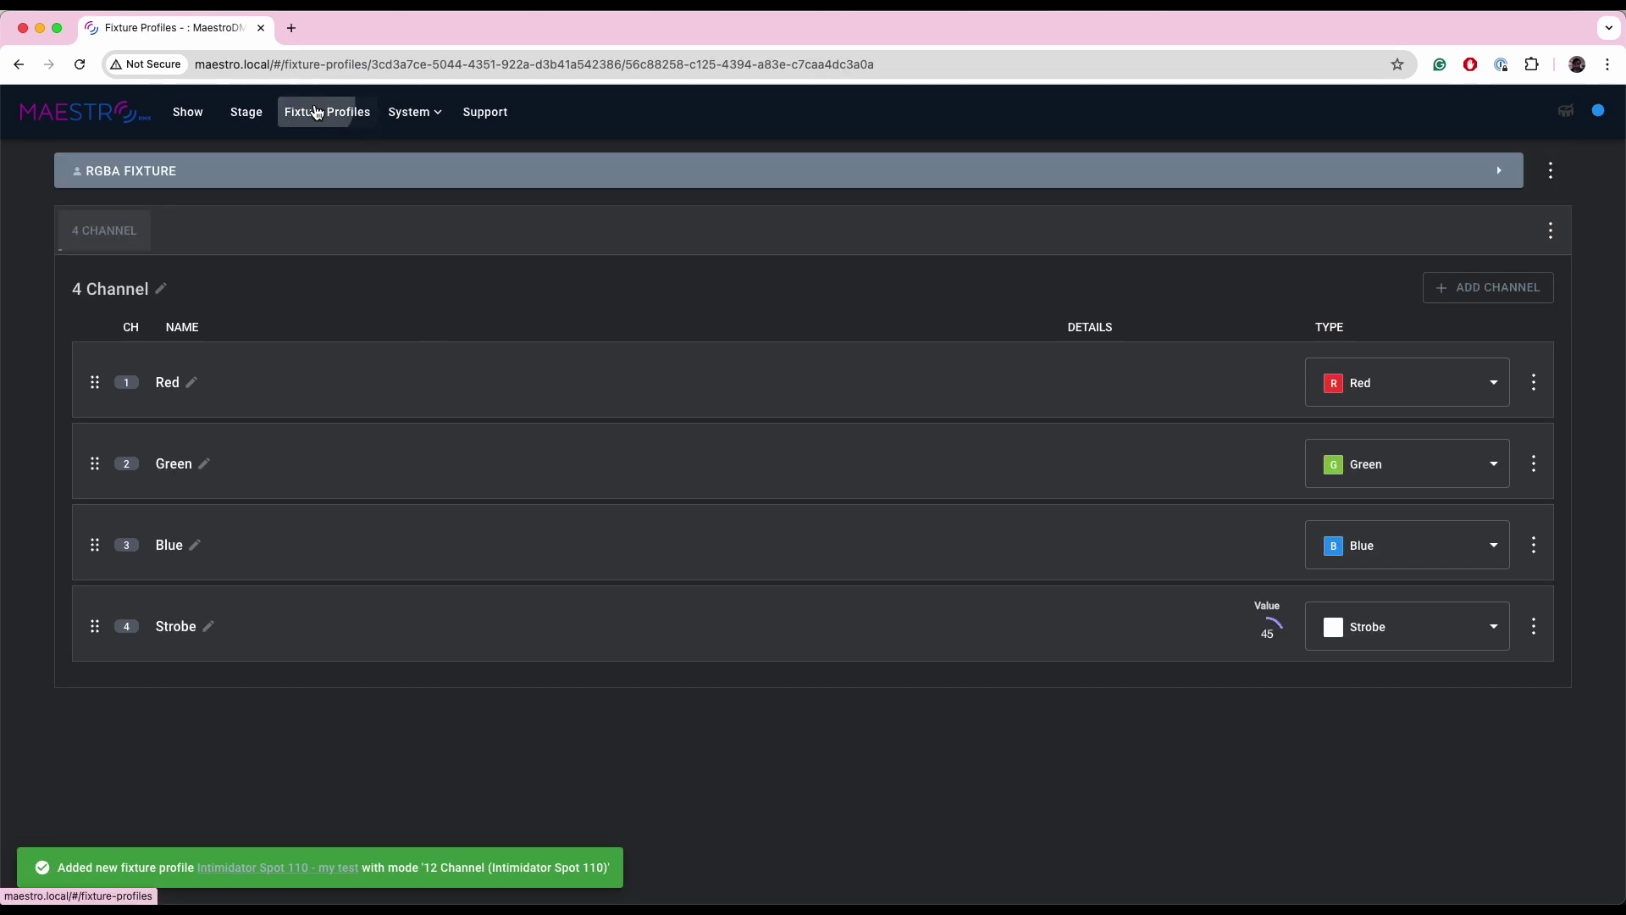
click(251, 180)
text(110)
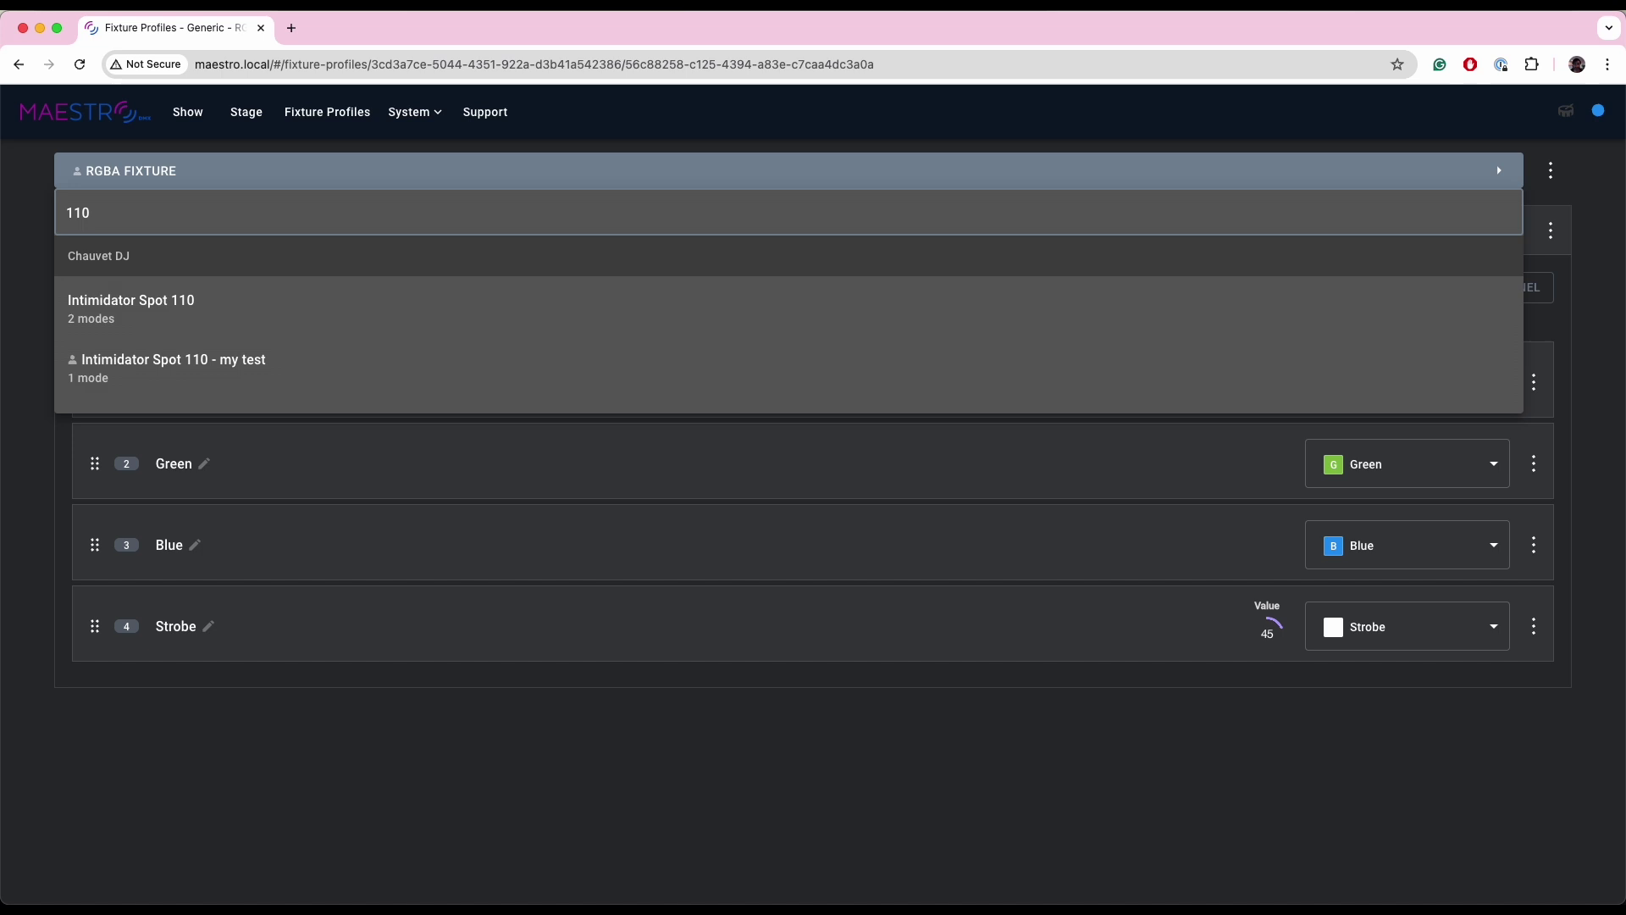
click(173, 370)
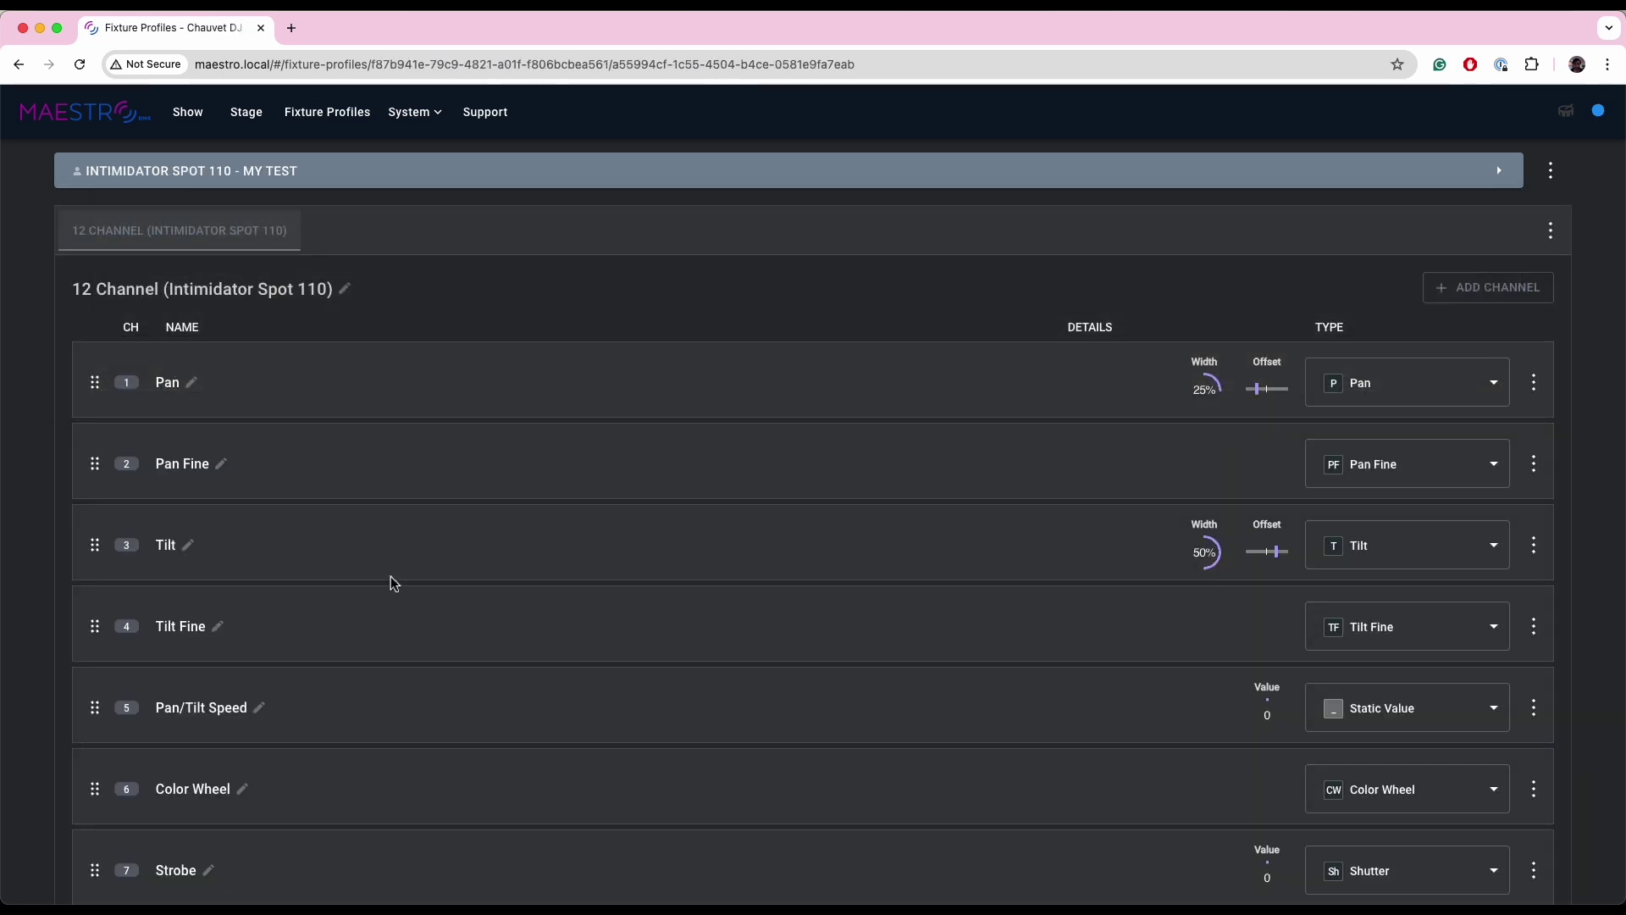
scroll(390, 581, down, 1)
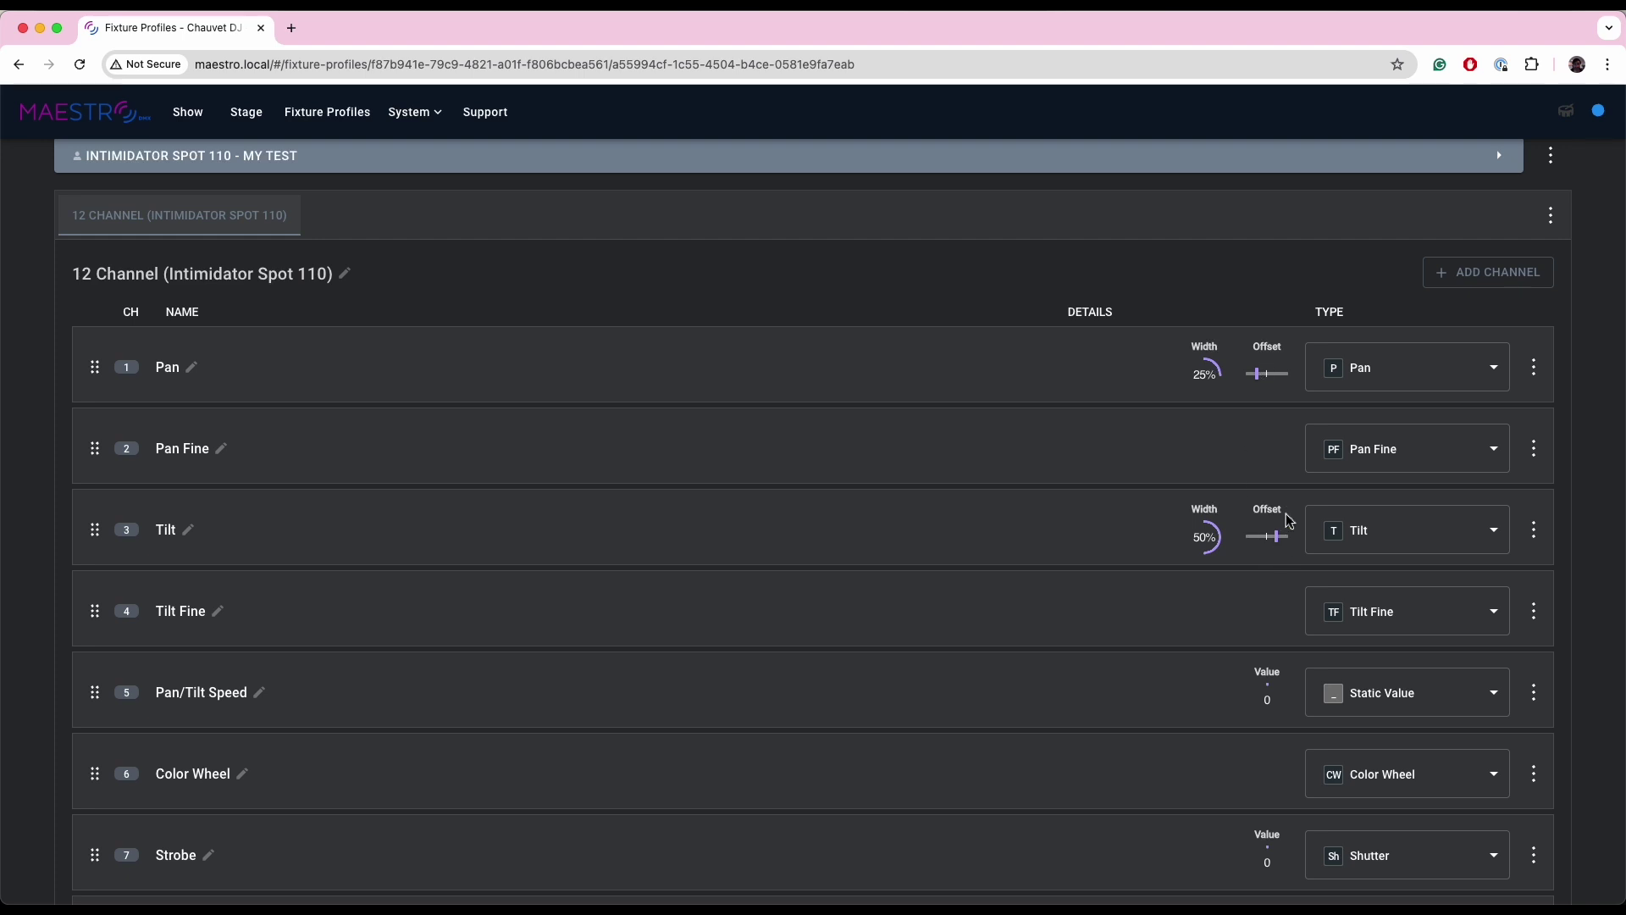
scroll(1126, 671, down, 10)
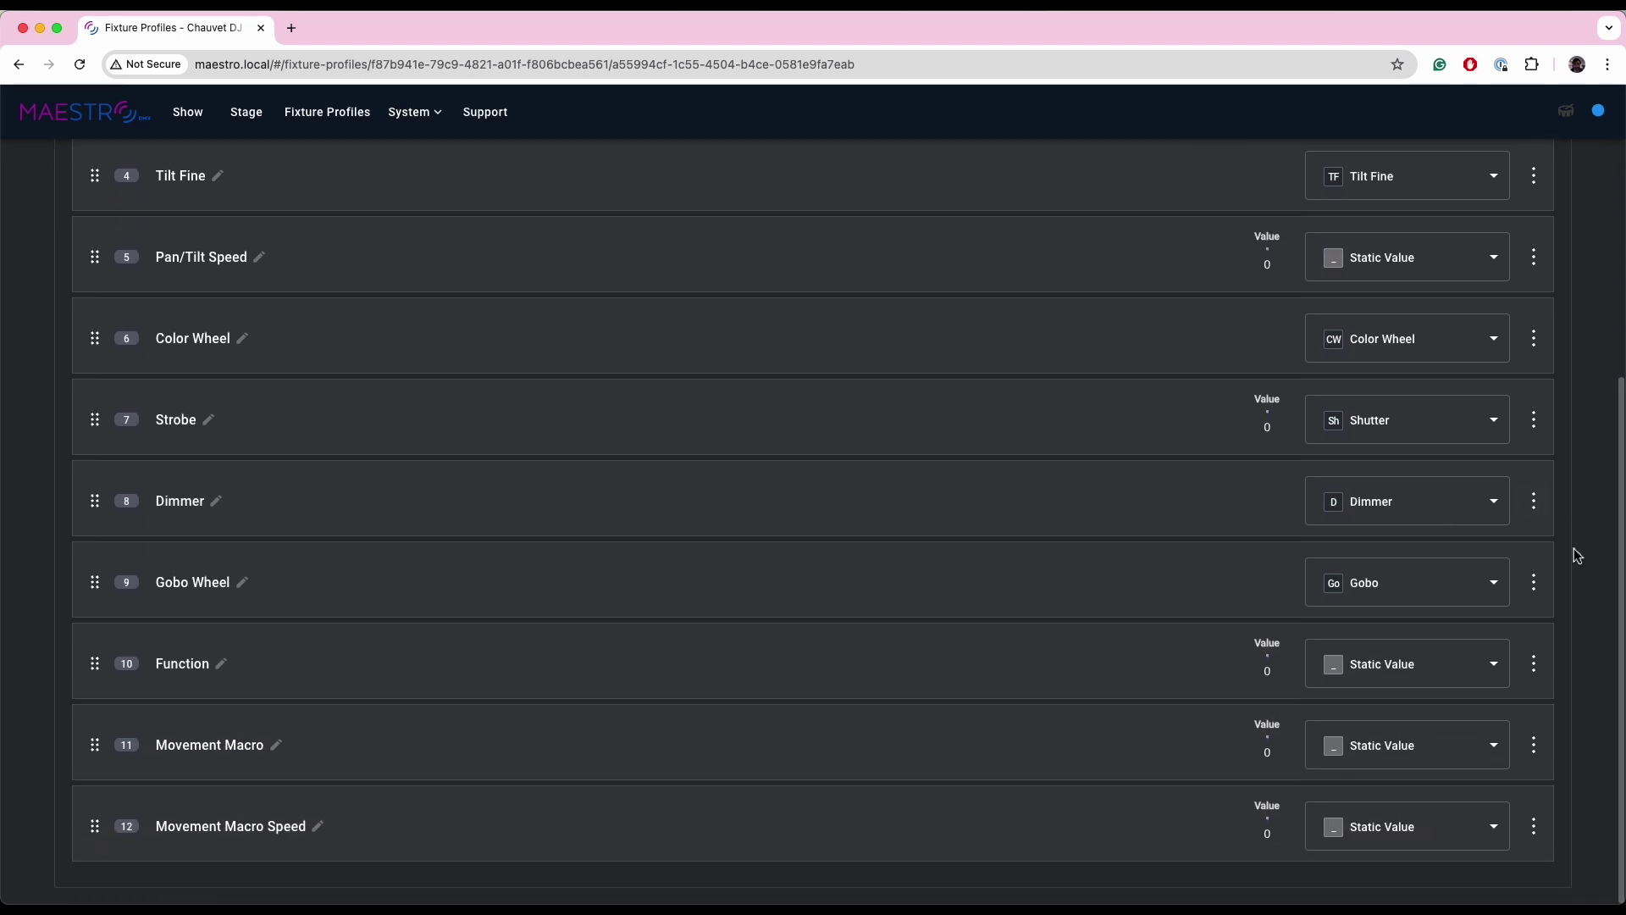
Open the Gobo Wheel channel of the saved profile, check which gobo steps are enabled and close it without changes.
click(1535, 582)
click(1459, 623)
scroll(906, 673, down, 3)
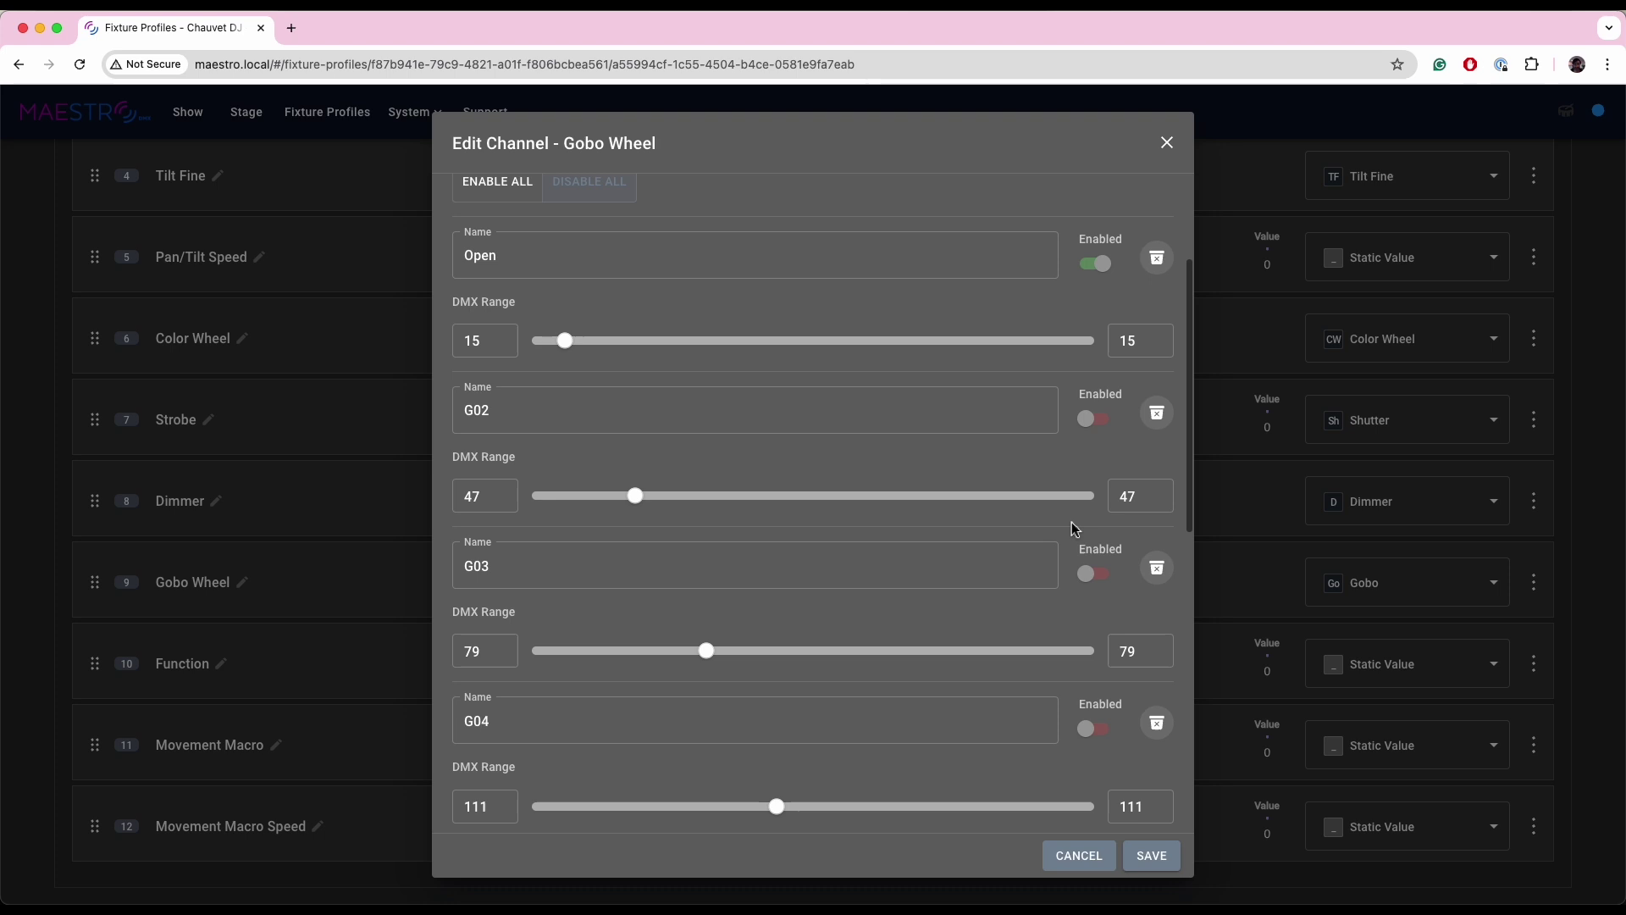
click(1168, 143)
click(1007, 546)
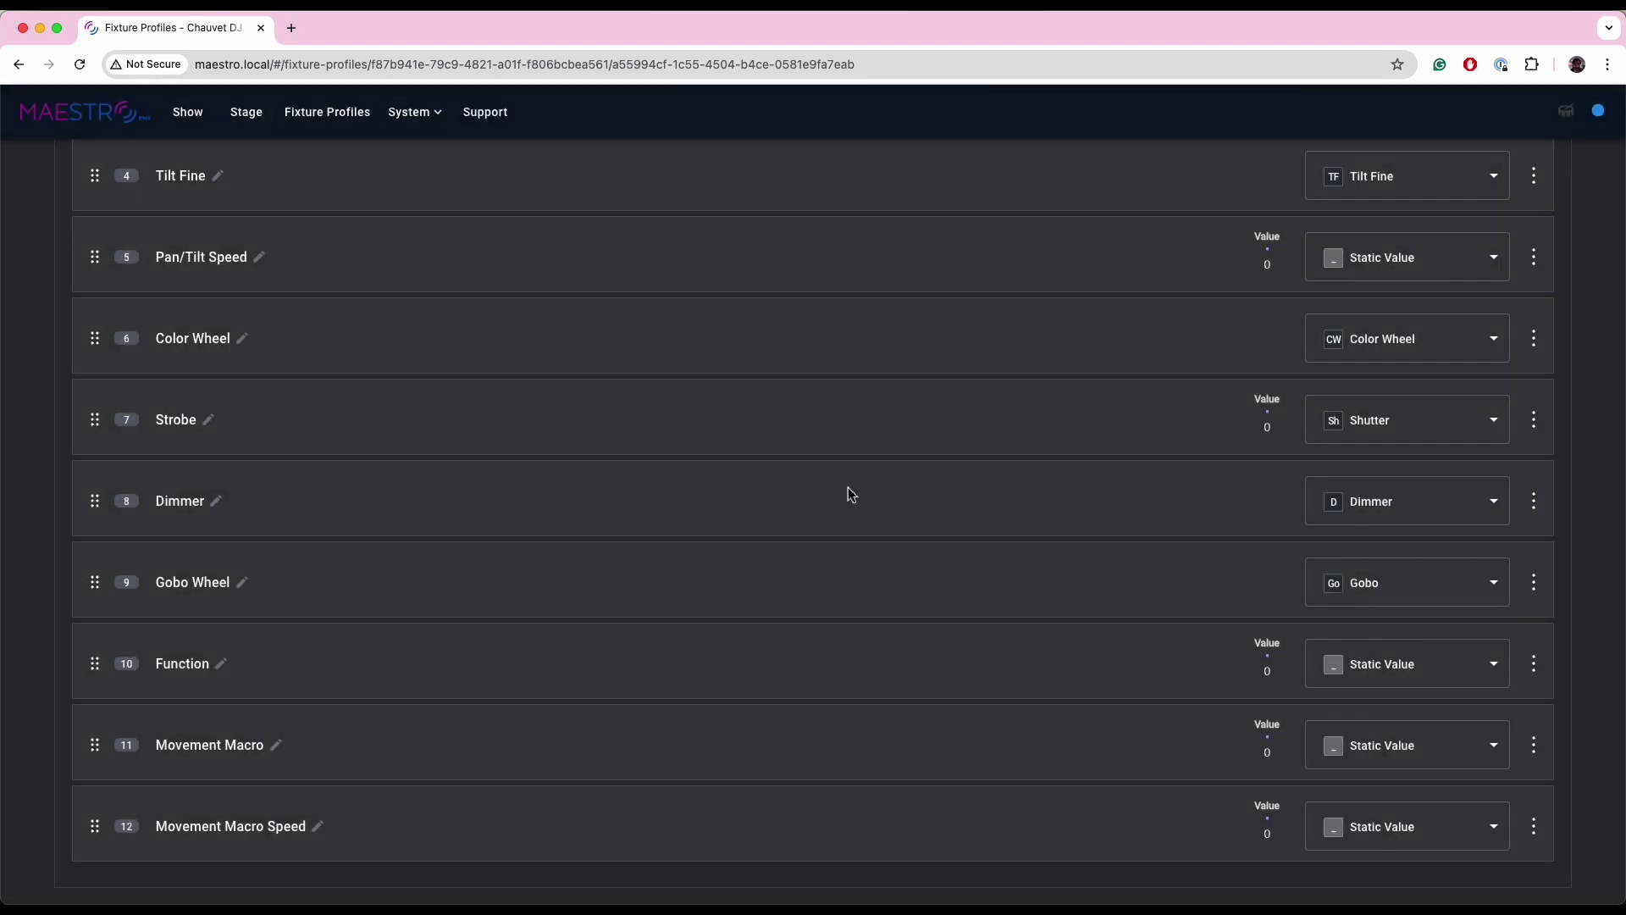
scroll(852, 494, up, 10)
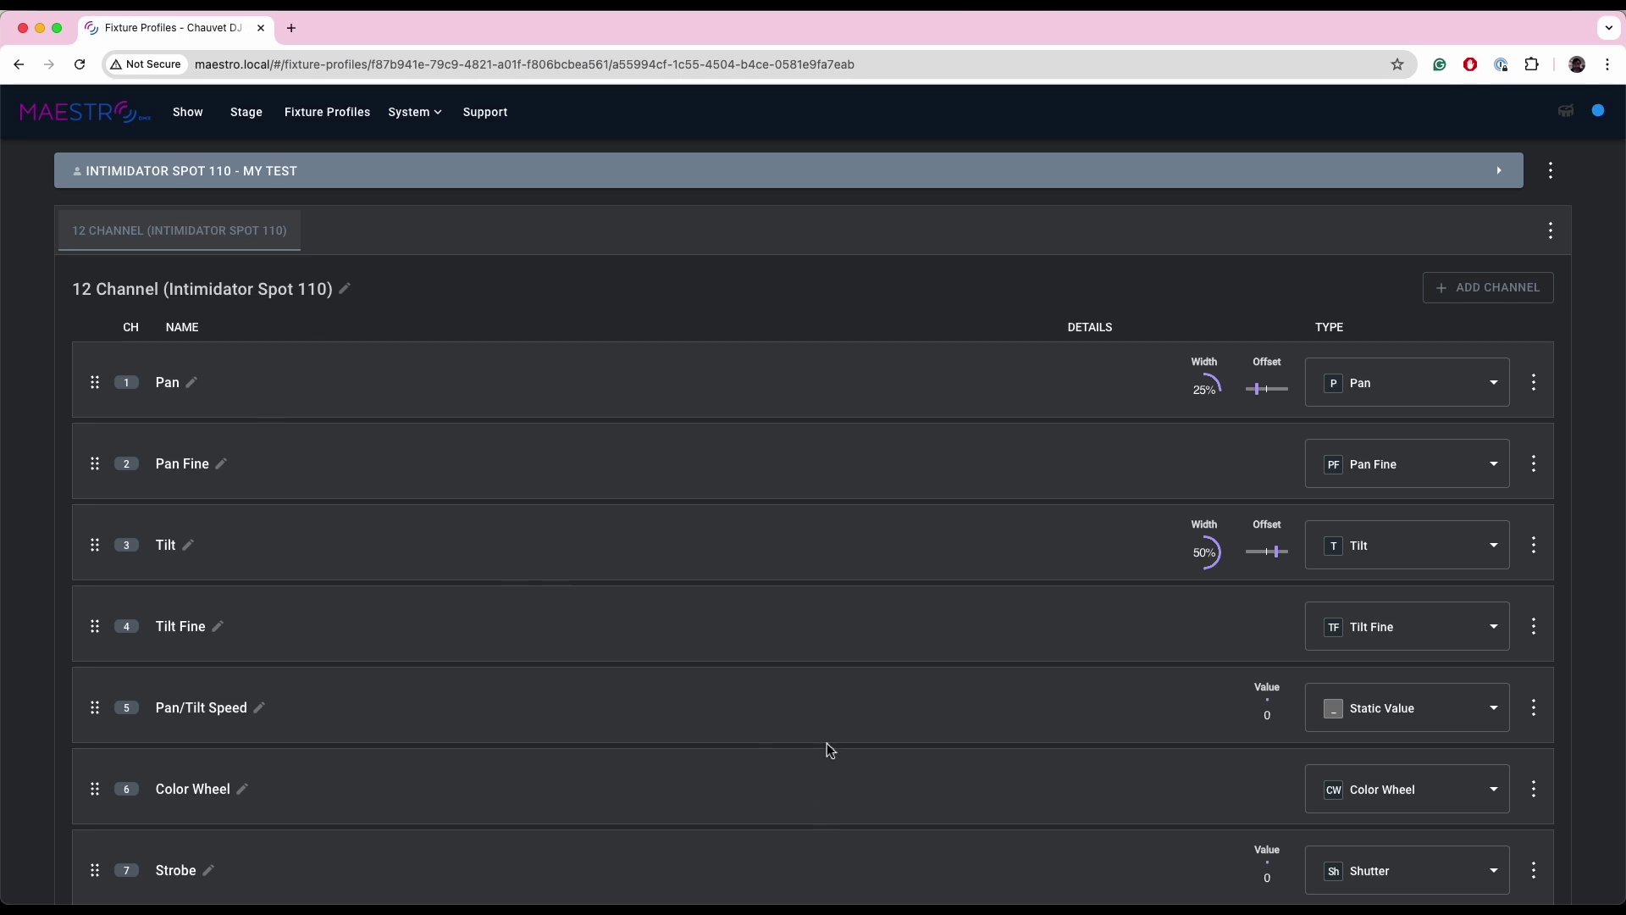
Change channel 6 of the profile from Color Wheel to the Zoom type and rename it "Zoom".
scroll(827, 744, down, 2)
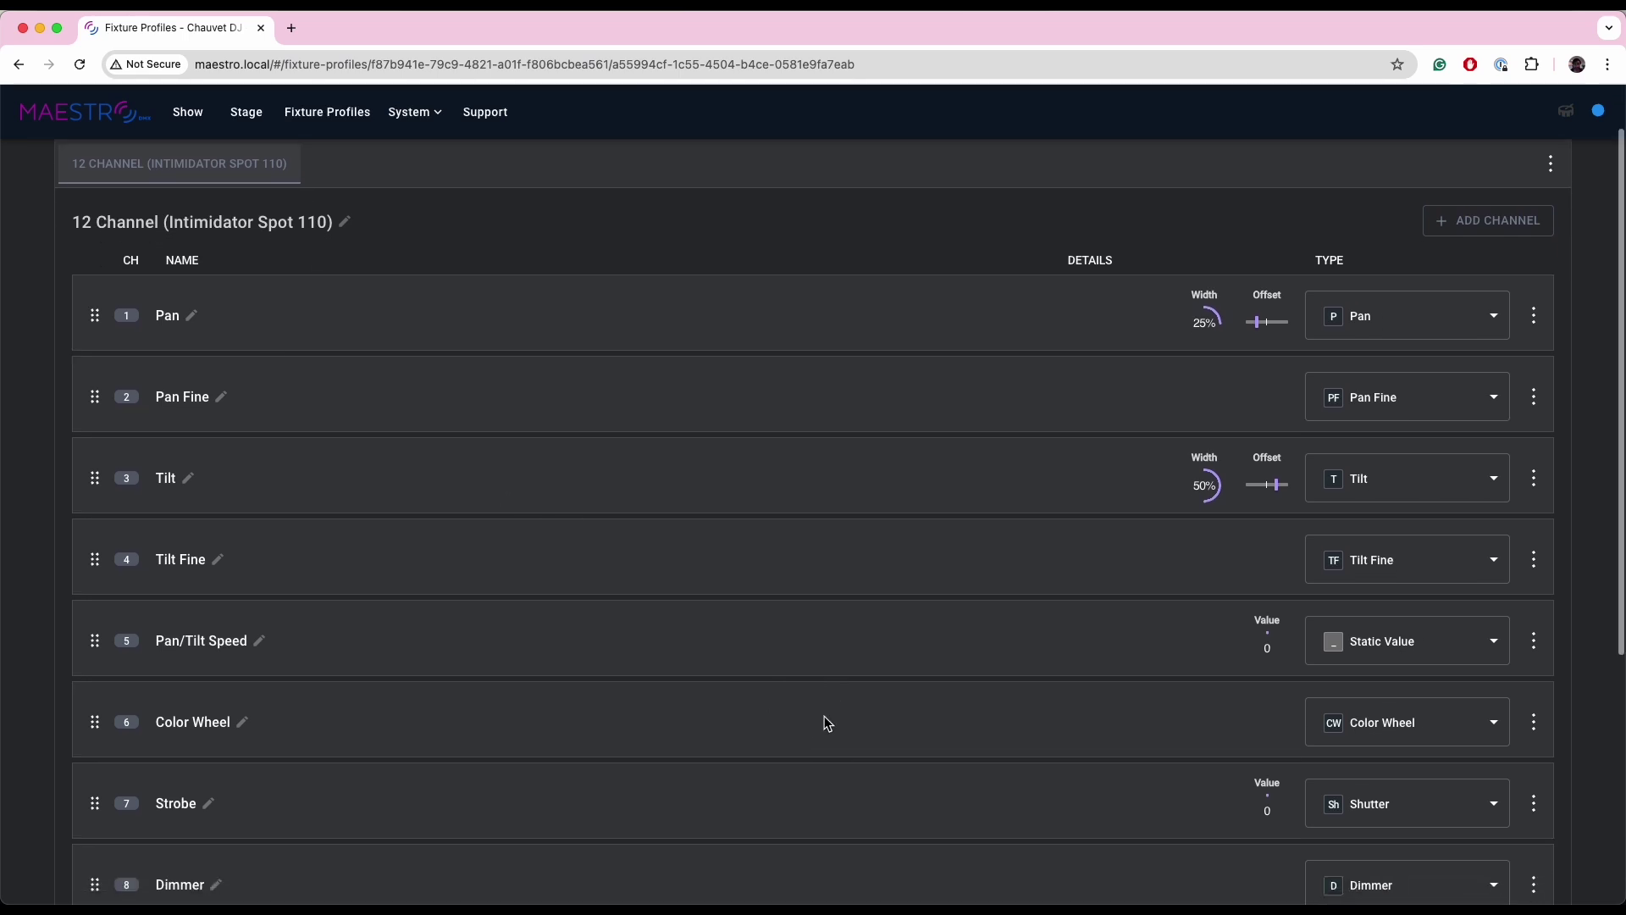
scroll(825, 716, down, 1)
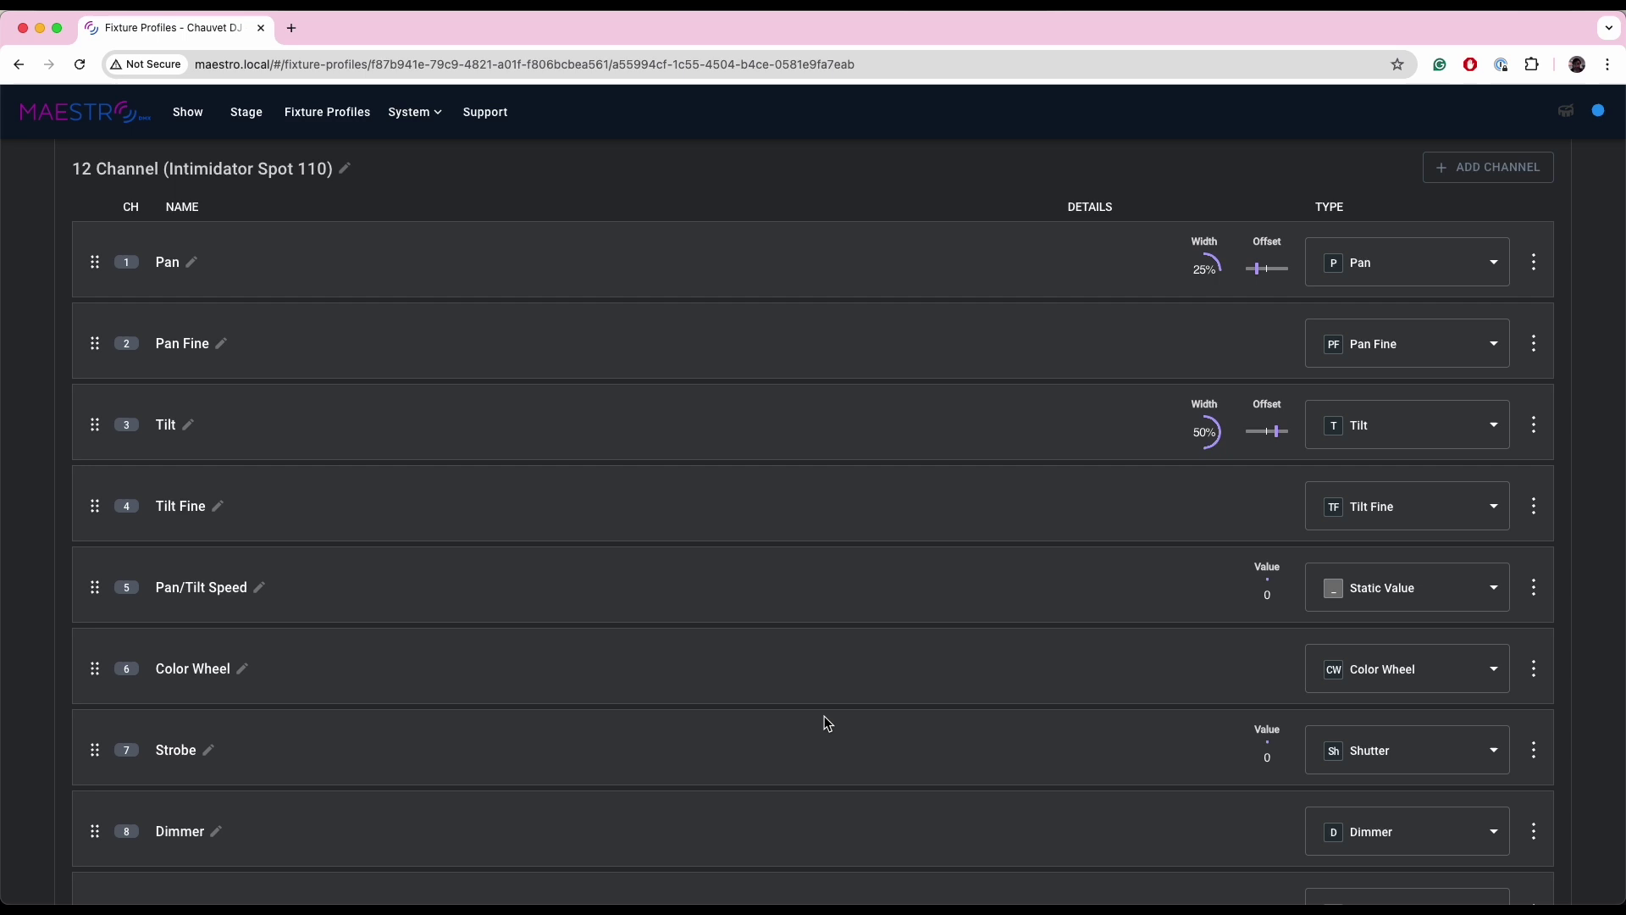
scroll(825, 717, down, 2)
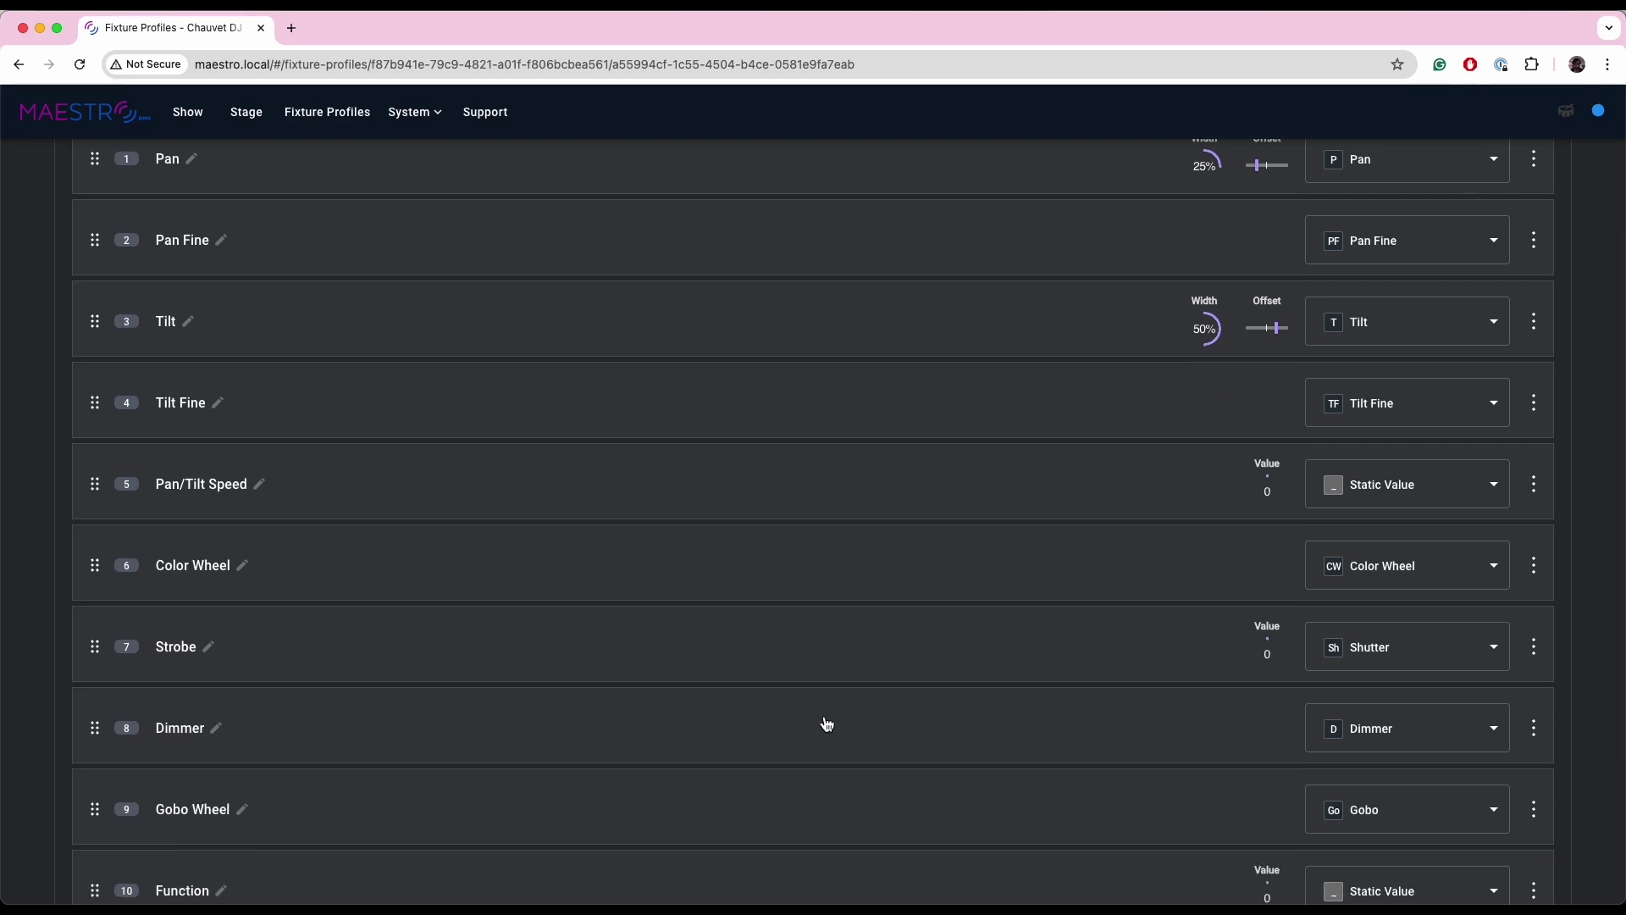
click(1339, 569)
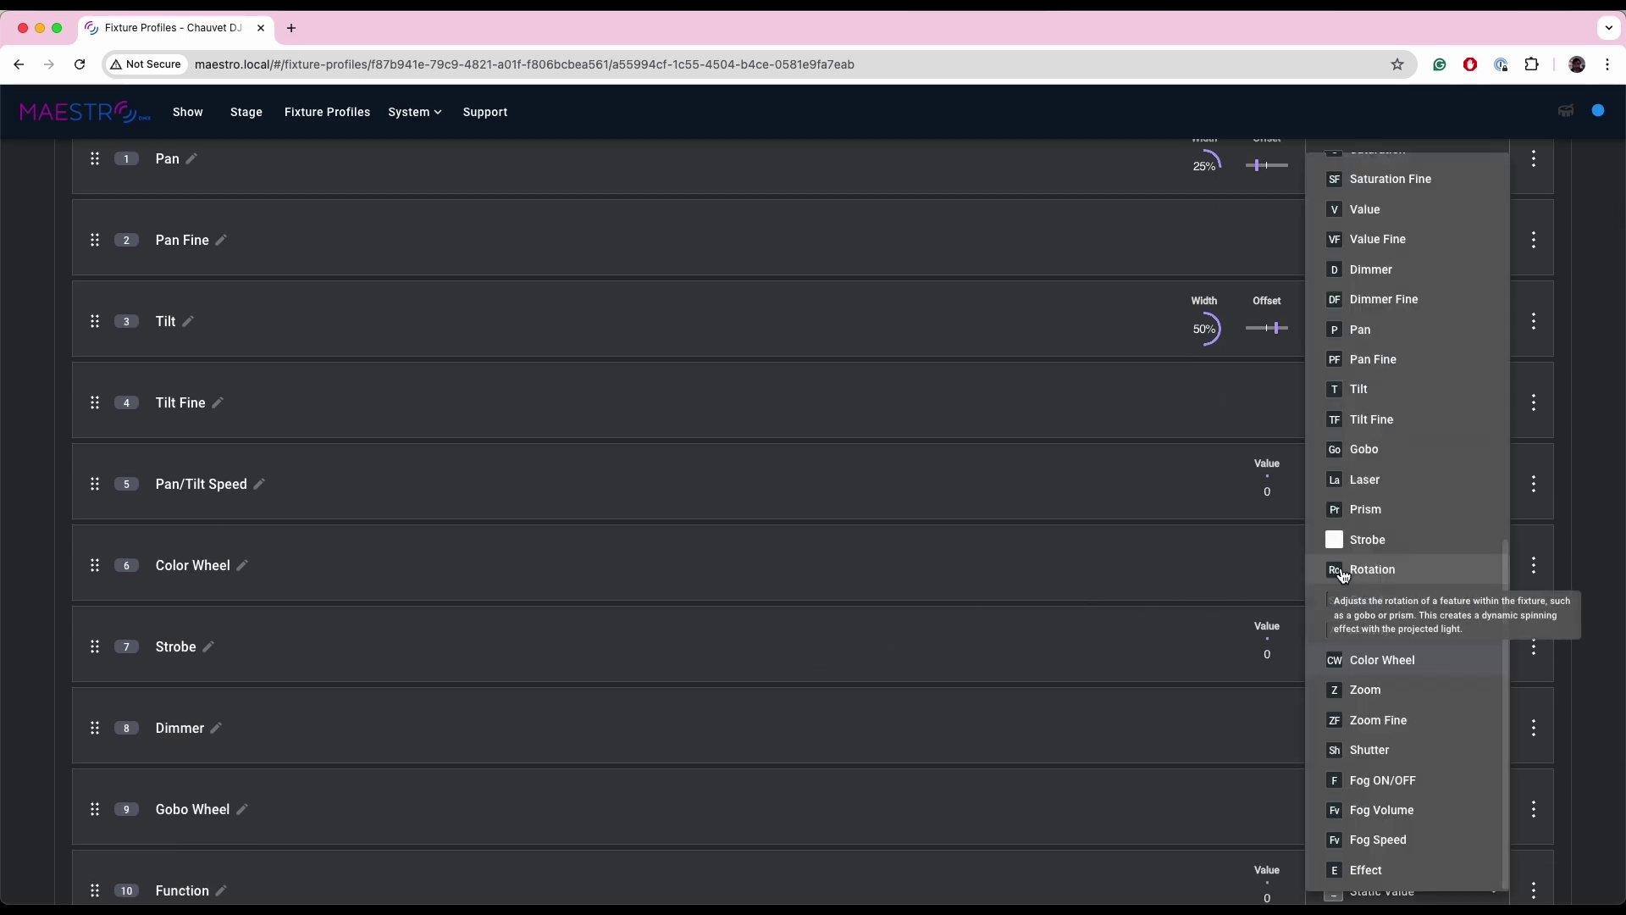
click(1352, 688)
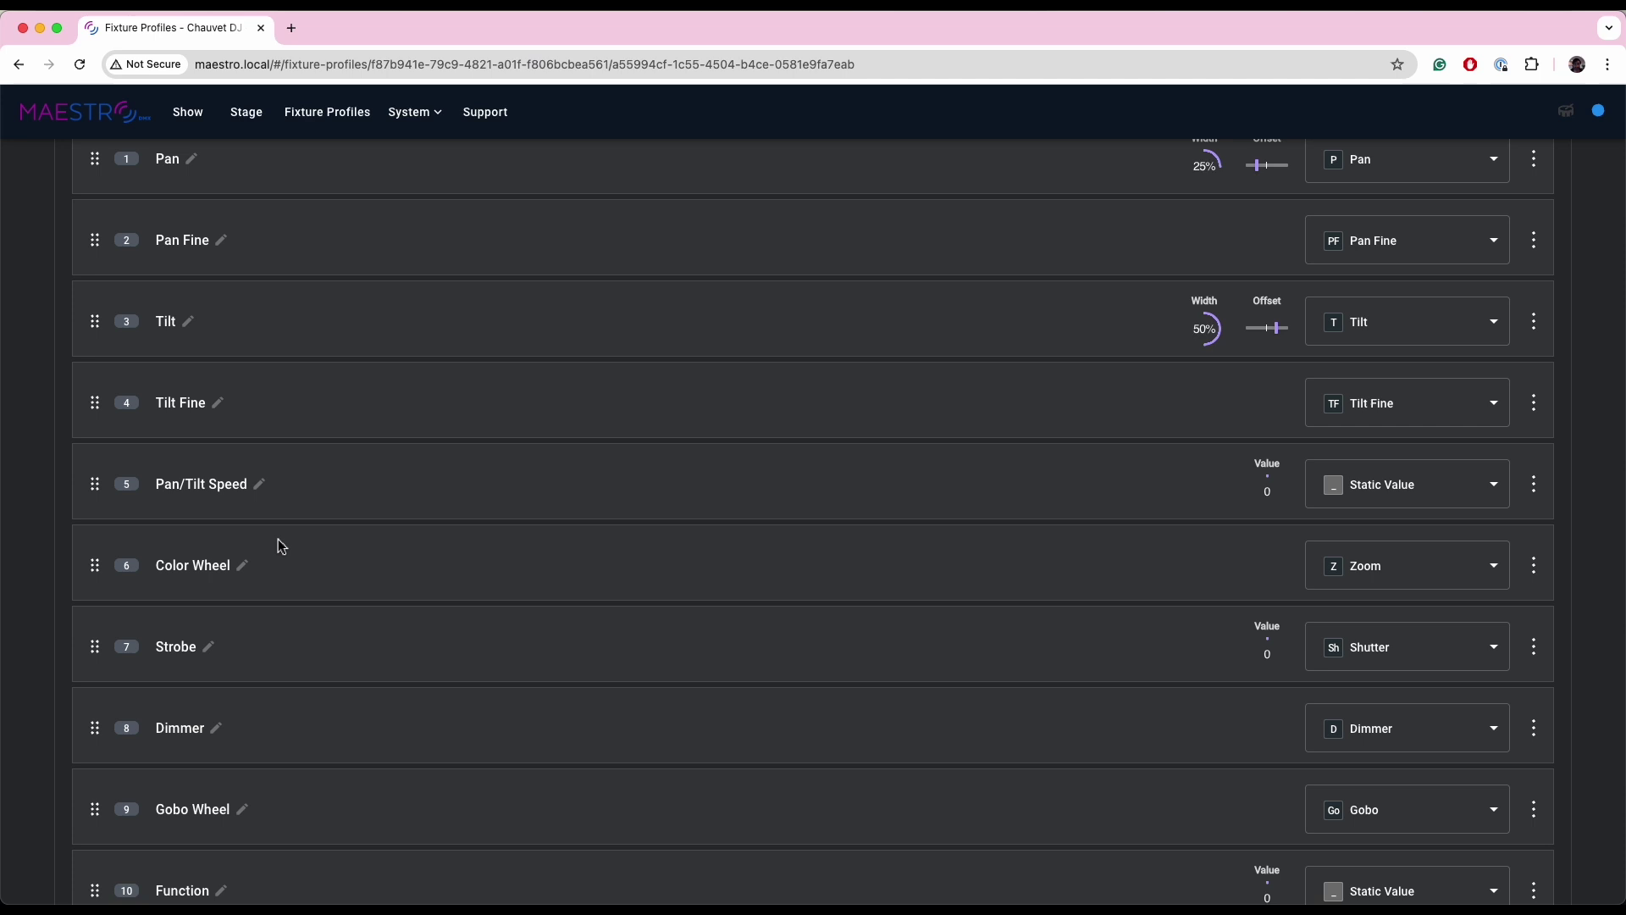
click(243, 565)
drag(254, 563, 7, 563)
text(Zoom)
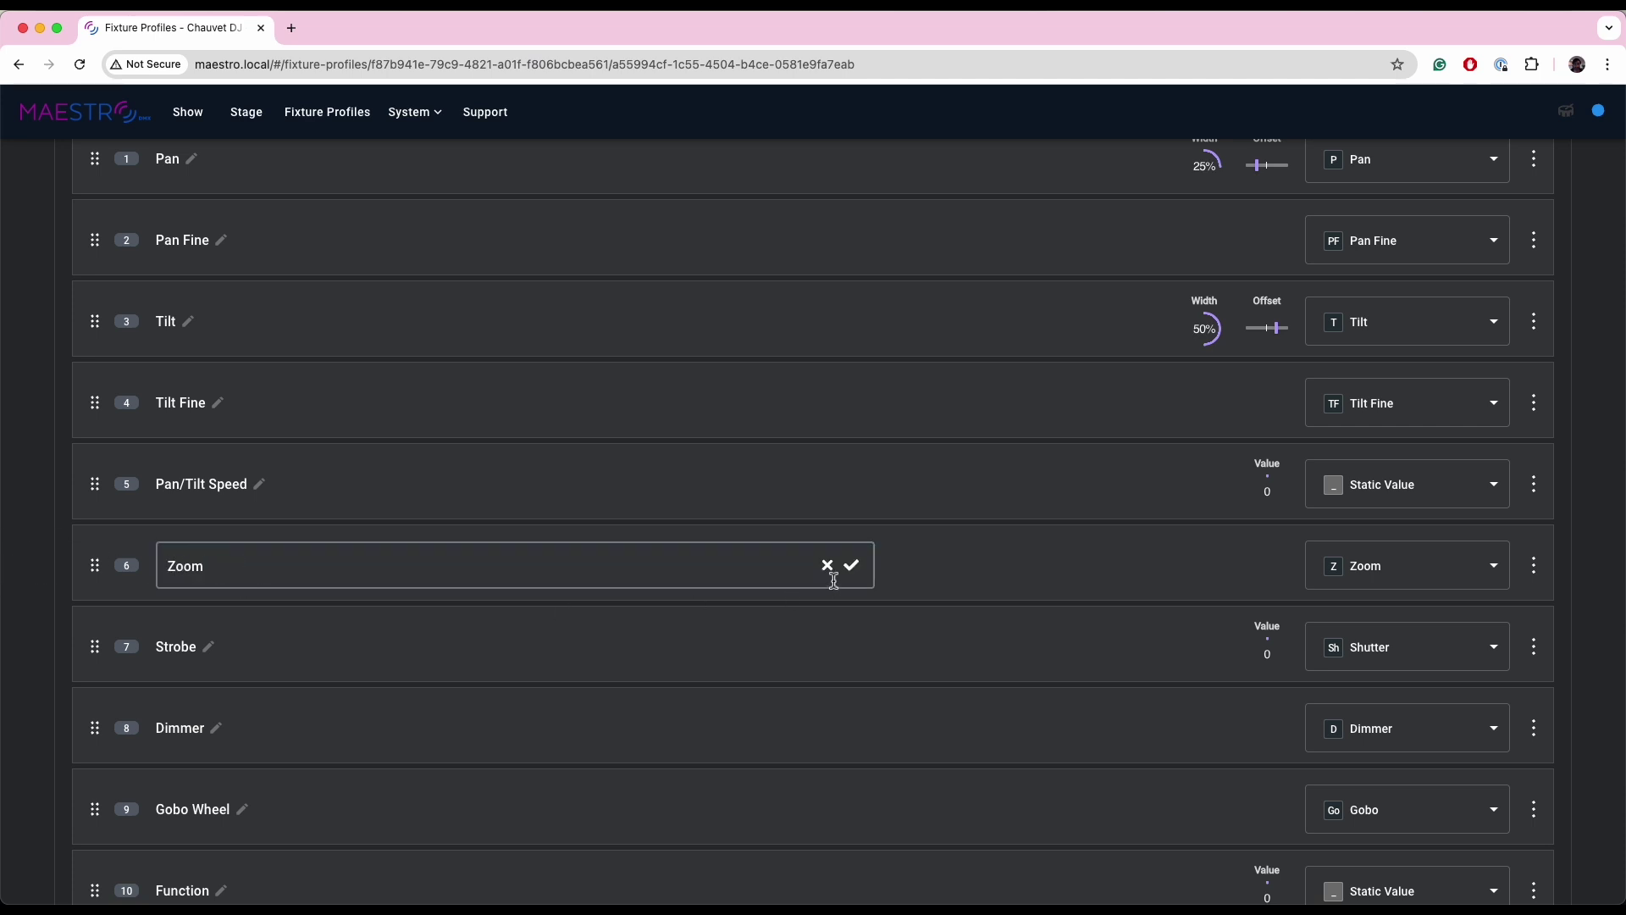
click(852, 578)
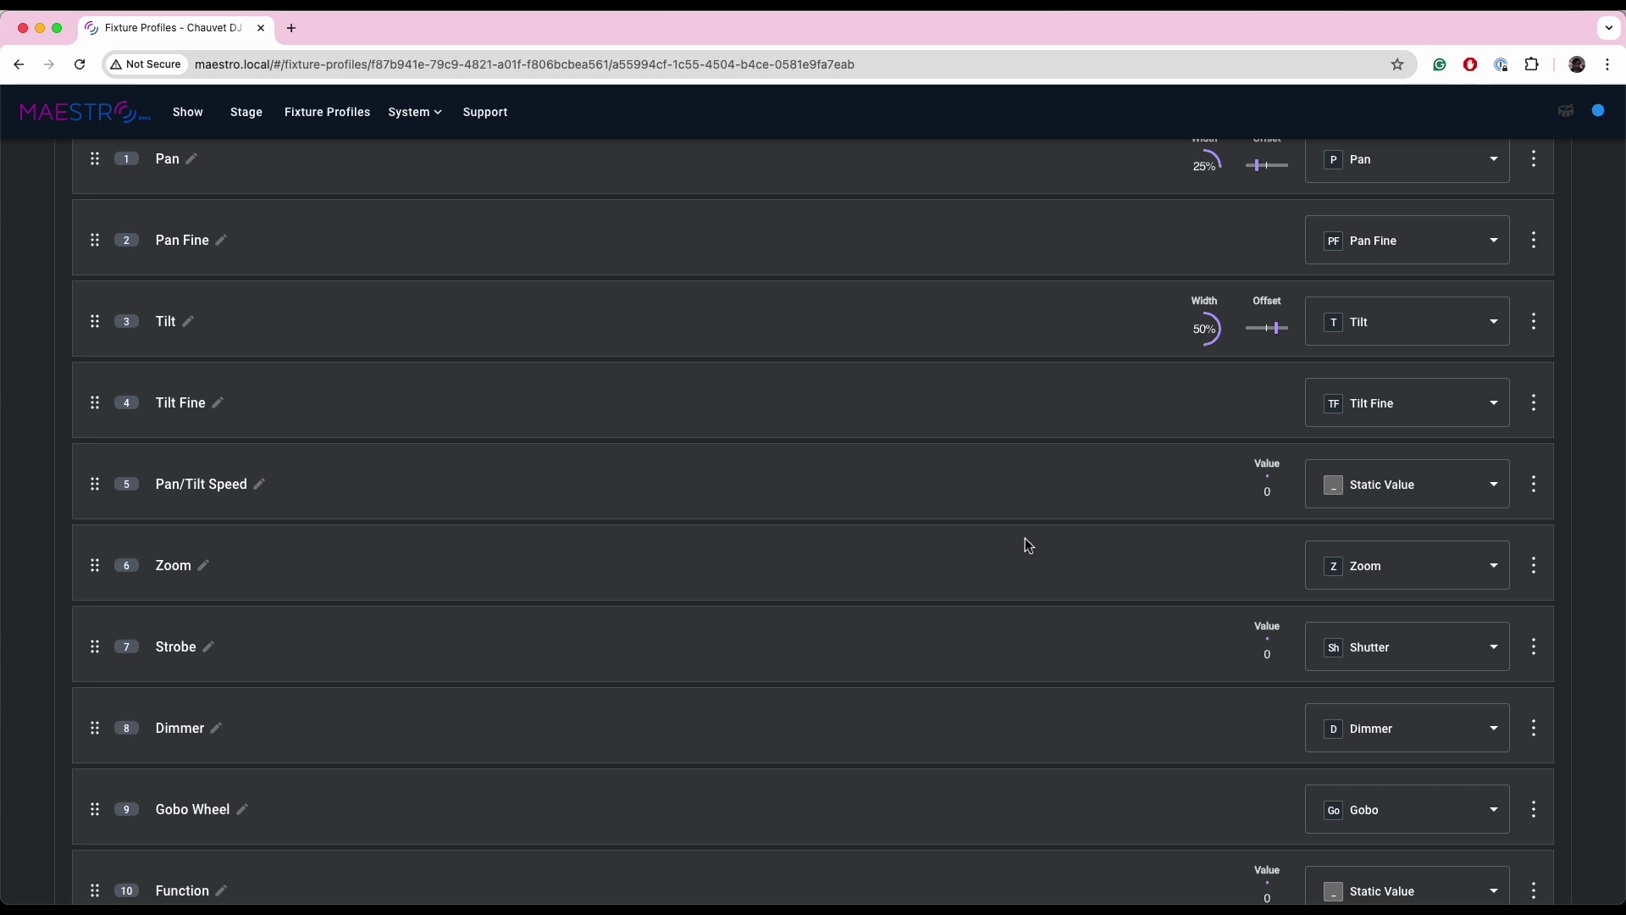
Set the Strobe channel's shutter value to 255 and save the channel.
click(1534, 647)
click(1523, 683)
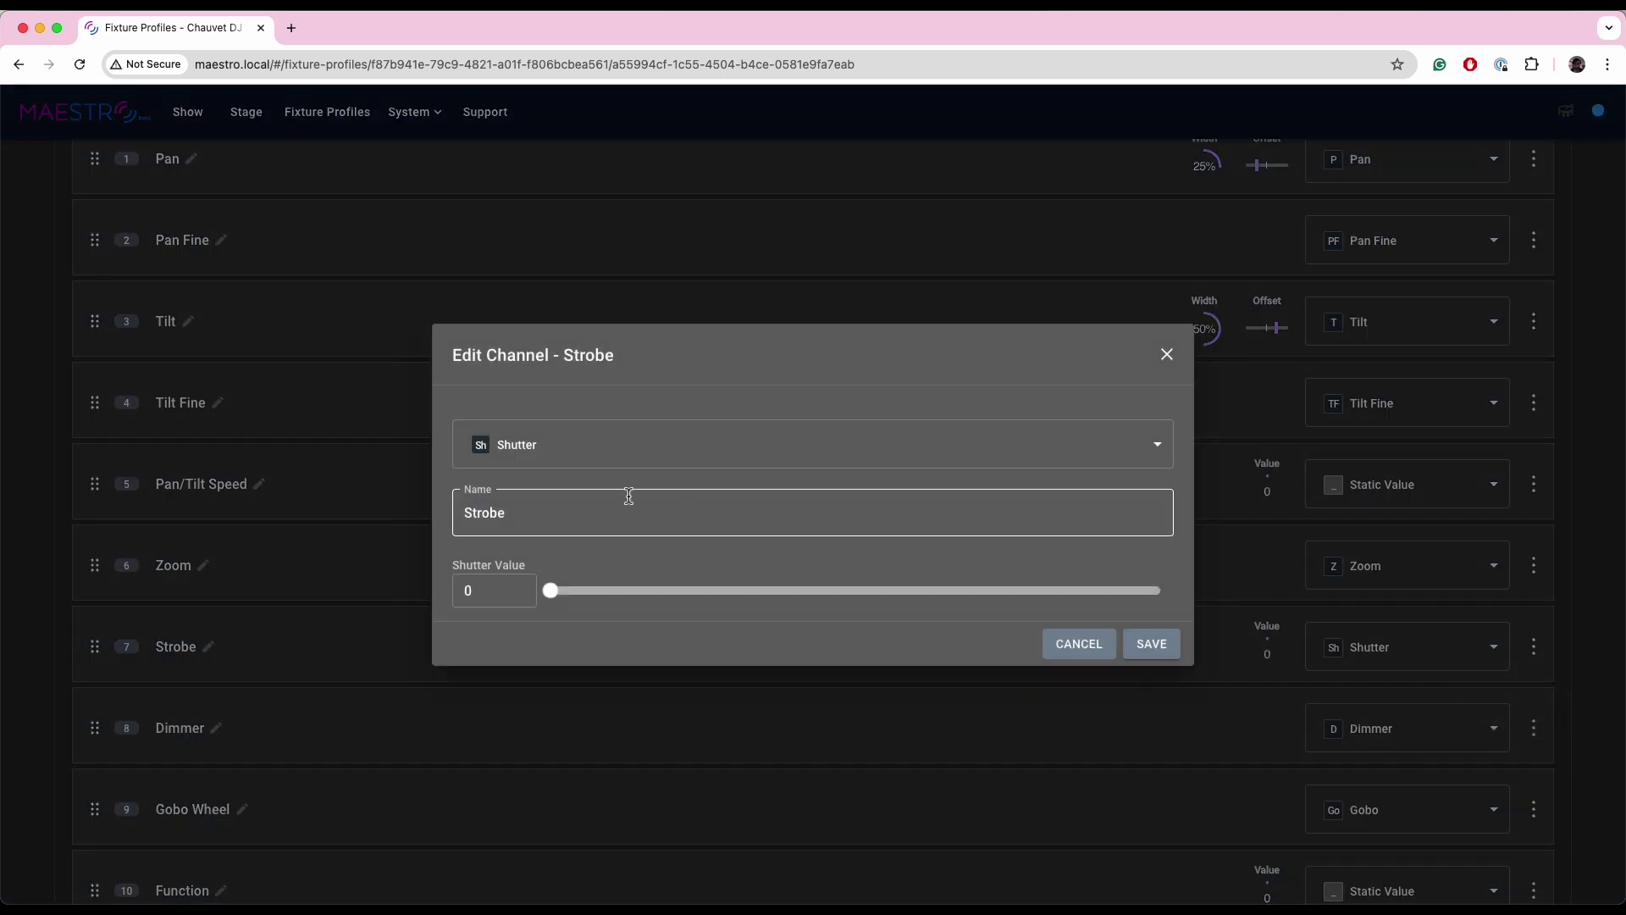
drag(551, 591, 1209, 562)
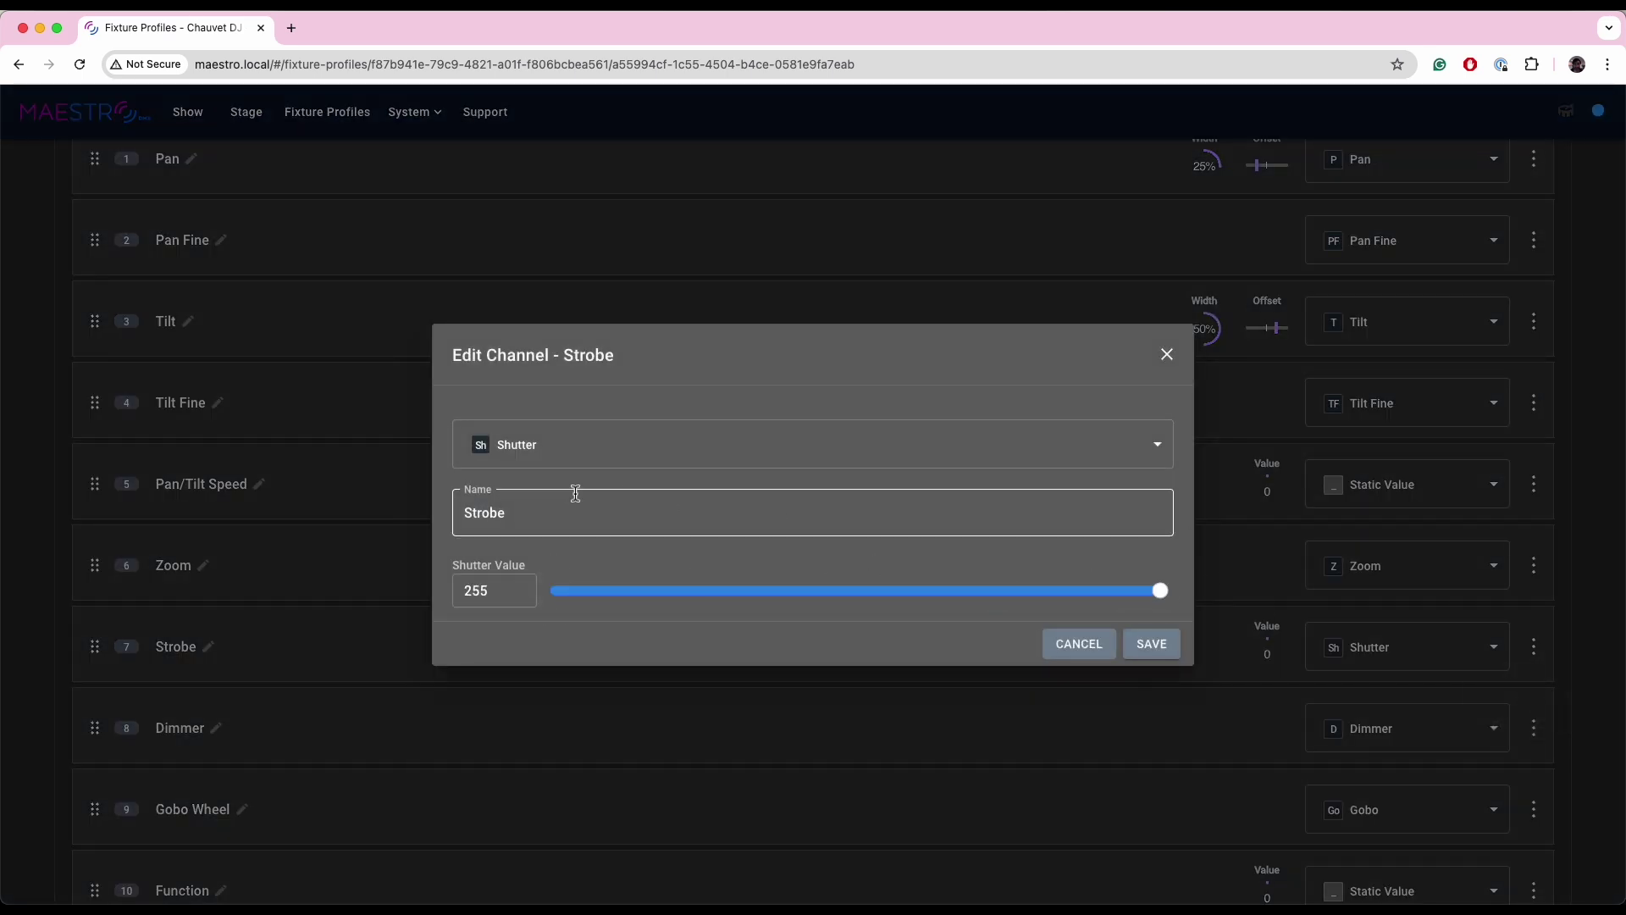
click(1165, 645)
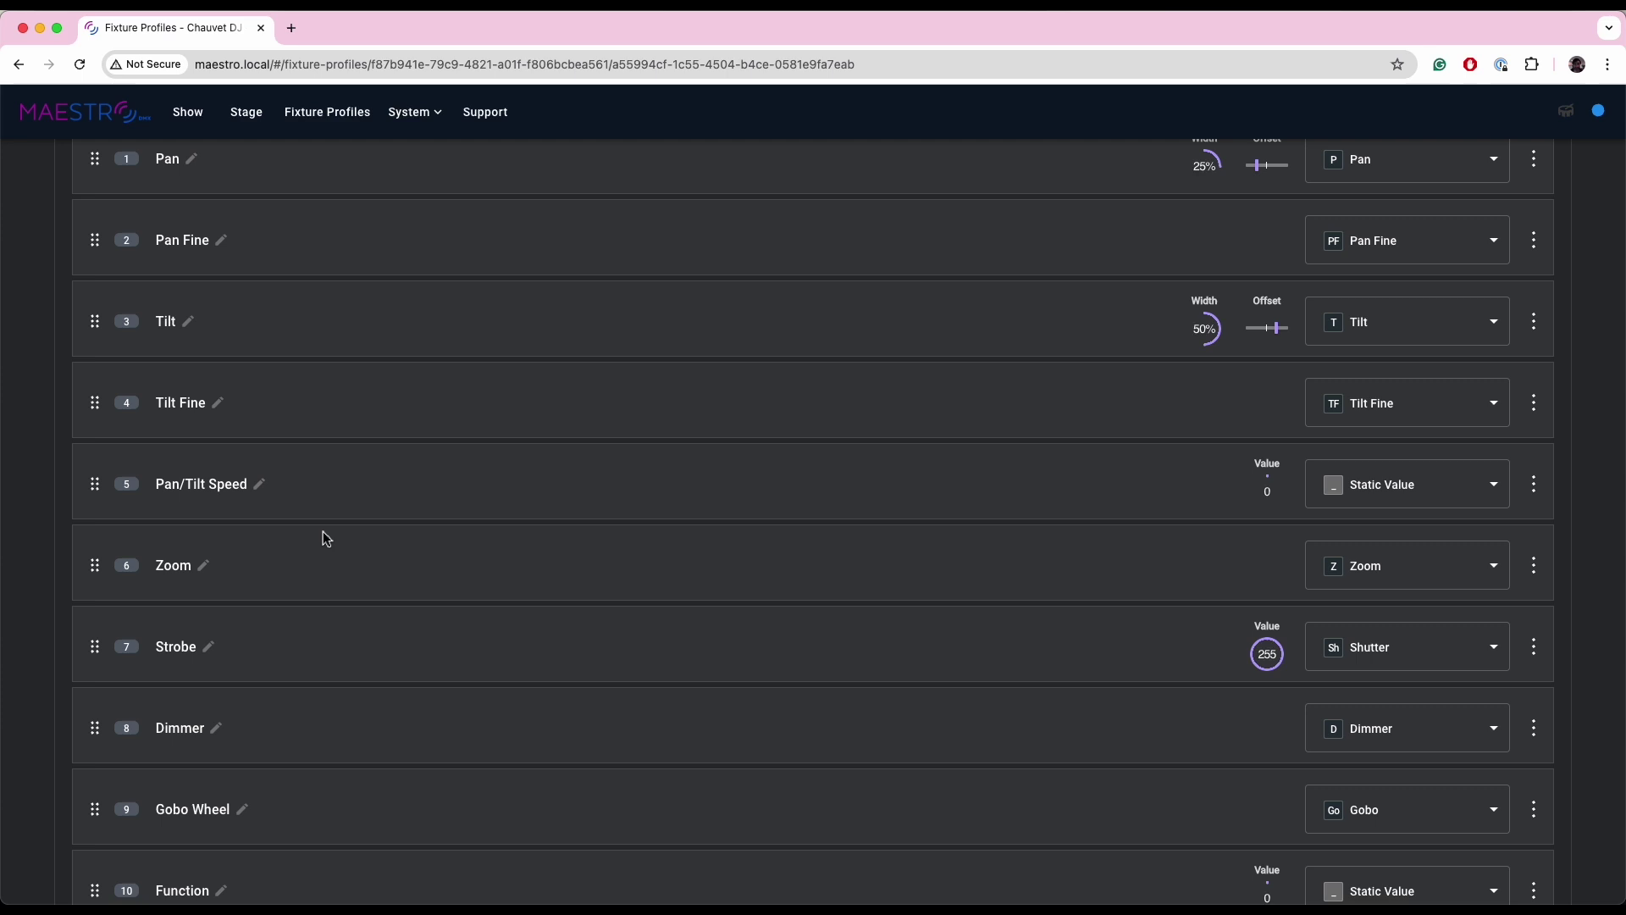
Replace the Mover stage's Intimidator Spot 110 with the profile mode "Intimidator Spot 110 - my test - 12 Channel (Intimidator Spot 110)".
scroll(323, 531, up, 5)
click(251, 112)
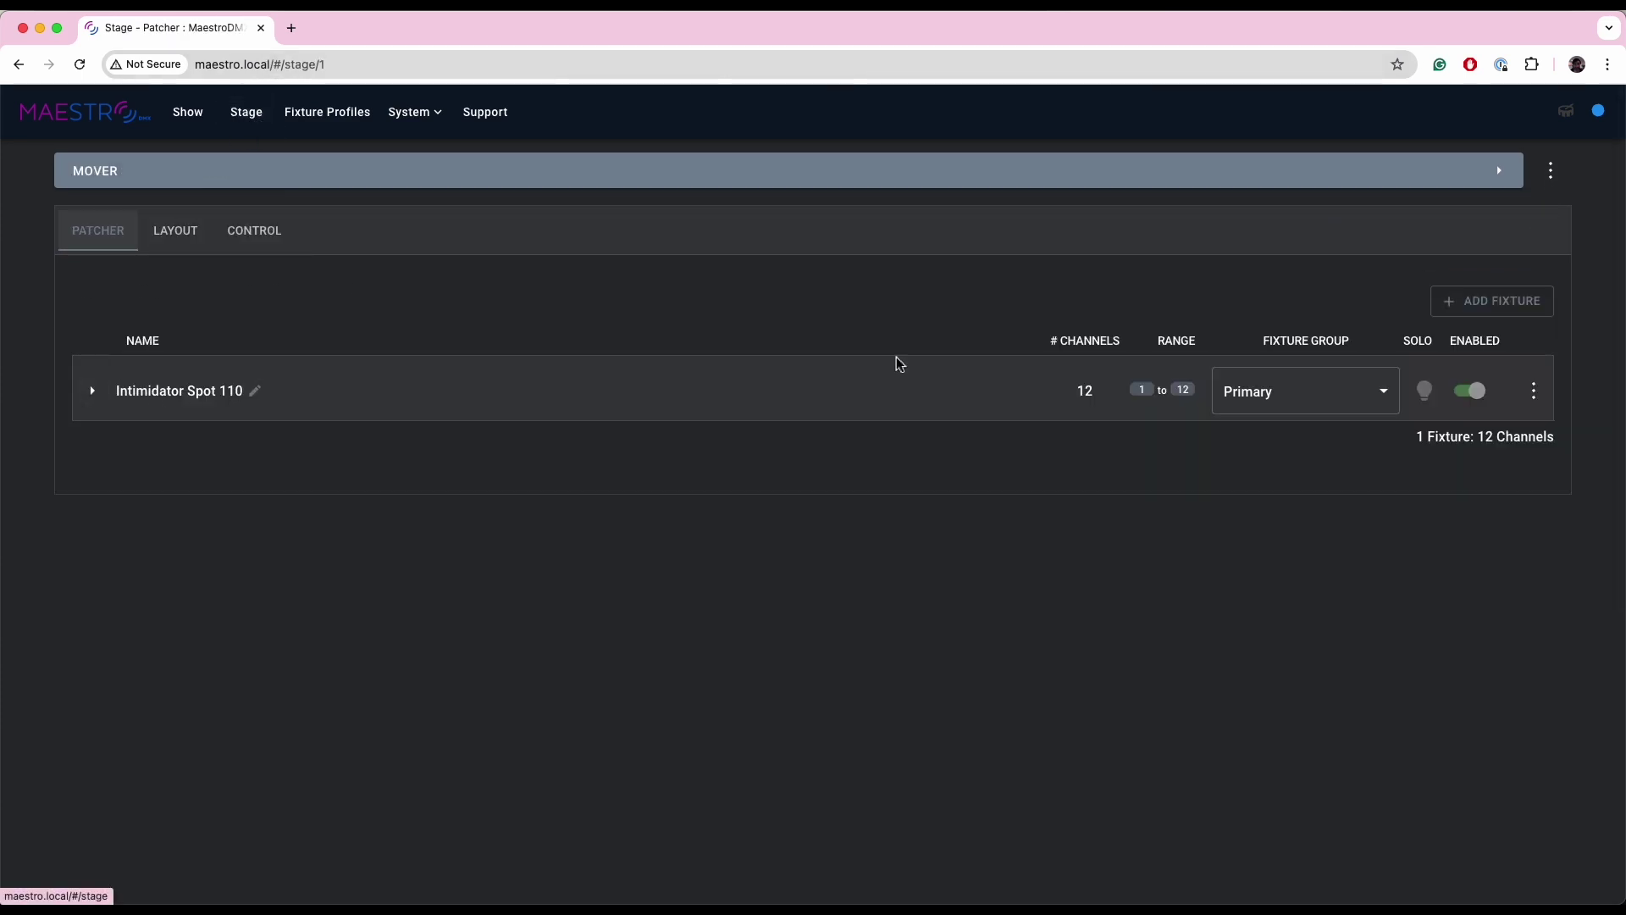
click(1535, 395)
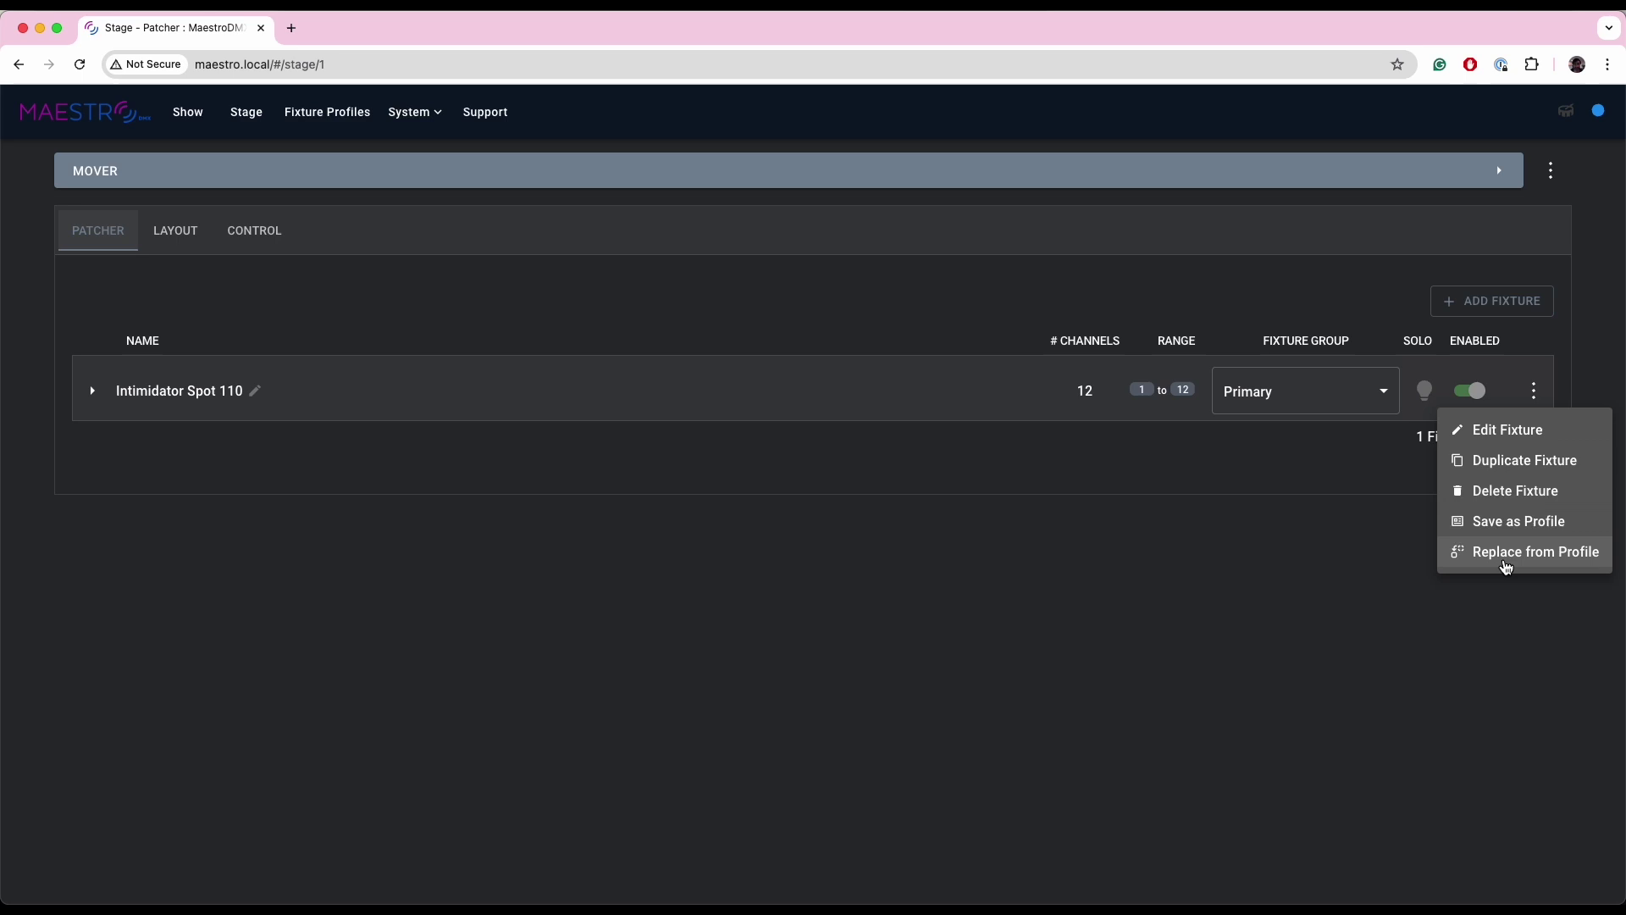
click(1506, 565)
click(720, 522)
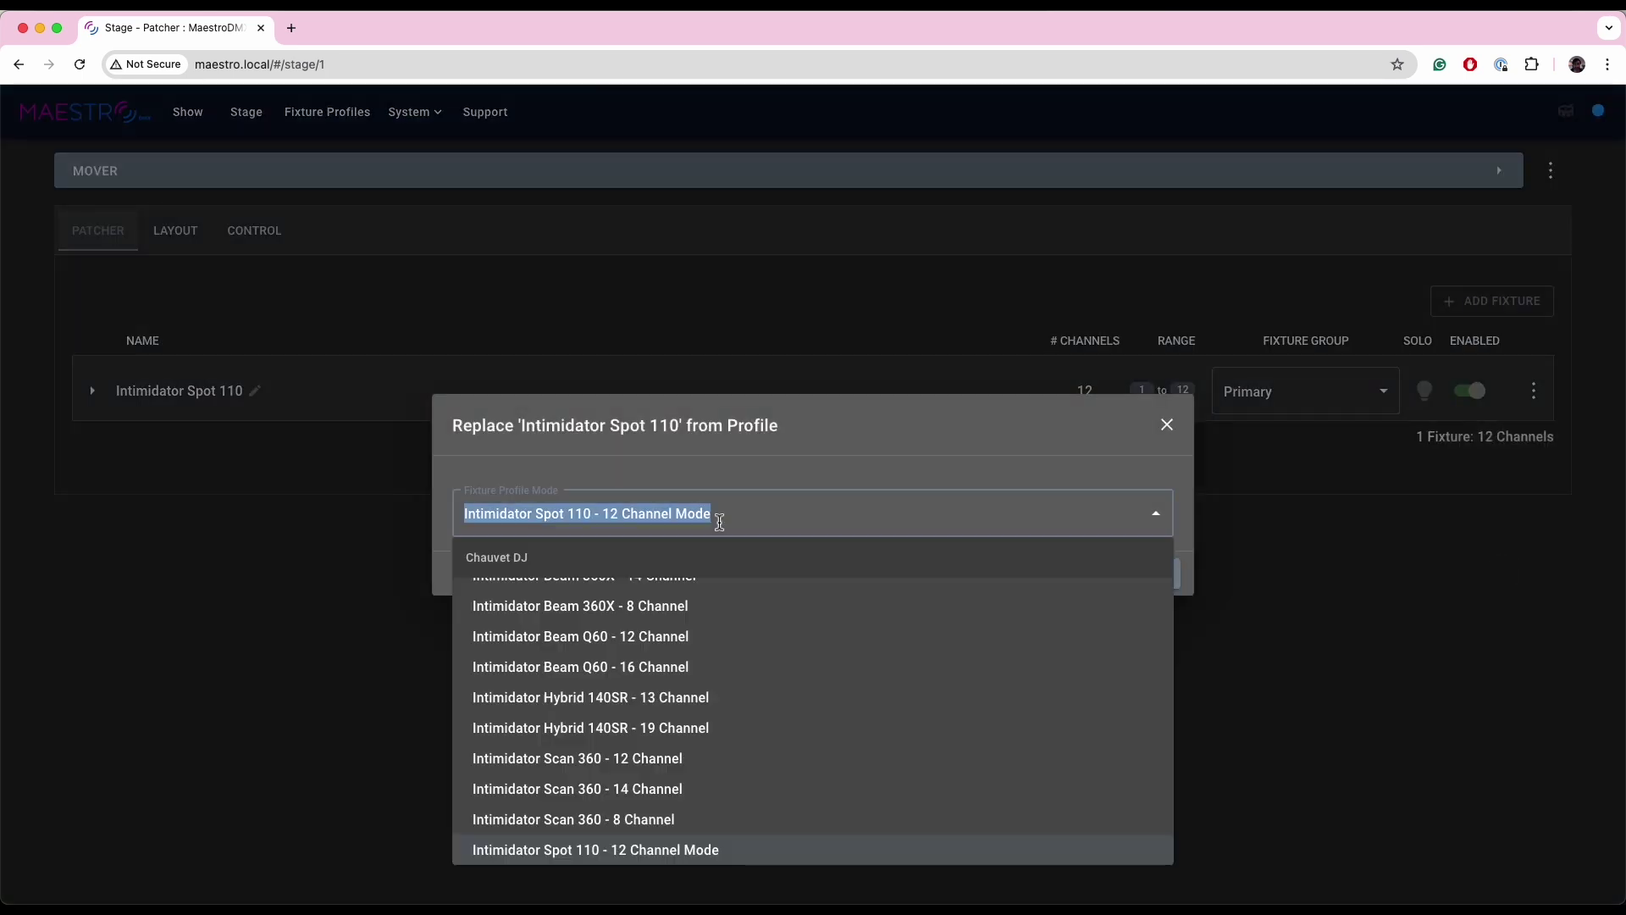
text(110)
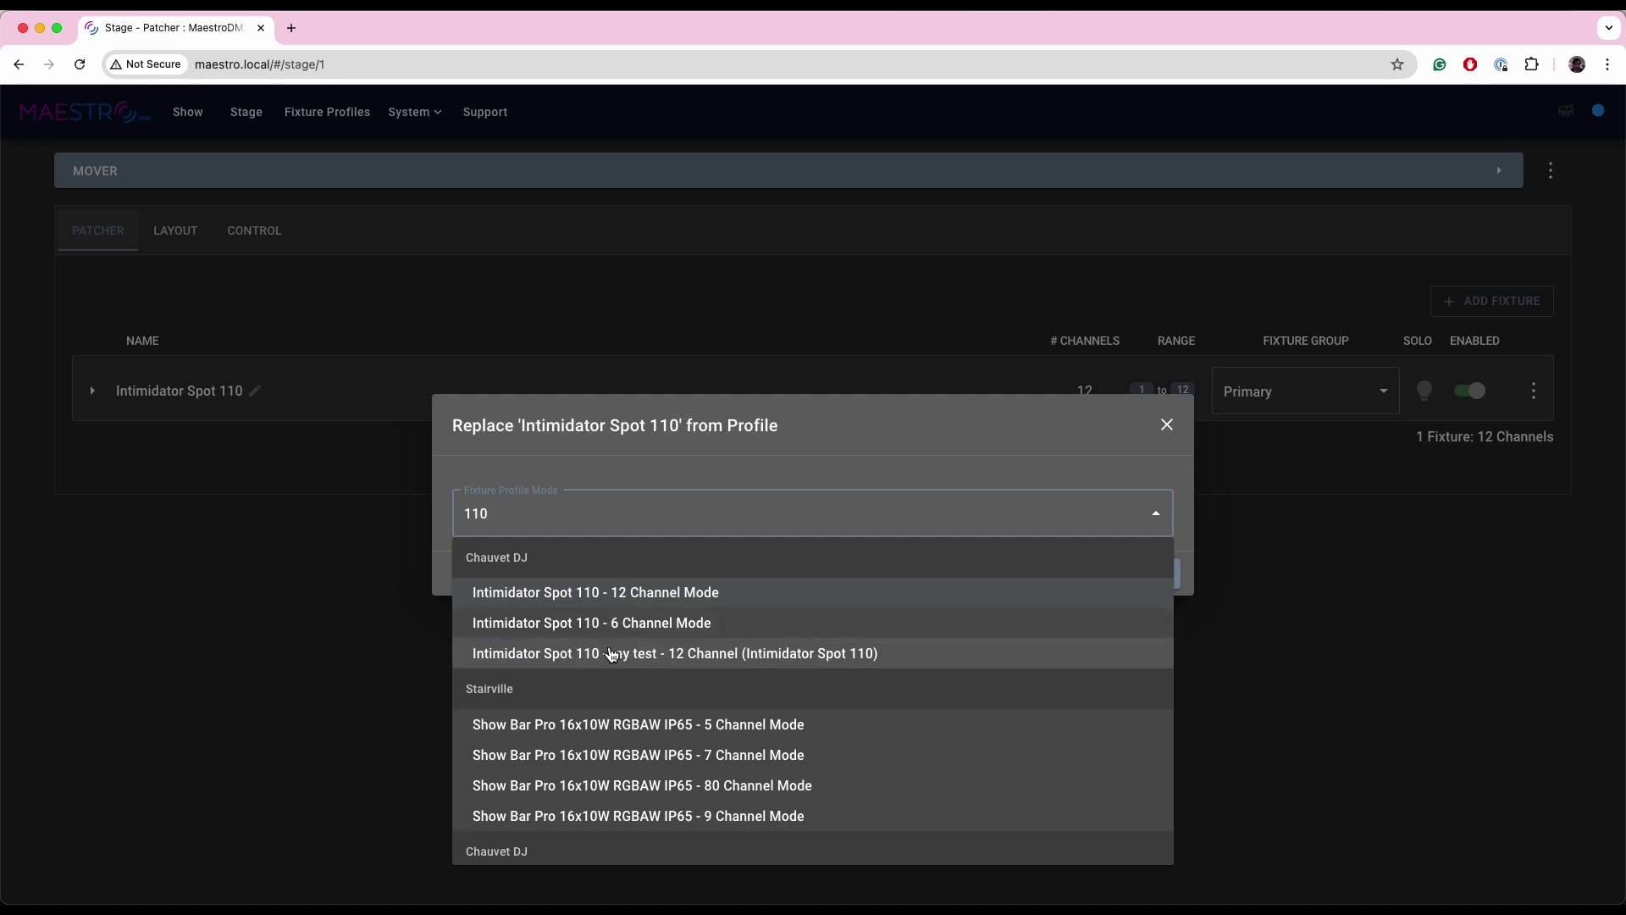
click(682, 654)
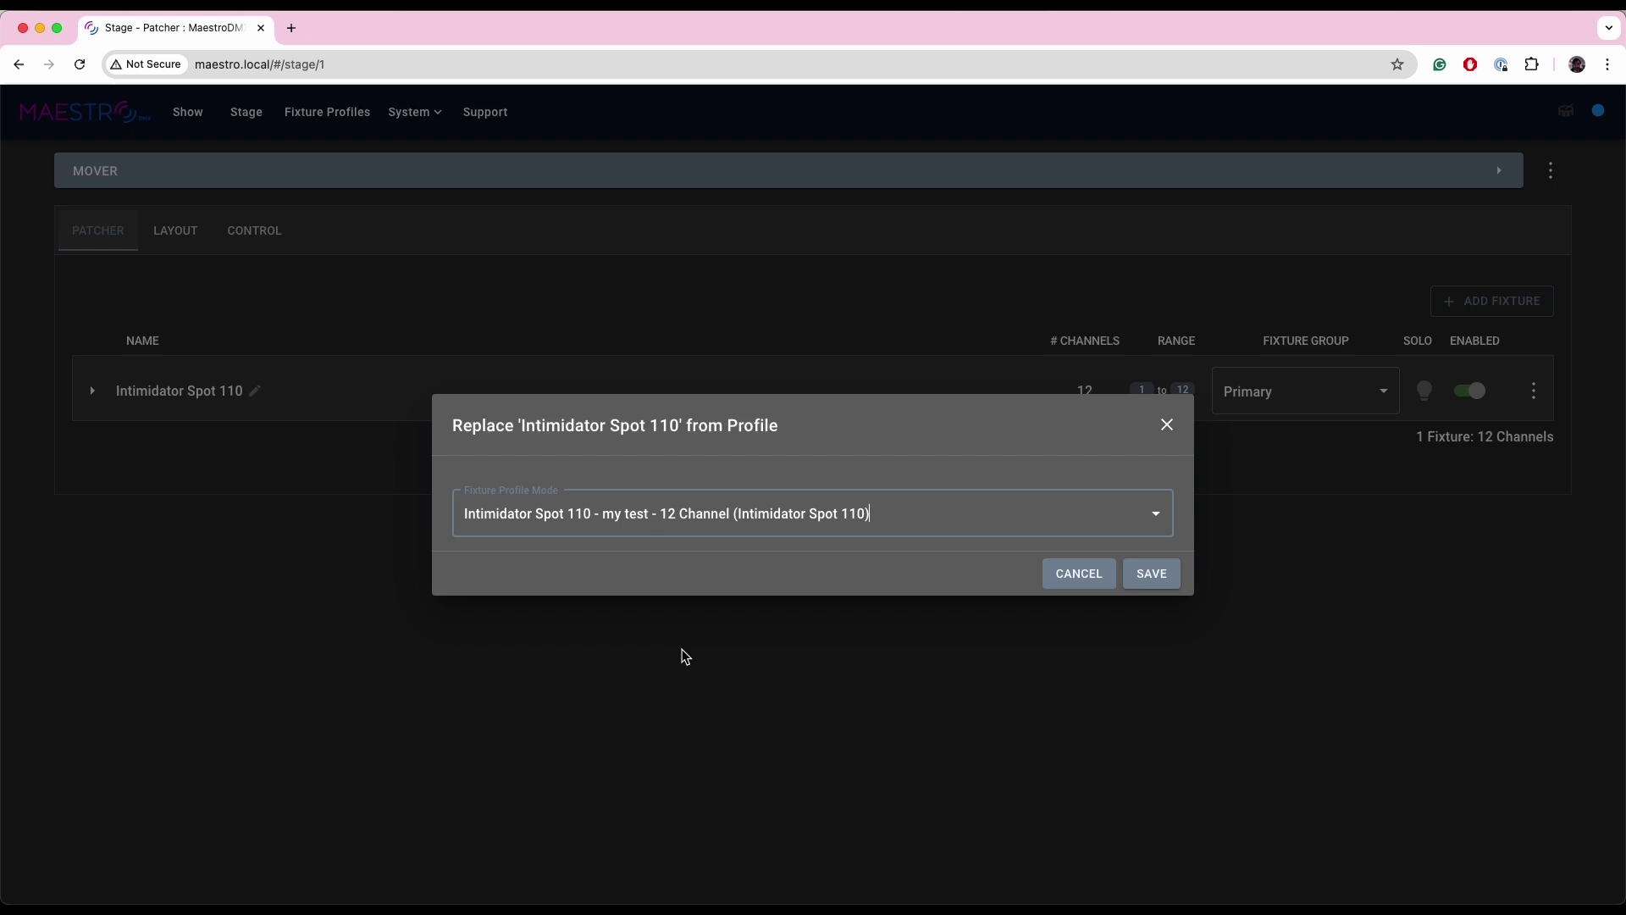
click(1151, 575)
Review the replaced fixture's channel types and values on the stage, then collapse its channel list.
scroll(635, 741, down, 3)
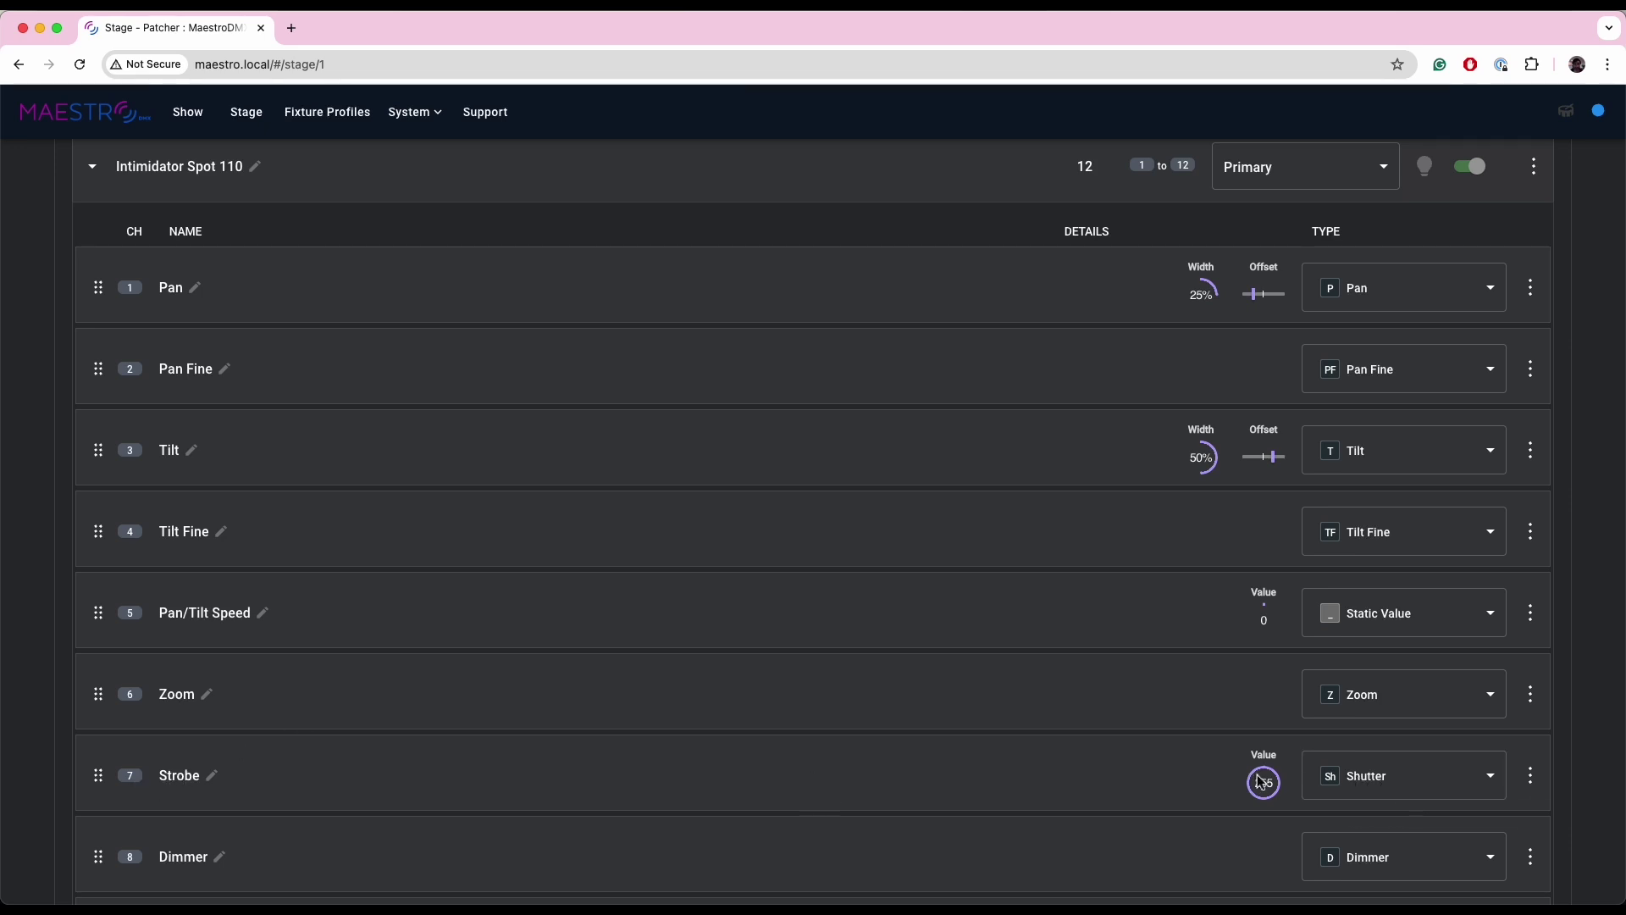
scroll(1239, 783, up, 3)
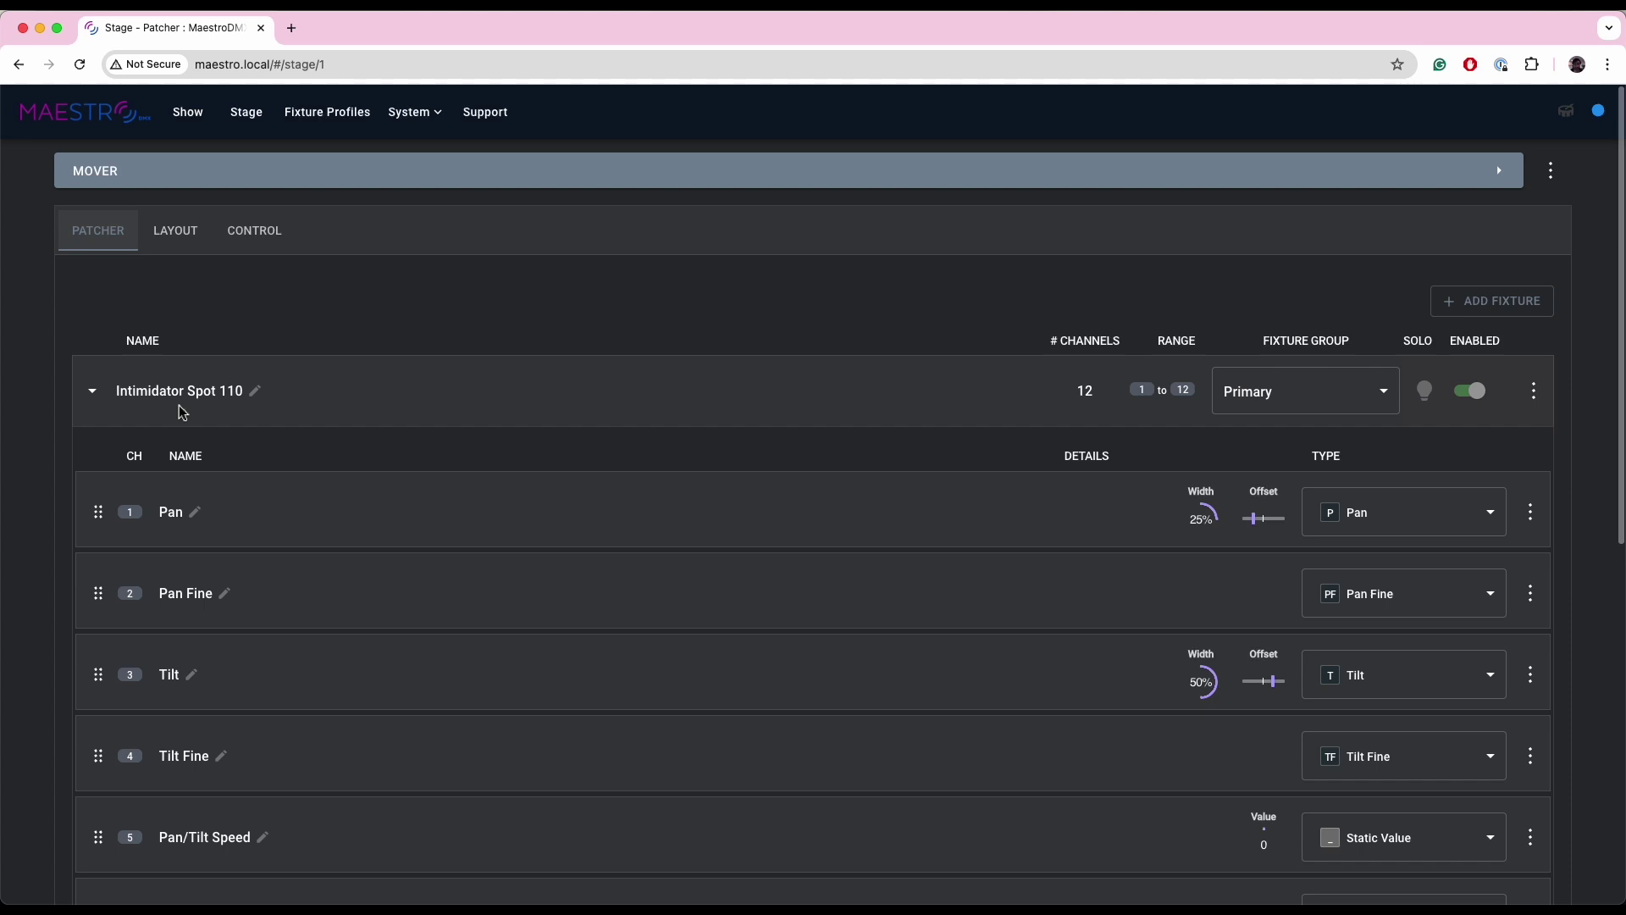
click(94, 391)
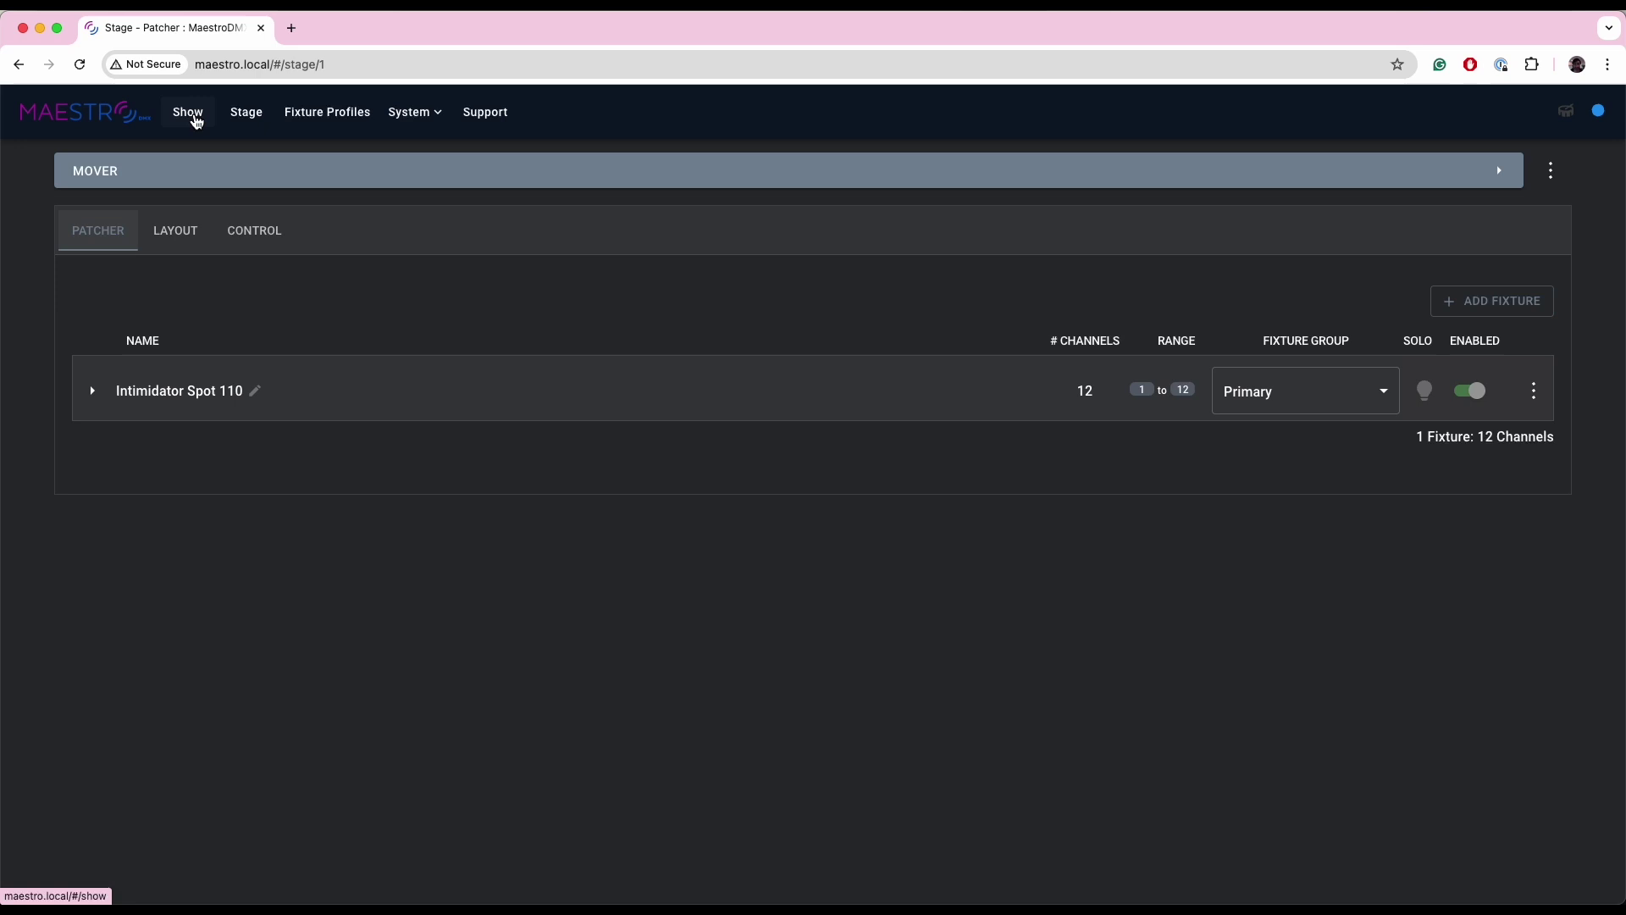
Go to the show's live controls and turn on Blackout On Silence for the Primary group.
click(188, 113)
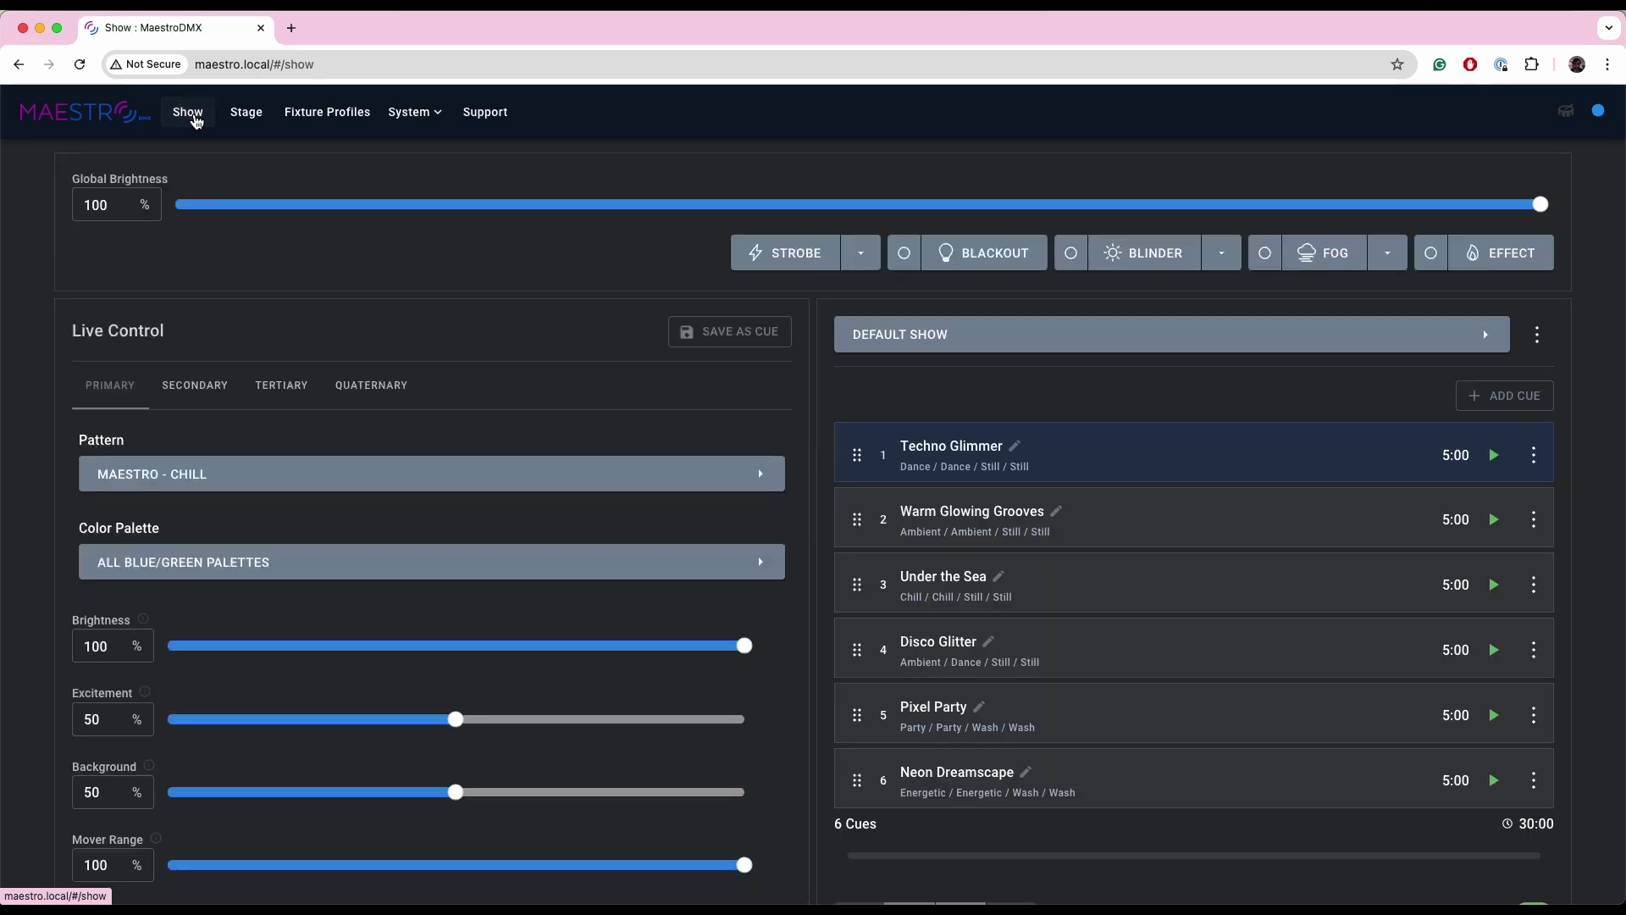
scroll(36, 556, down, 3)
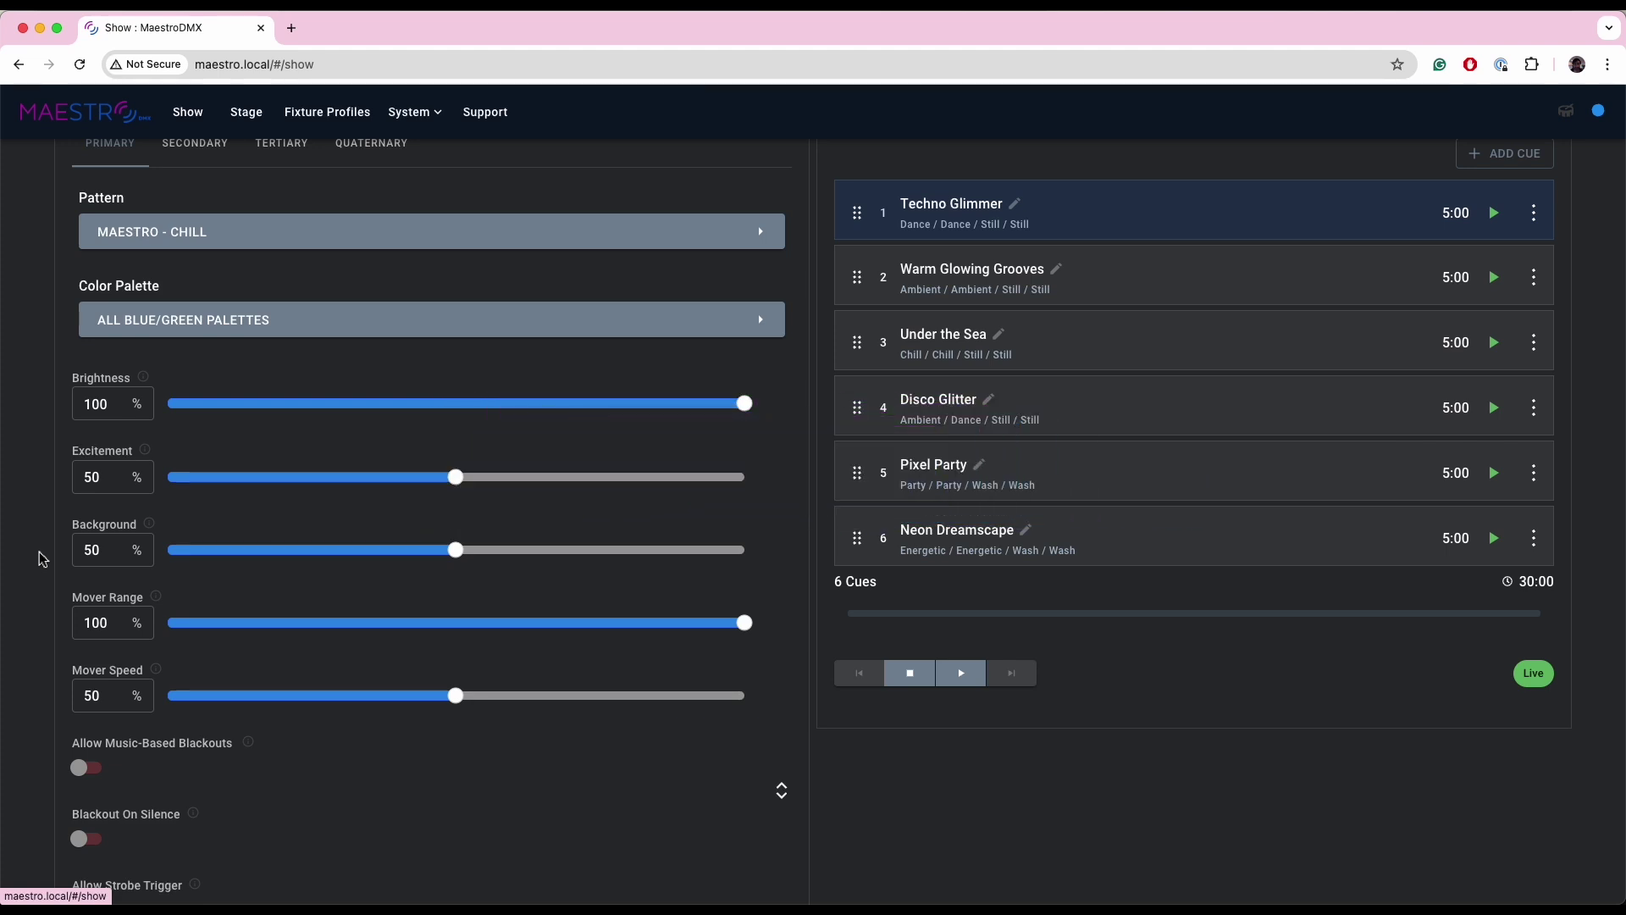
scroll(39, 558, down, 1)
scroll(42, 542, up, 1)
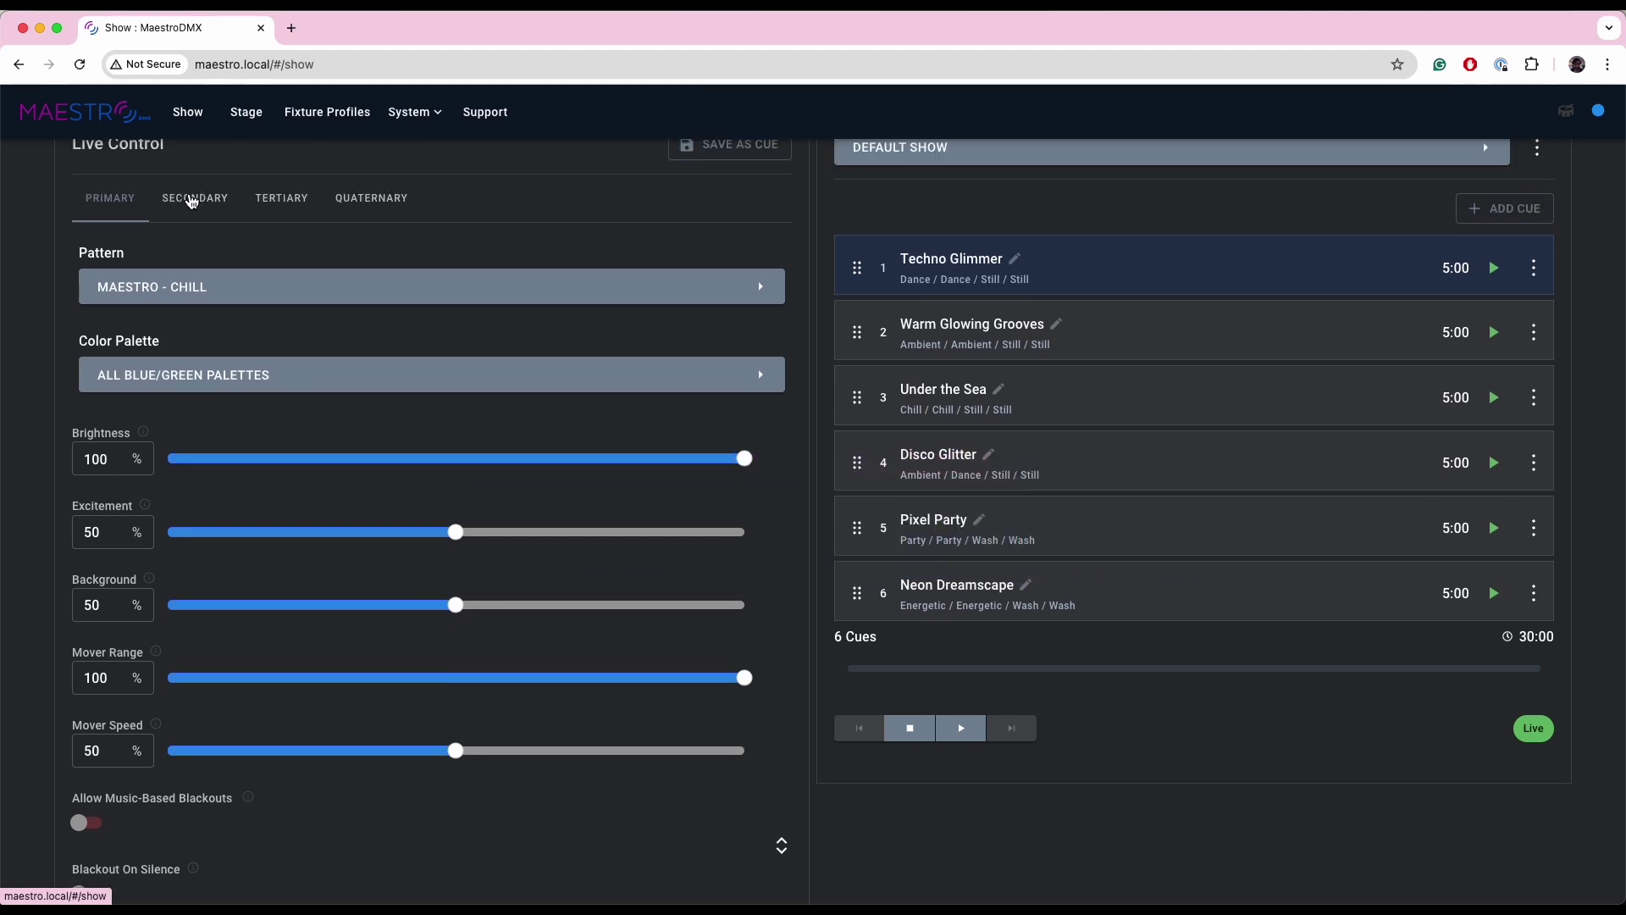
scroll(40, 581, down, 2)
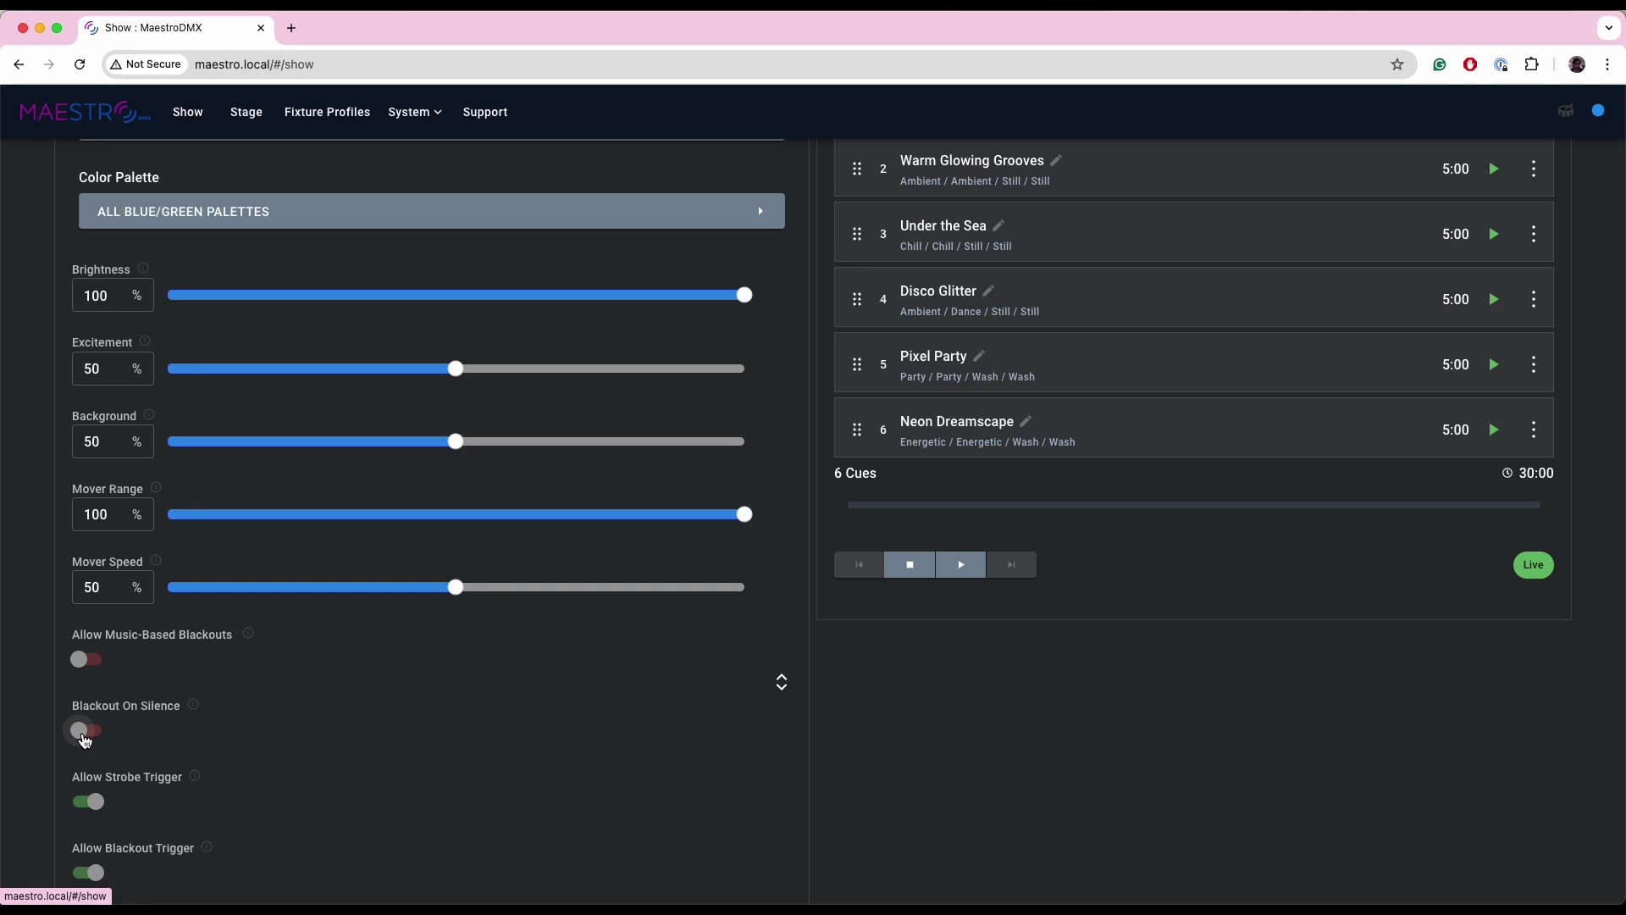
click(86, 732)
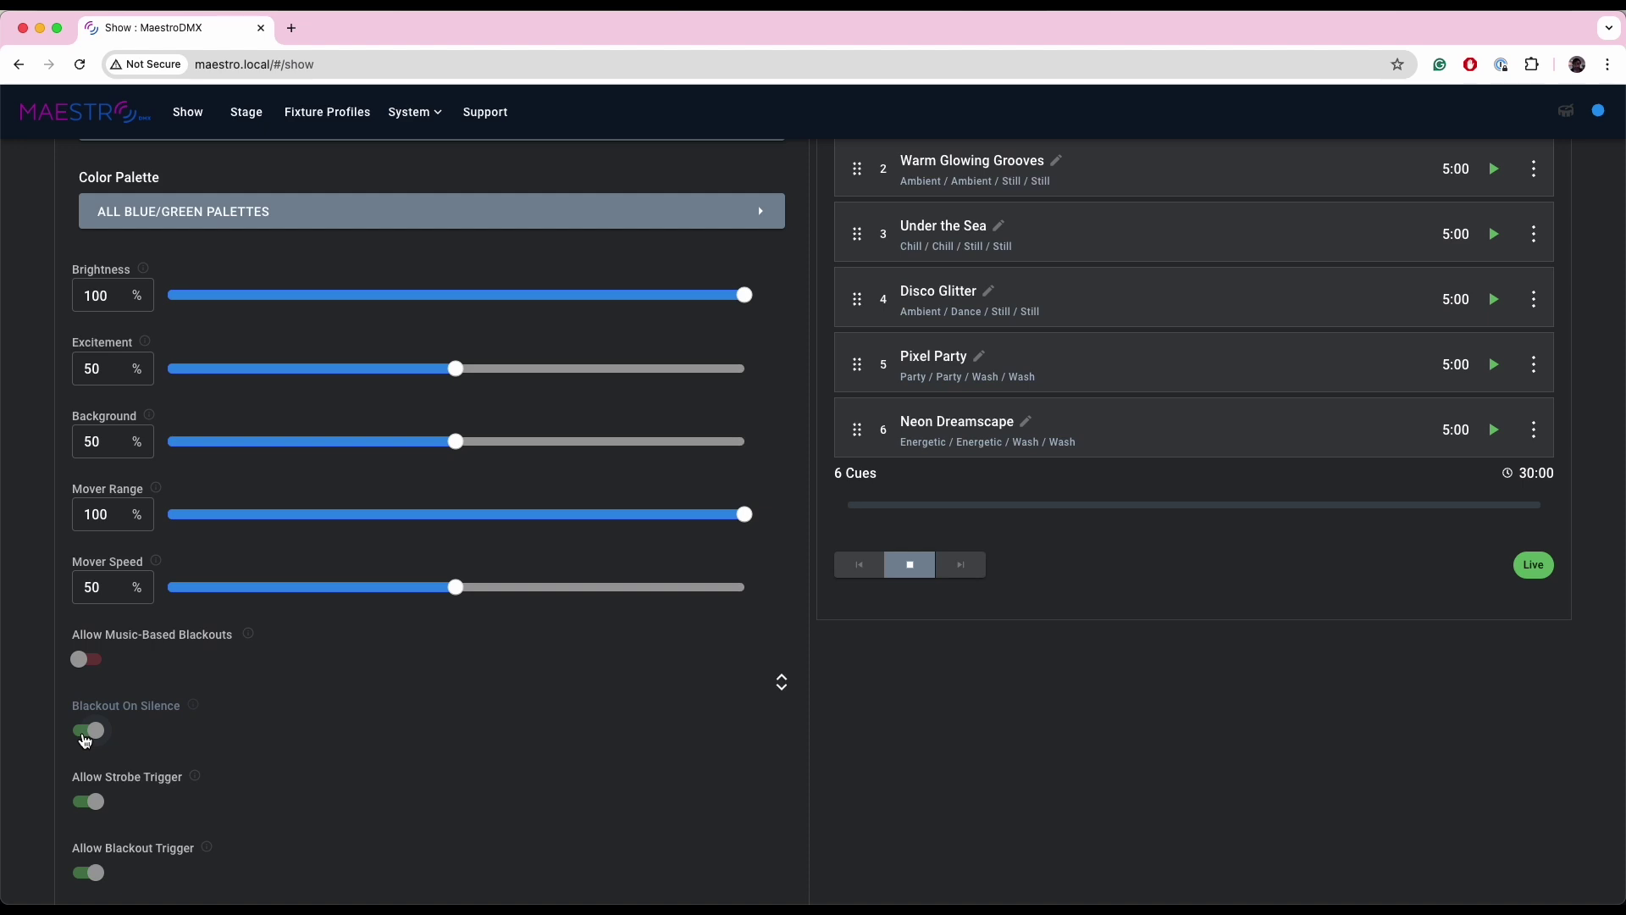
Turn Blackout On Silence back off for the Primary group.
click(85, 730)
scroll(84, 740, up, 3)
scroll(211, 225, up, 2)
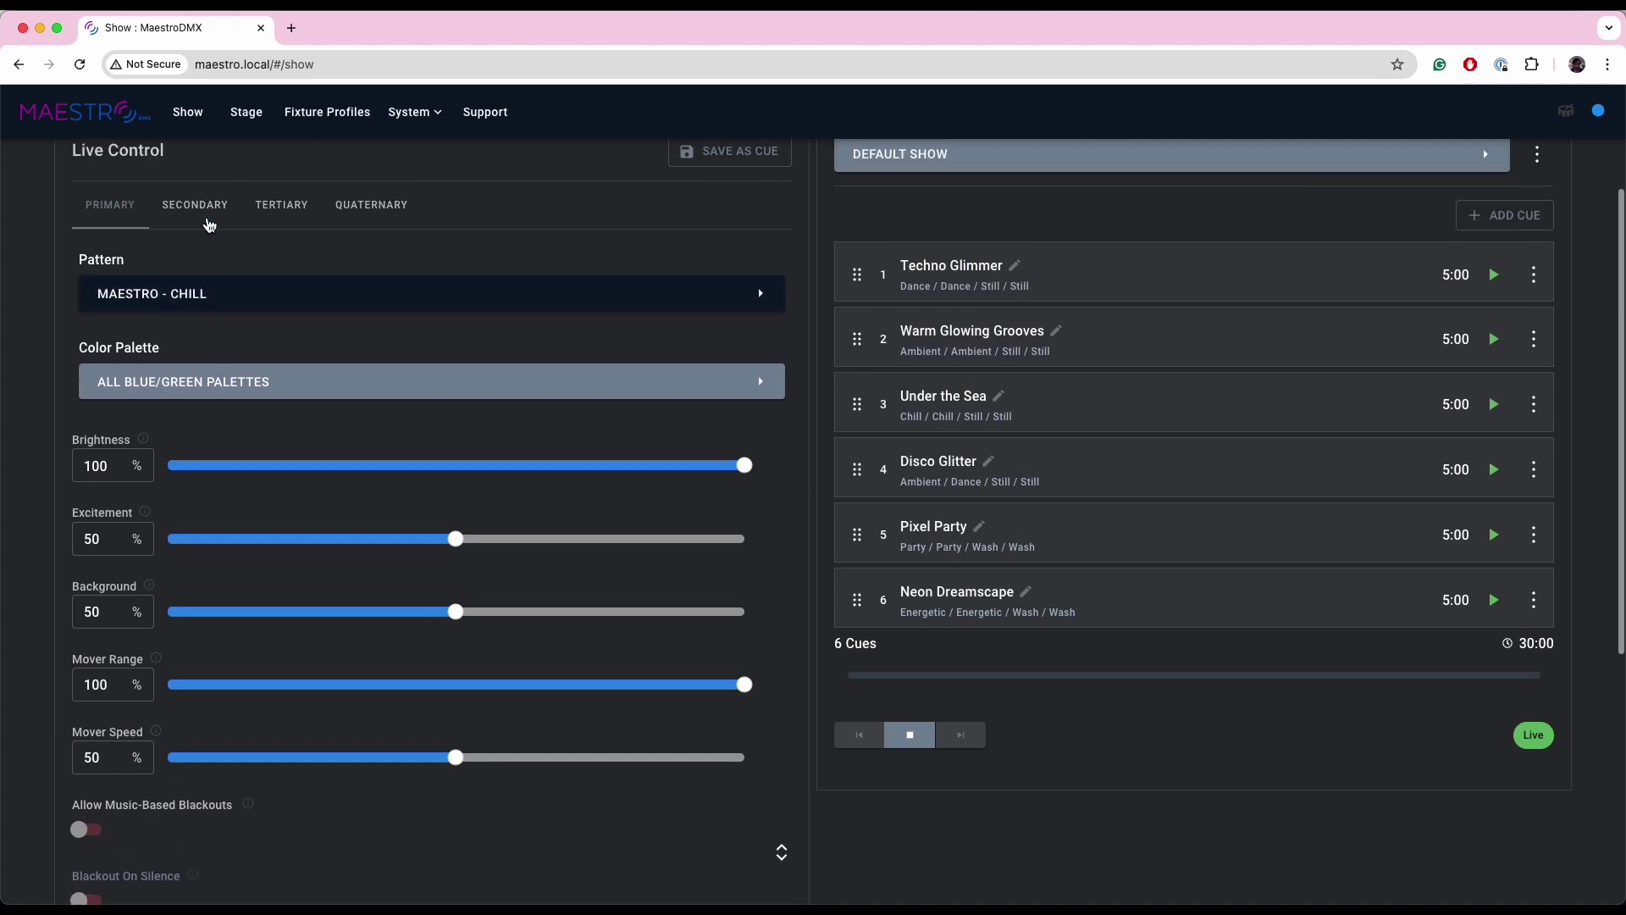
scroll(150, 597, down, 6)
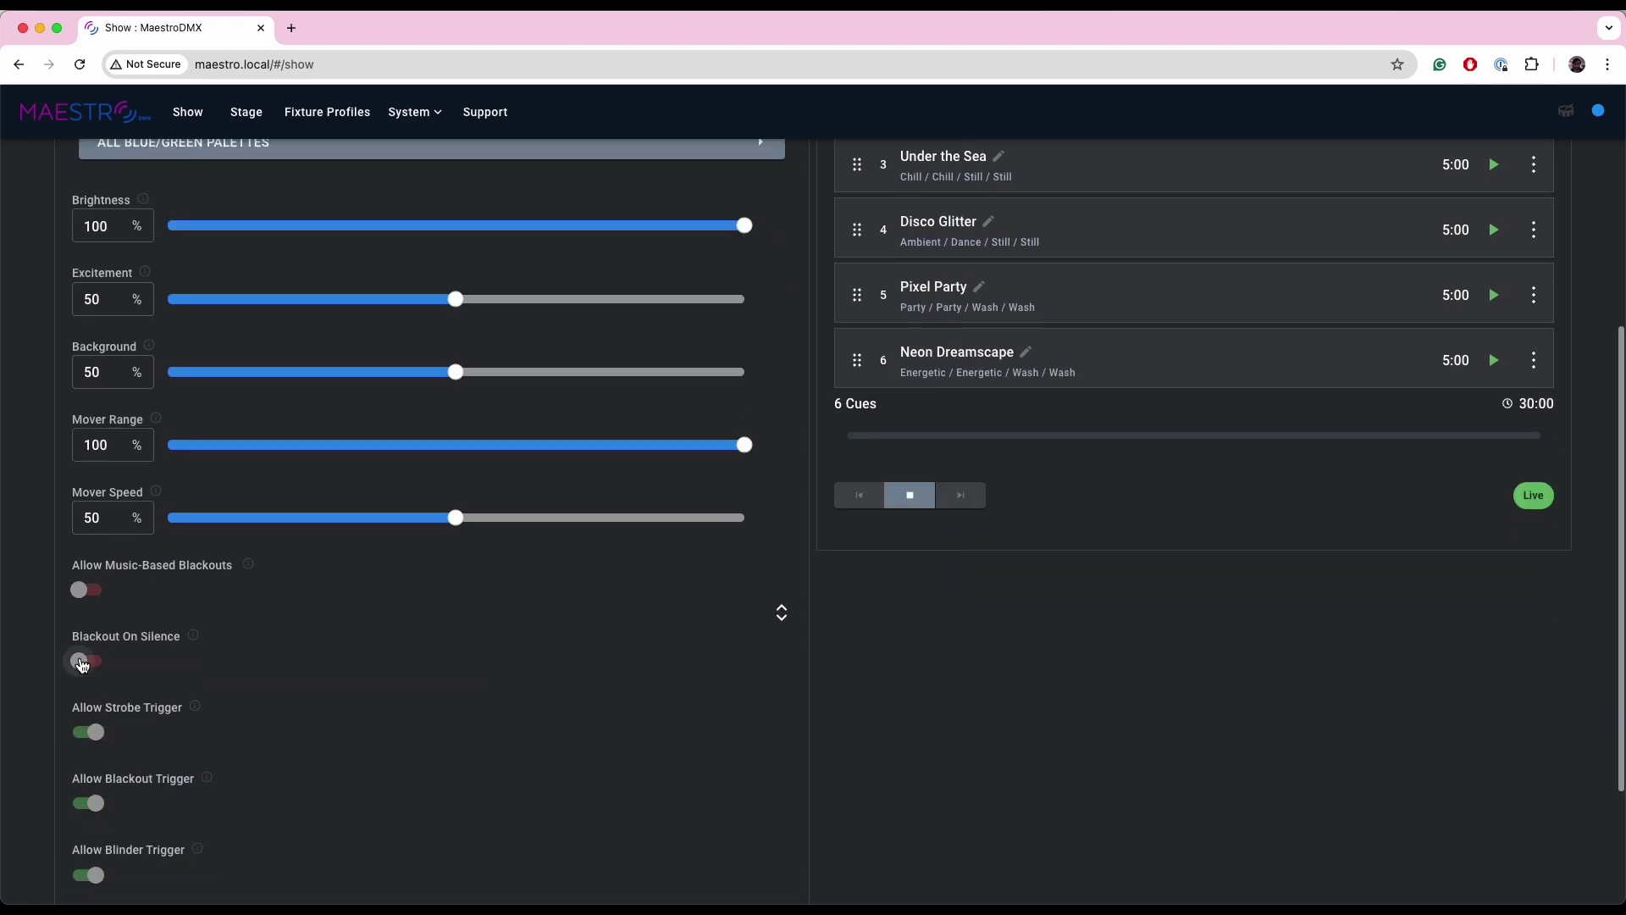
scroll(81, 593, up, 10)
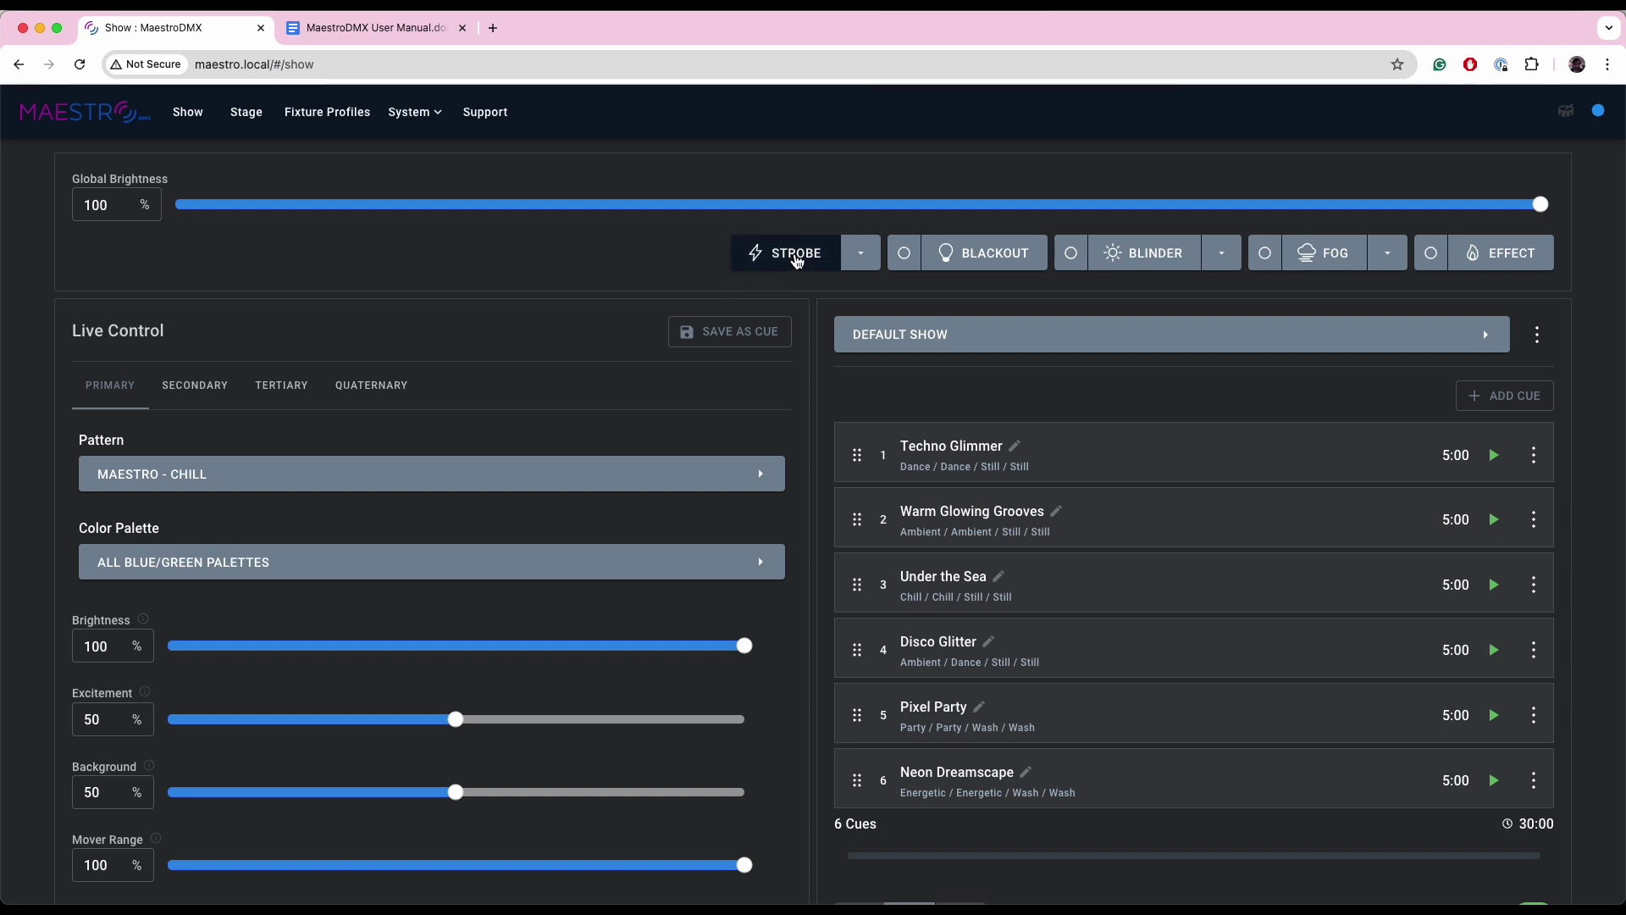
Trigger the show's Strobe effect repeatedly.
click(797, 260)
click(799, 260)
click(780, 254)
click(780, 254)
click(780, 254)
click(780, 255)
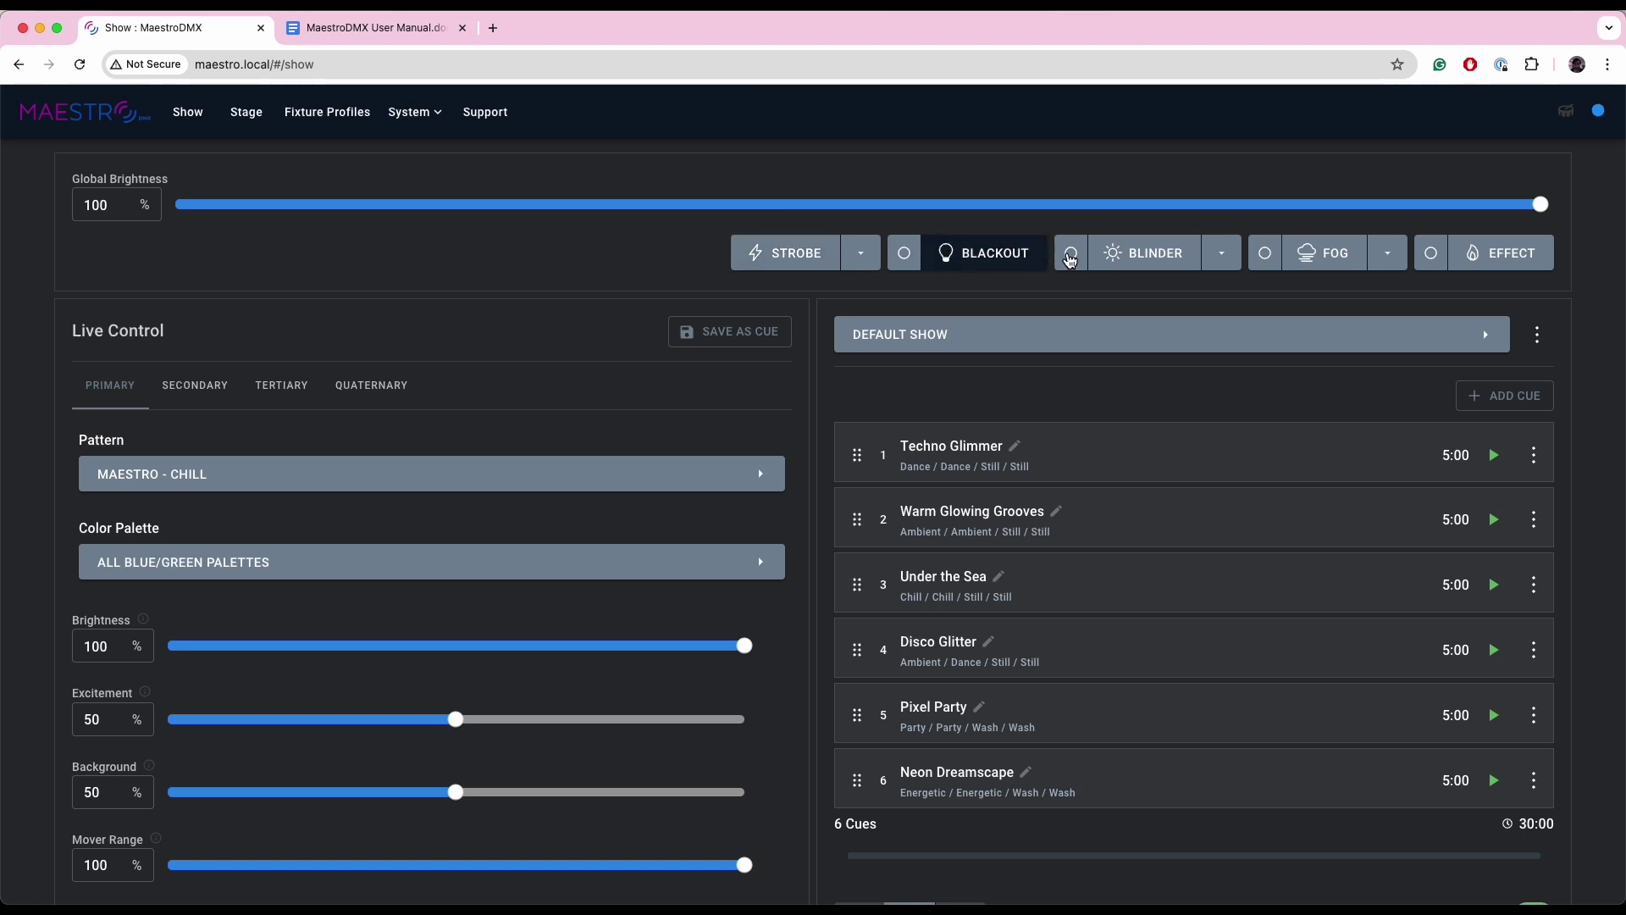
click(790, 256)
click(789, 256)
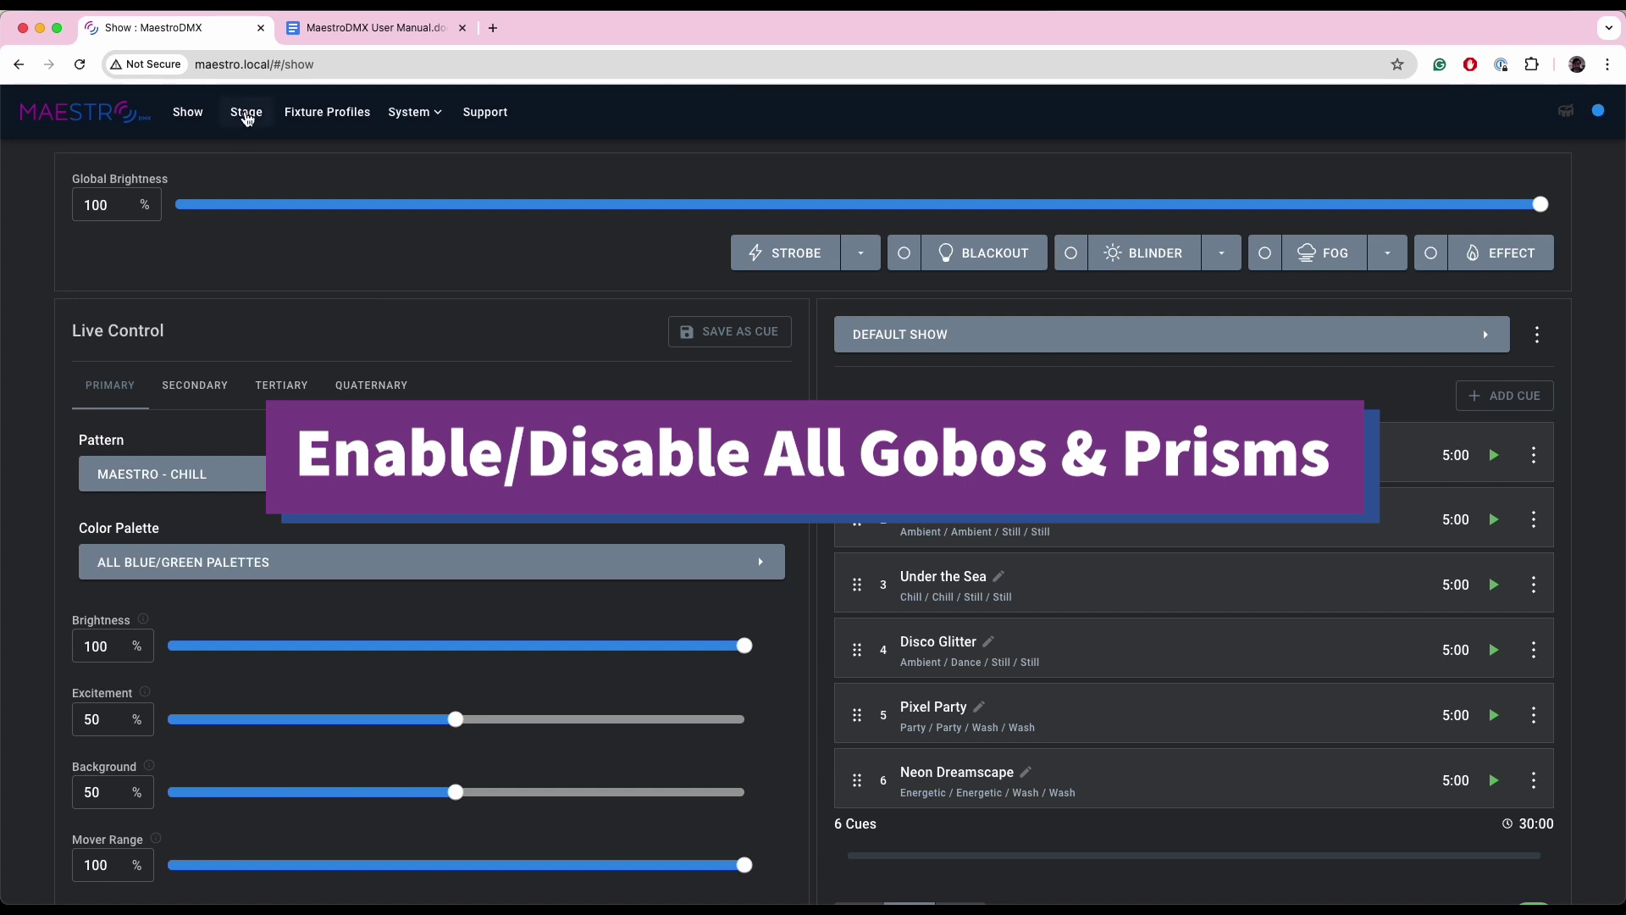
Edit the Gobo Wheel channel of the stage's Intimidator Spot 110 and enable all of its gobo steps at once.
click(247, 113)
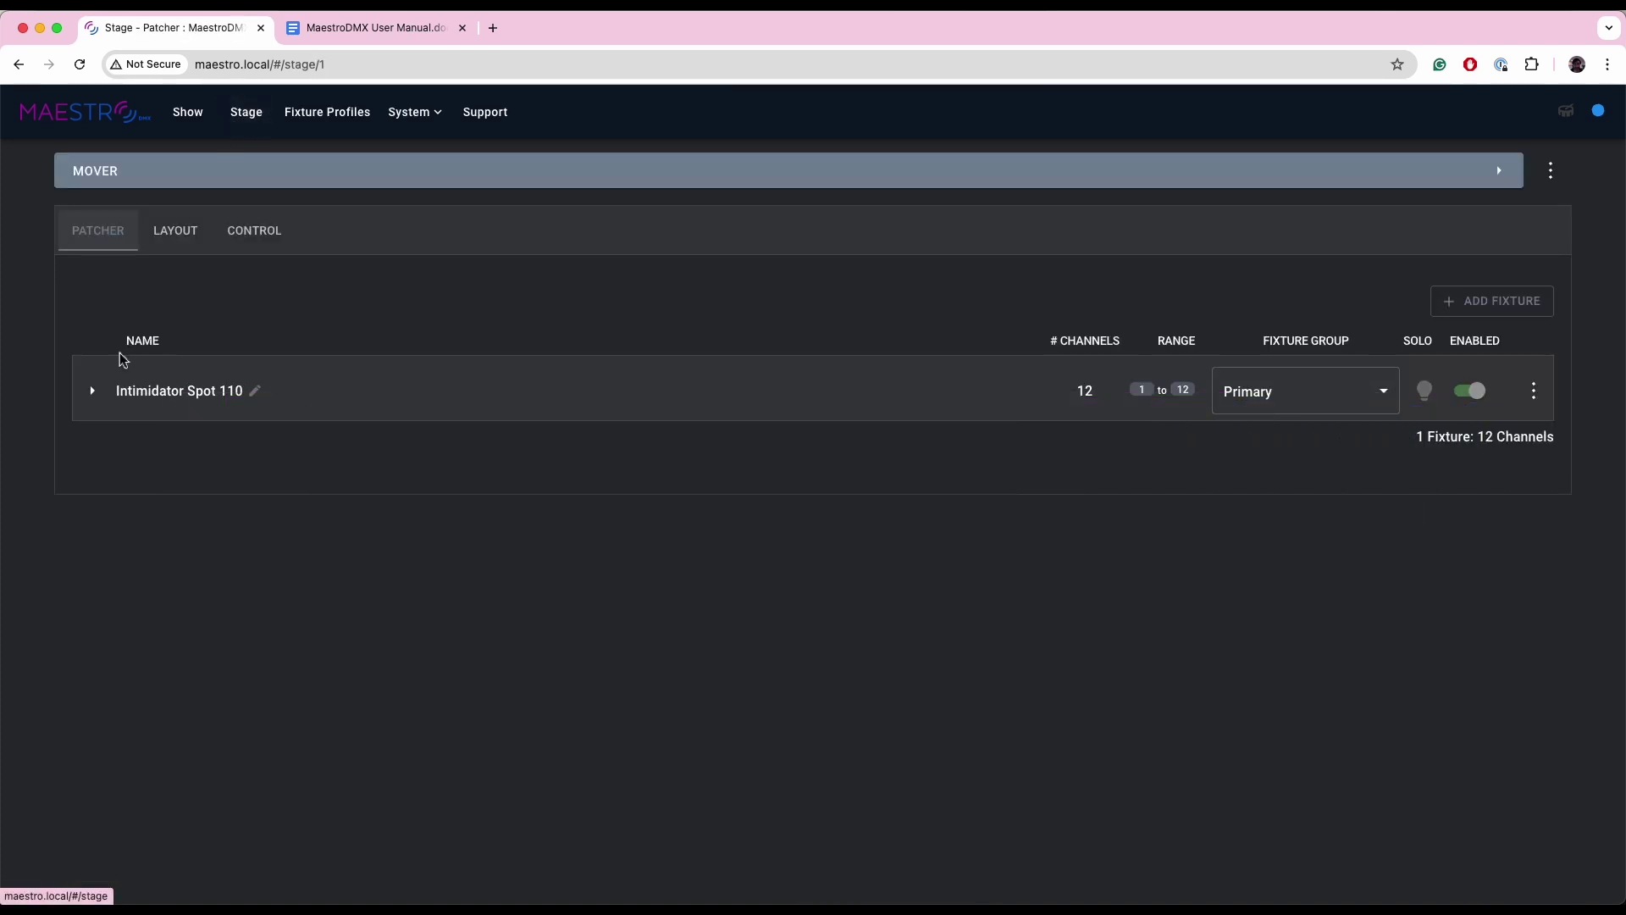
click(93, 391)
scroll(432, 696, down, 8)
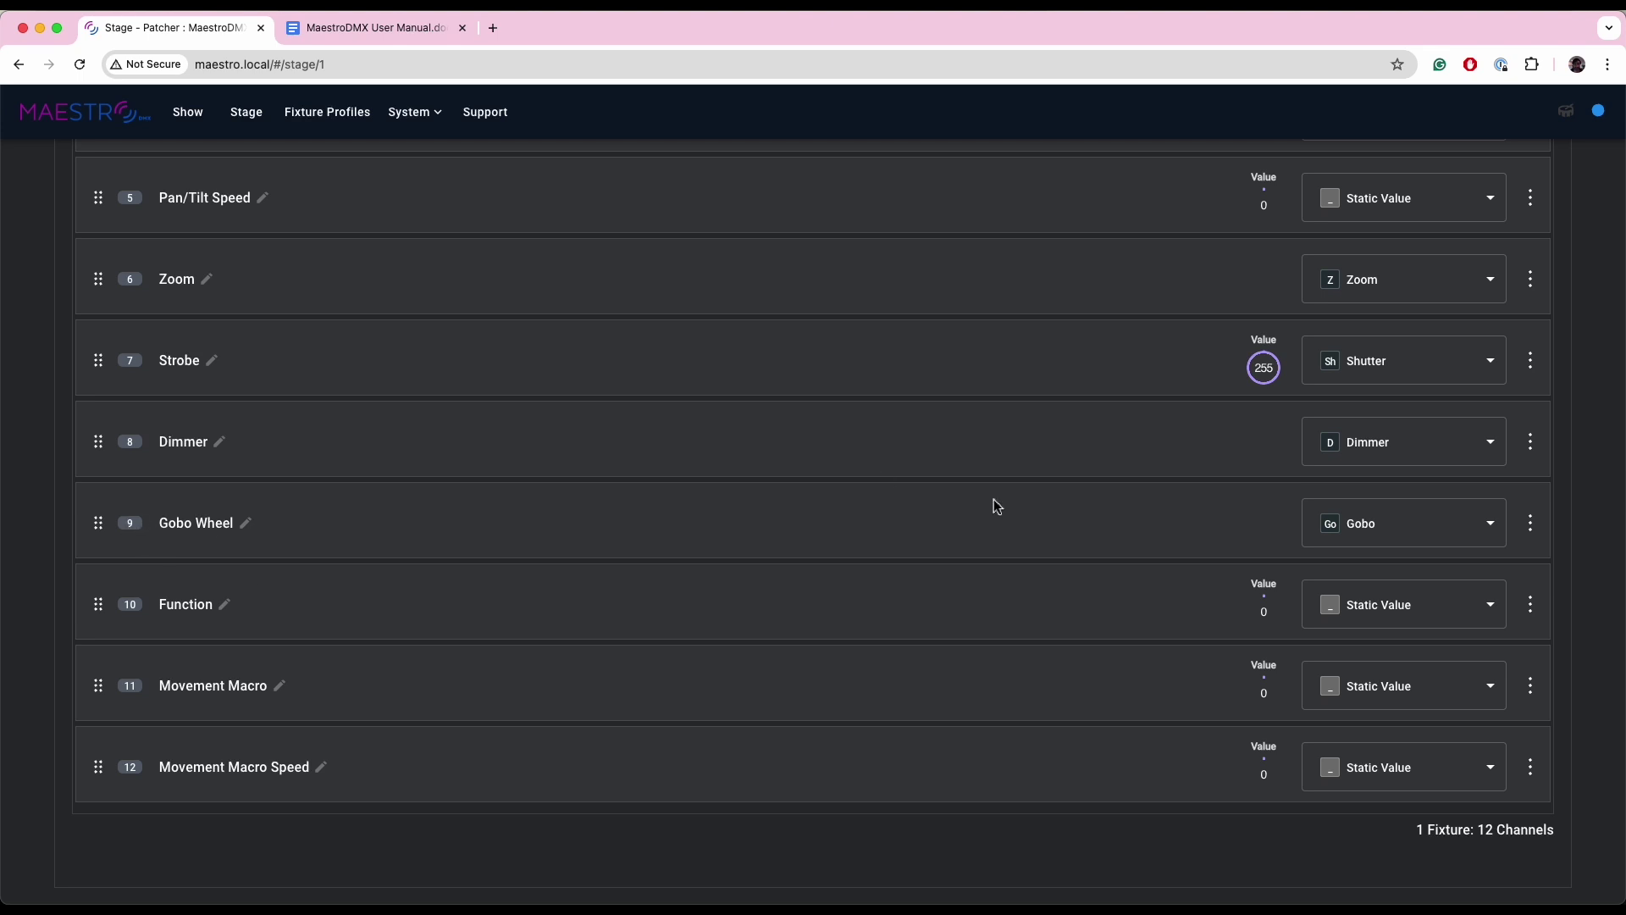
click(1530, 524)
click(1525, 562)
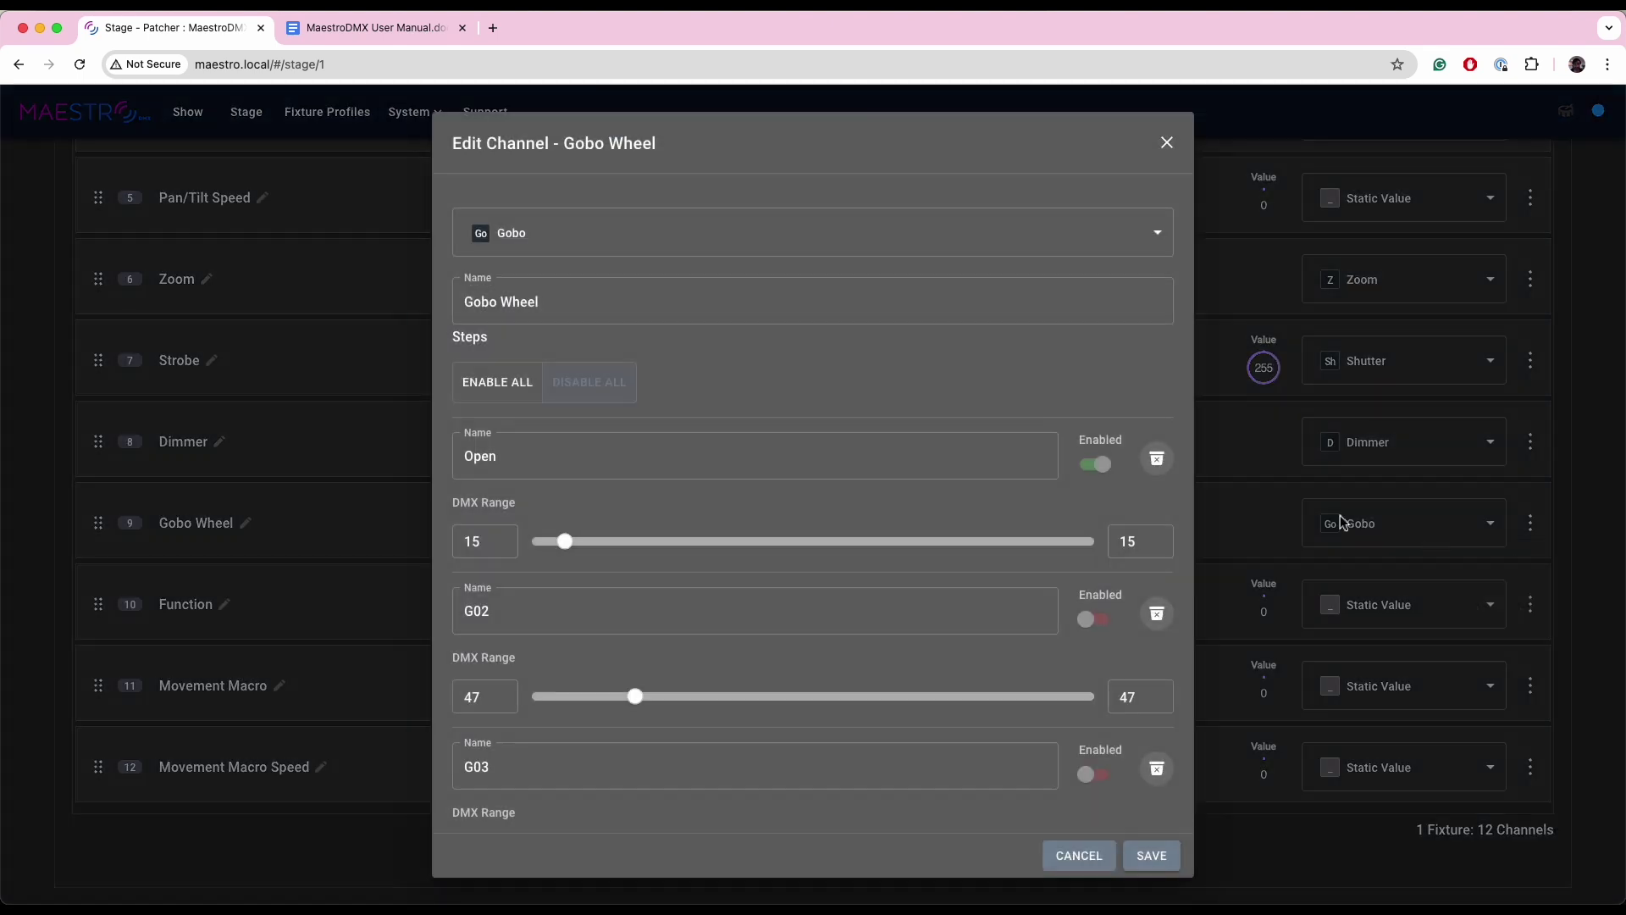
click(499, 387)
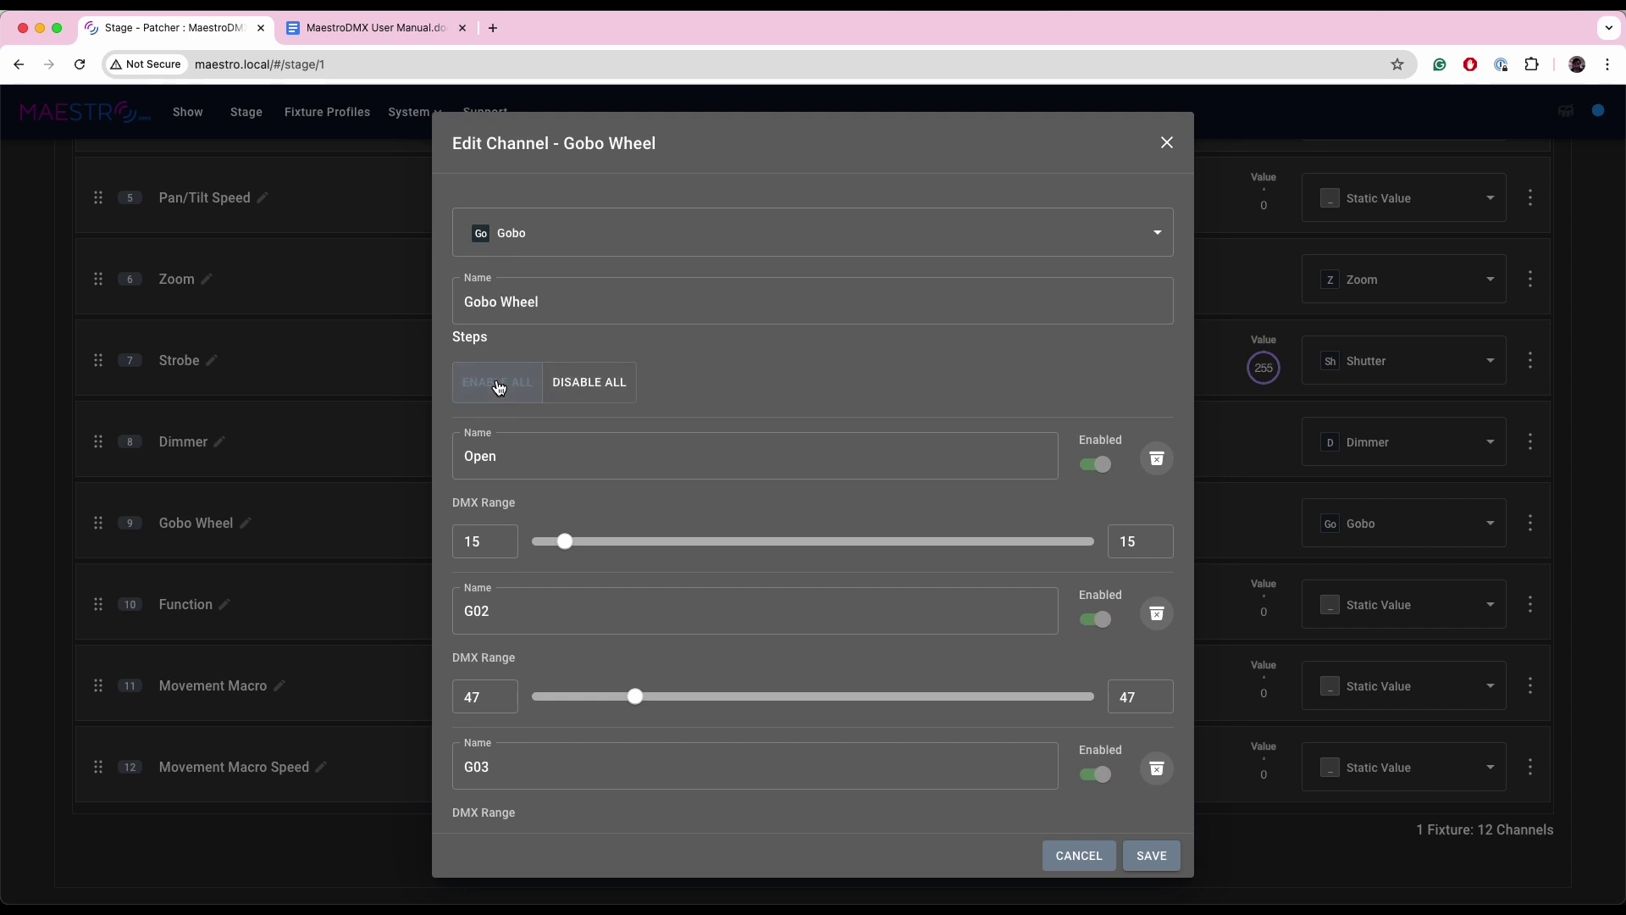
Disable all Gobo Wheel steps, re-enable them, and disable them all again while checking the step list.
click(585, 382)
click(508, 391)
scroll(763, 398, down, 10)
scroll(800, 419, up, 10)
click(586, 382)
scroll(736, 457, down, 4)
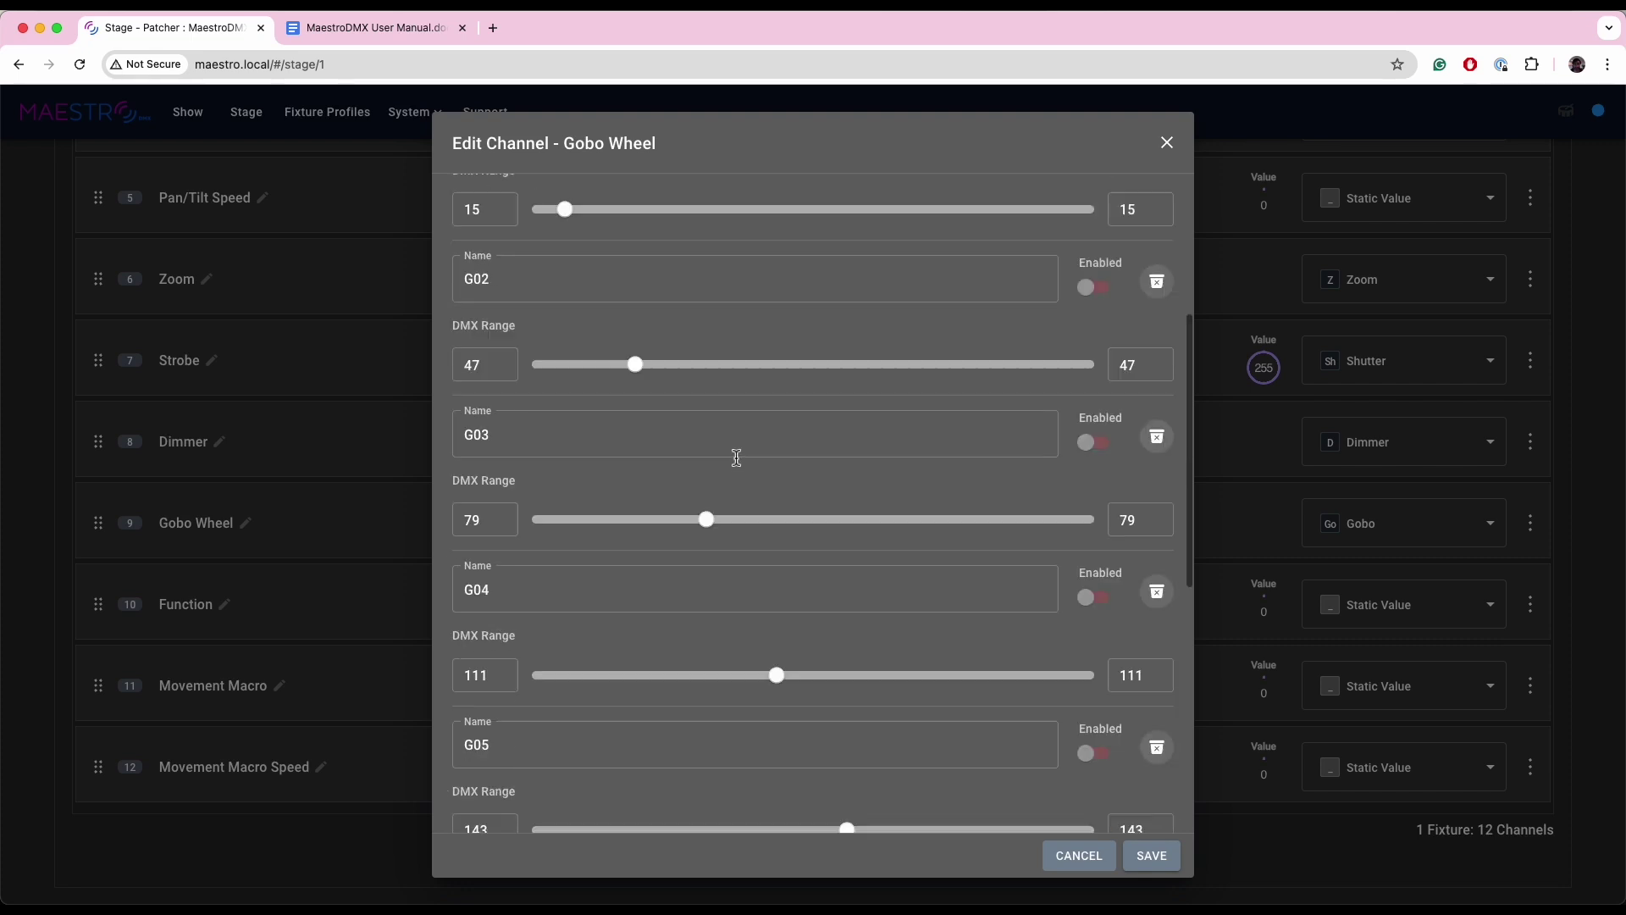
scroll(736, 457, down, 5)
scroll(736, 458, up, 10)
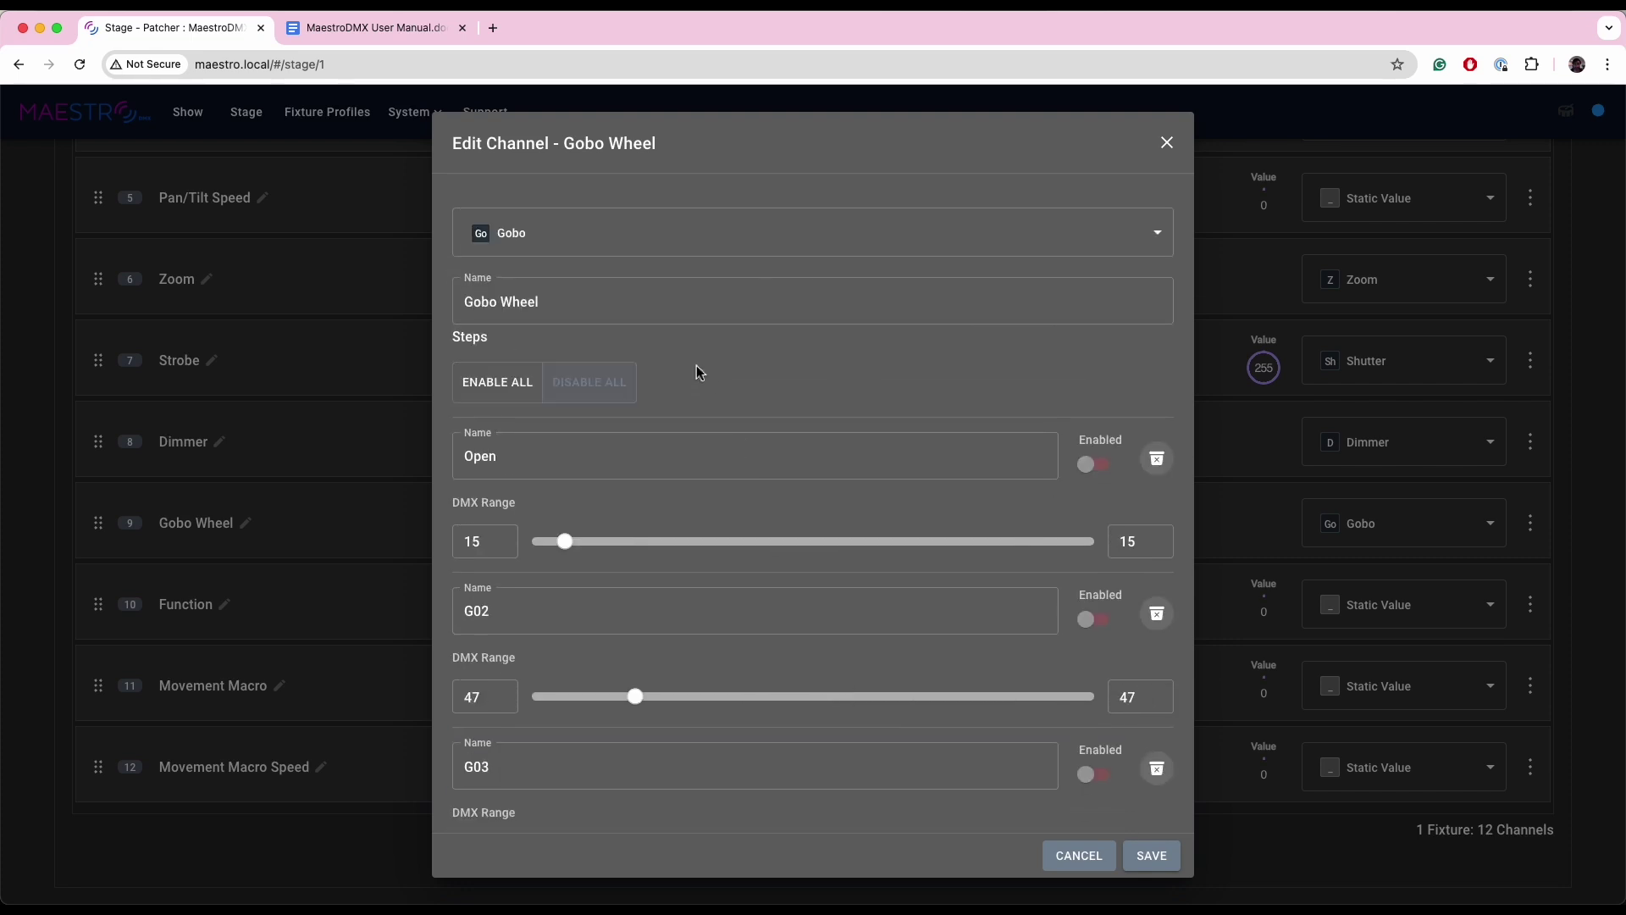
Enable all gobo steps at once, switch them all back to disabled, and save the Gobo Wheel channel.
click(499, 383)
click(612, 383)
click(1154, 856)
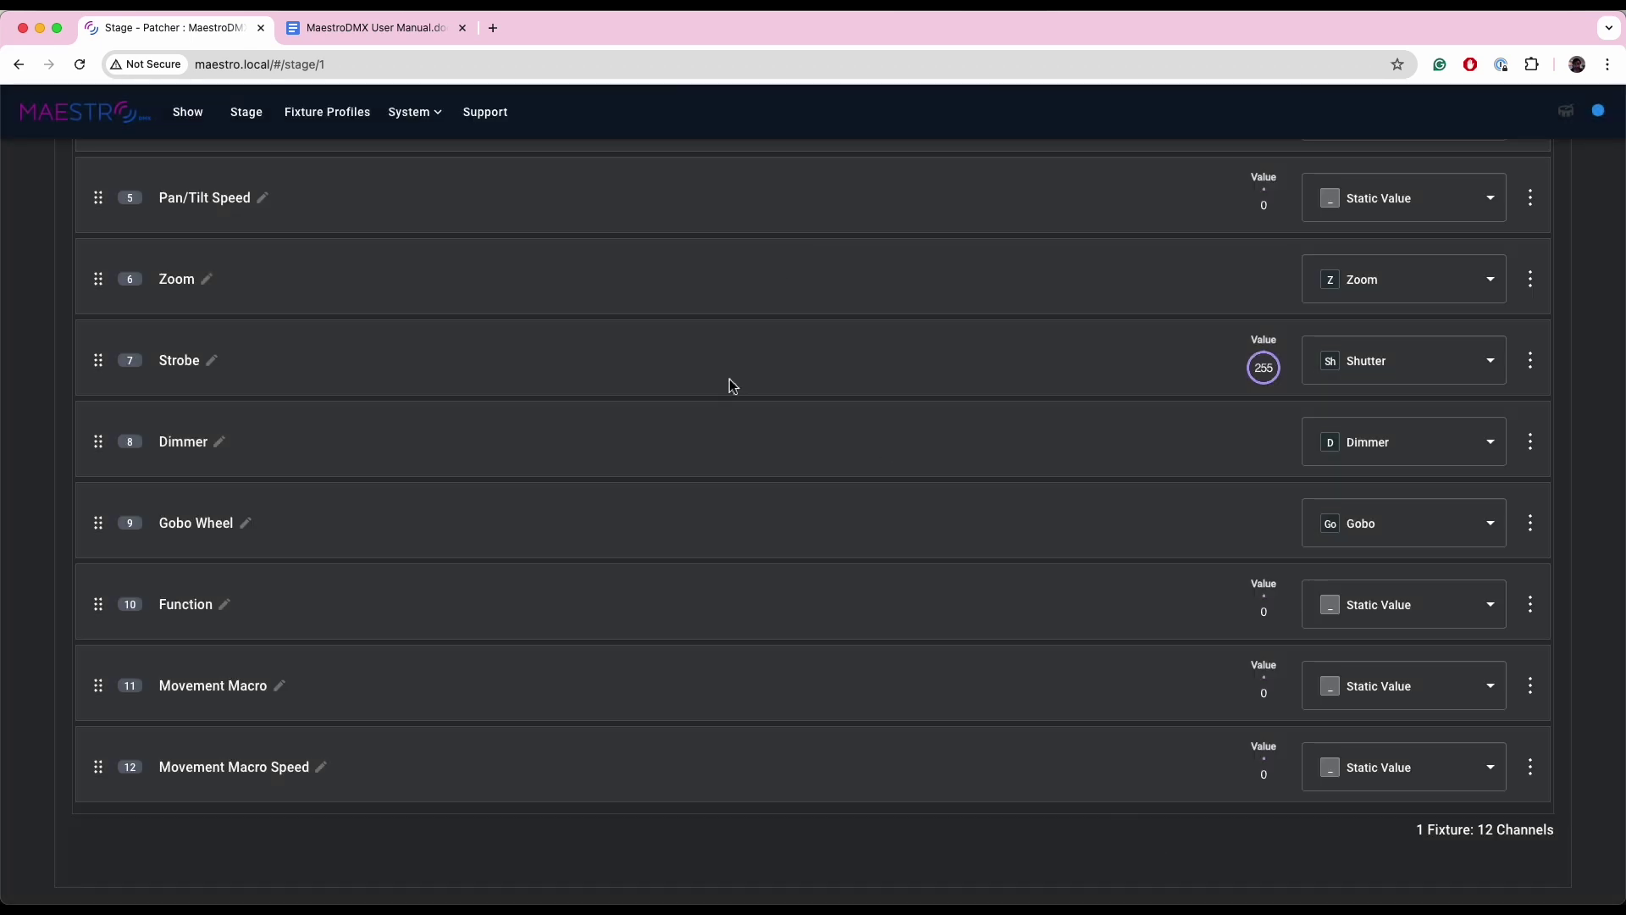
Change the type of the Intimidator Spot 110's channel 1 (Pan) to Fog Speed.
scroll(733, 385, up, 5)
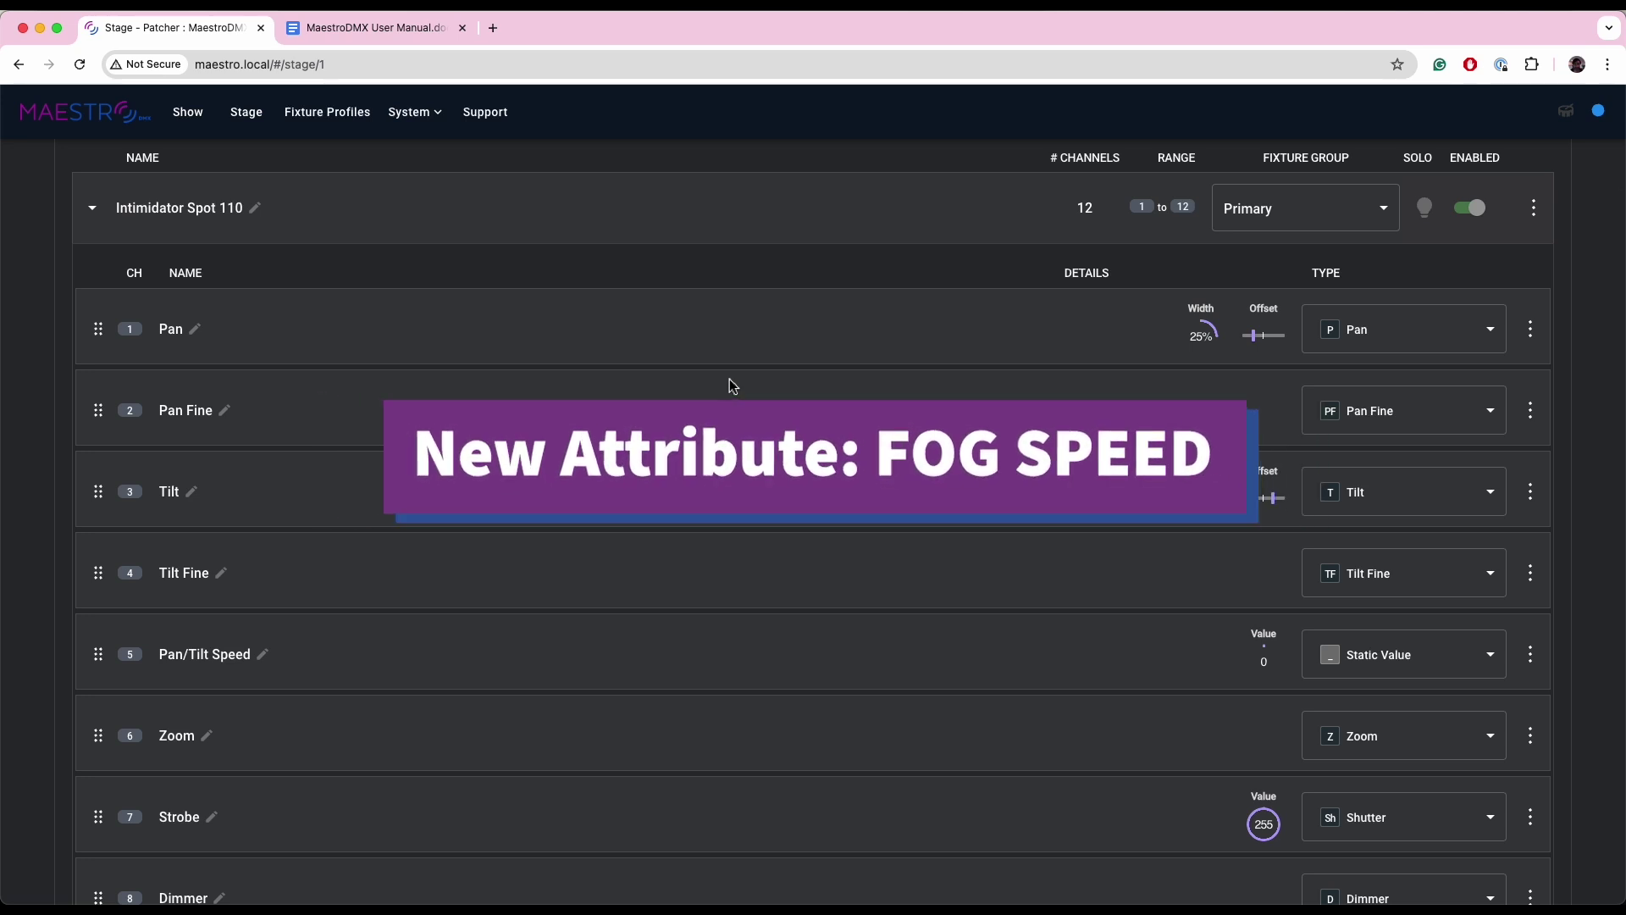
scroll(730, 378, down, 1)
scroll(729, 379, up, 2)
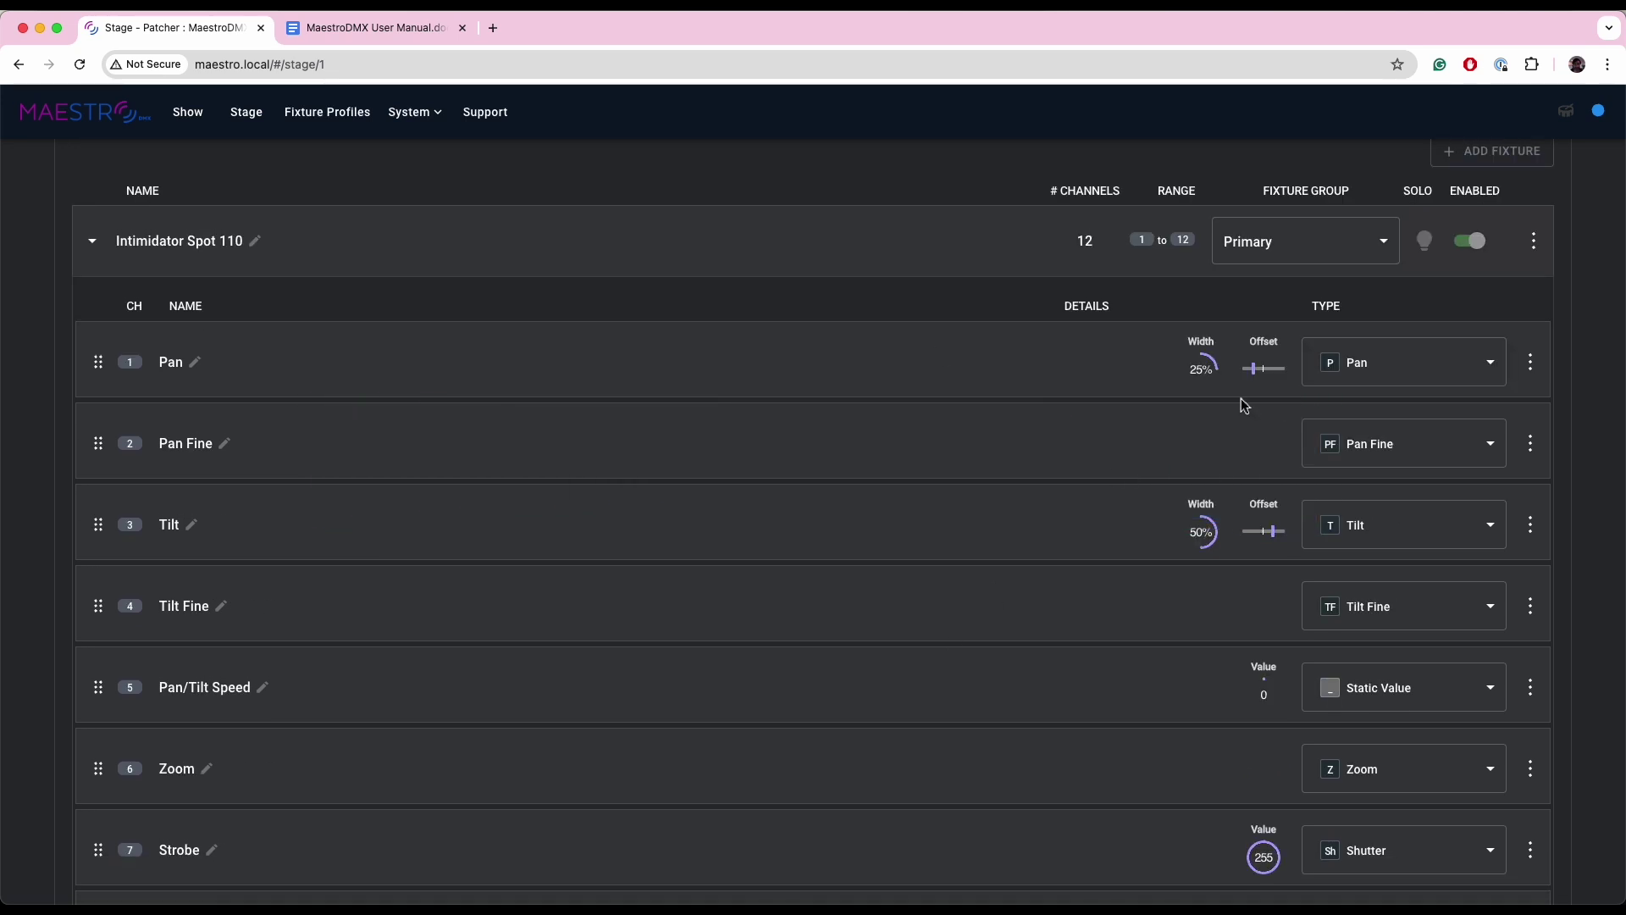
click(1390, 362)
scroll(1389, 392, down, 3)
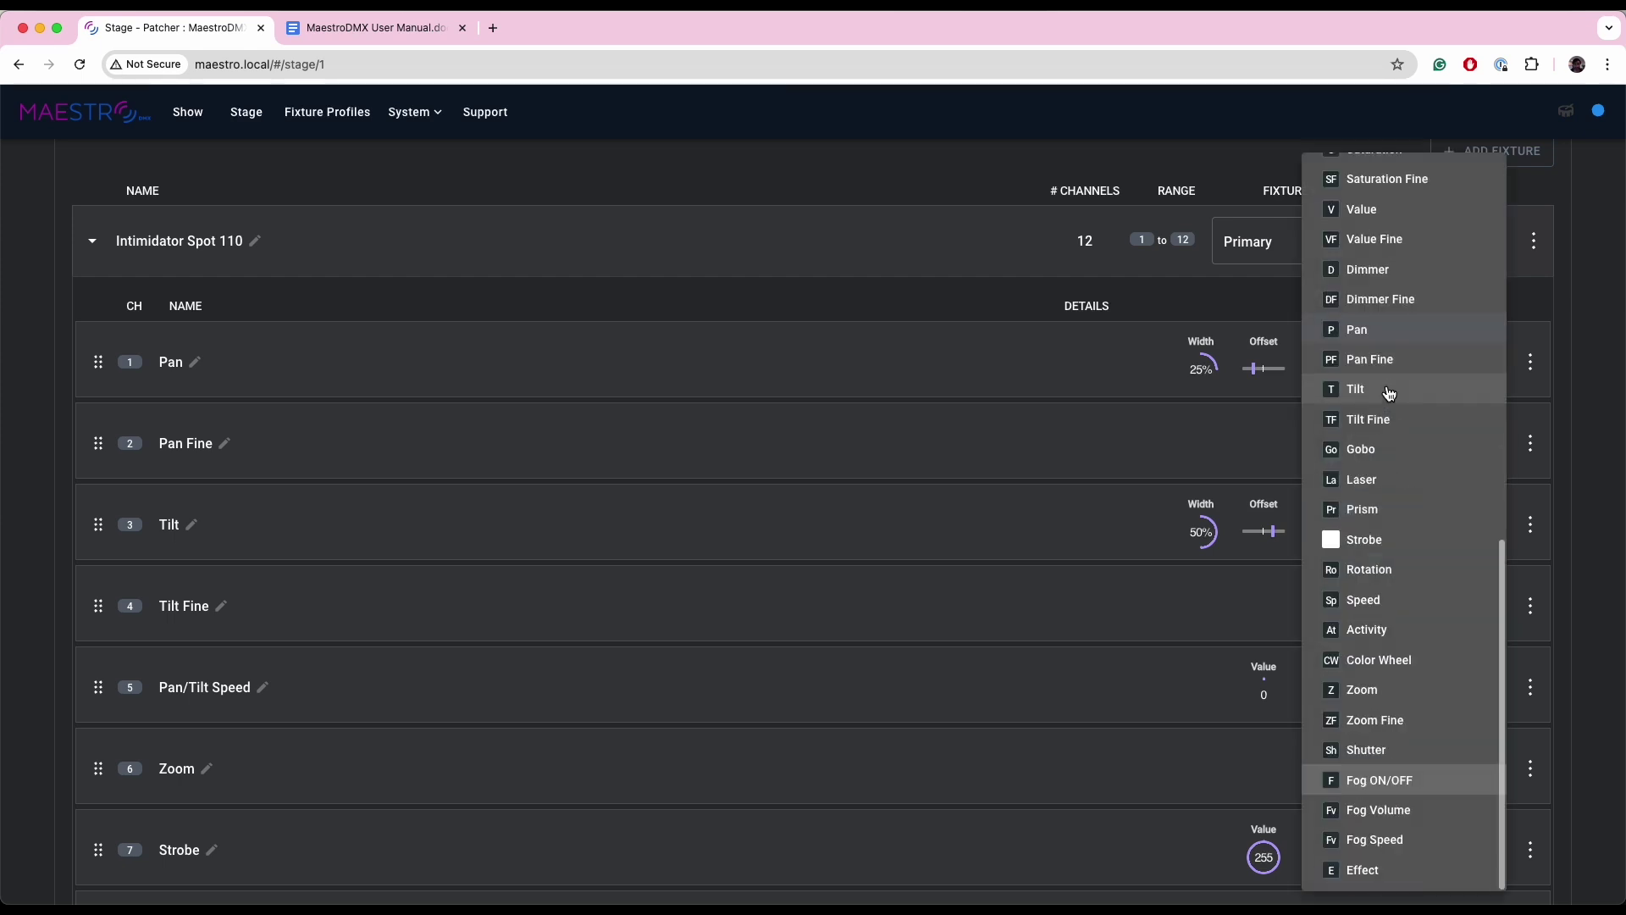
click(1392, 847)
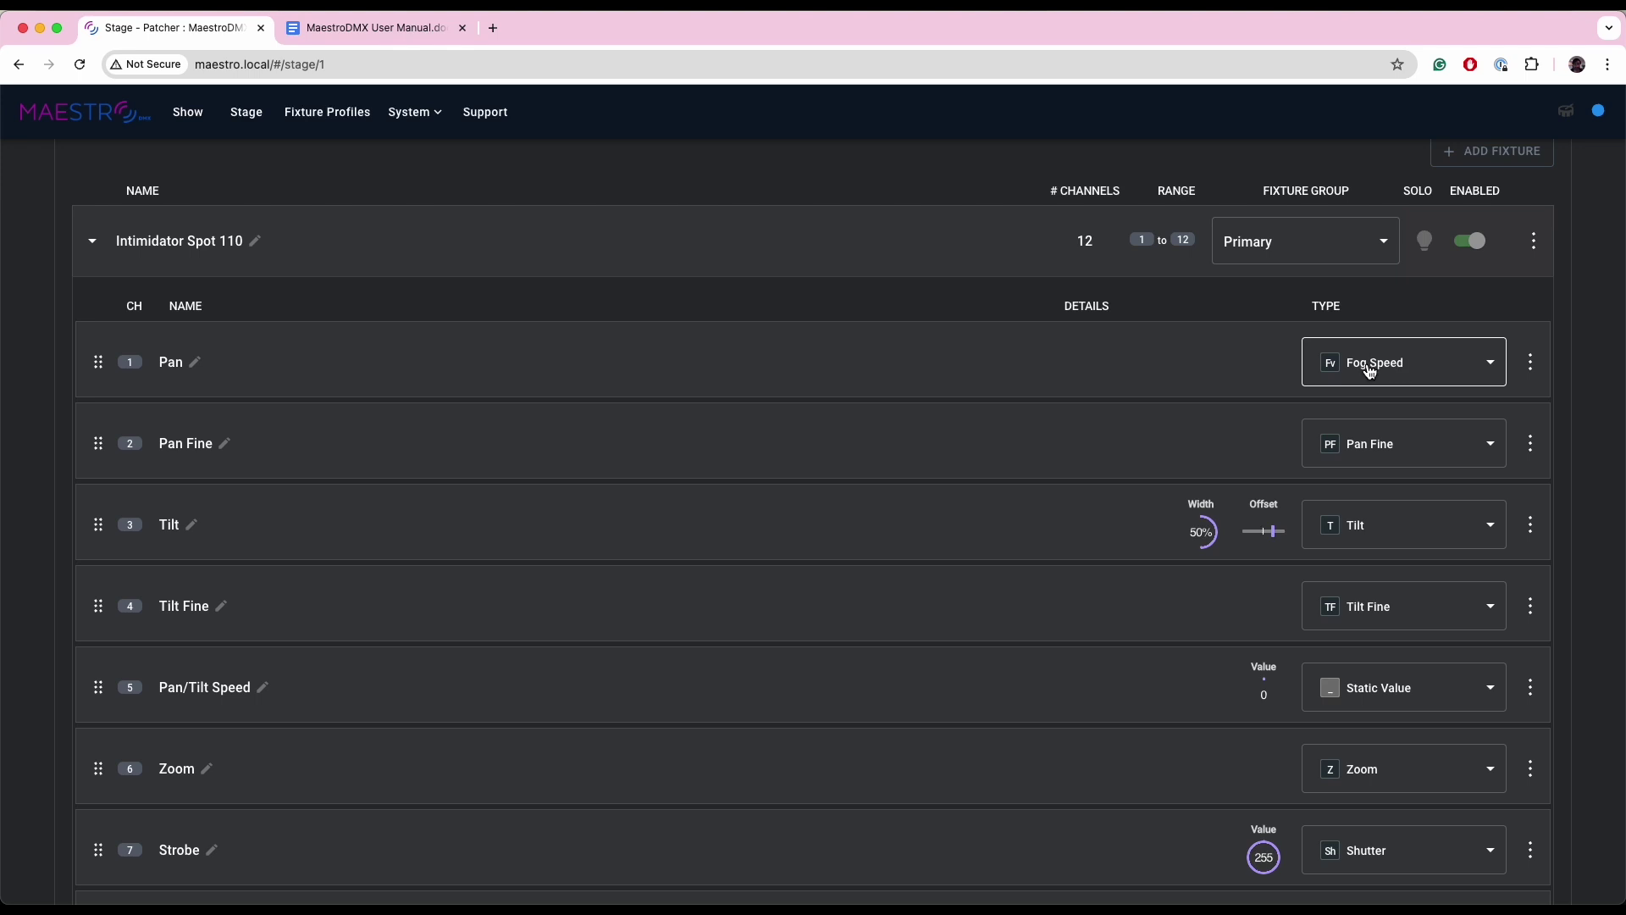
Go to the show's live controls and open the Fog effect's settings.
scroll(1253, 383, up, 3)
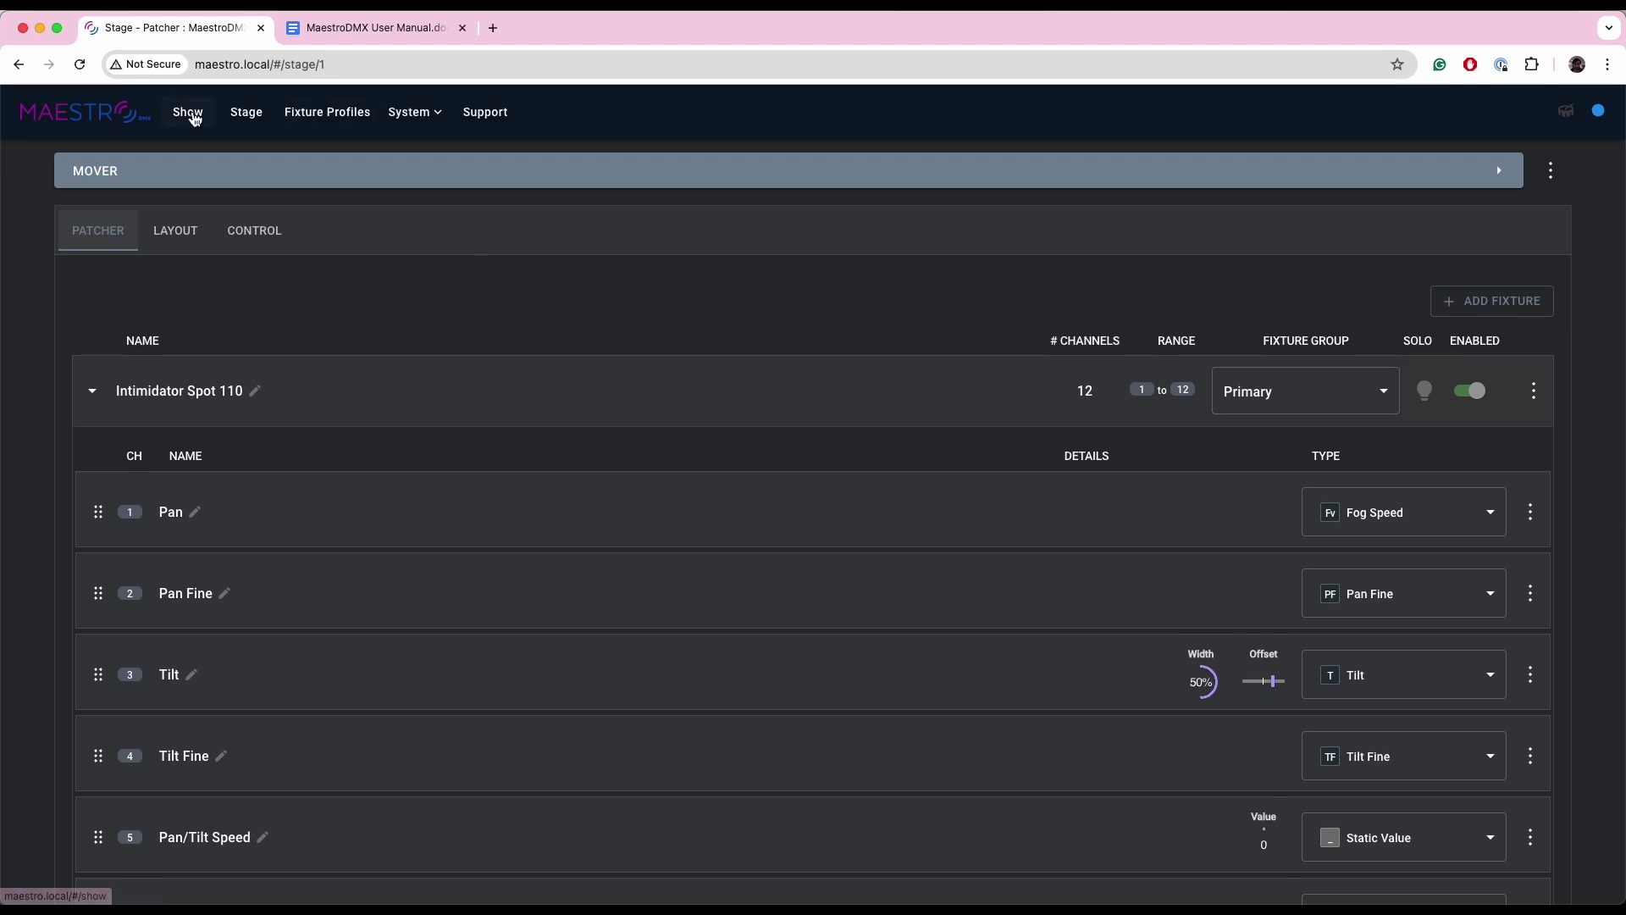
click(188, 112)
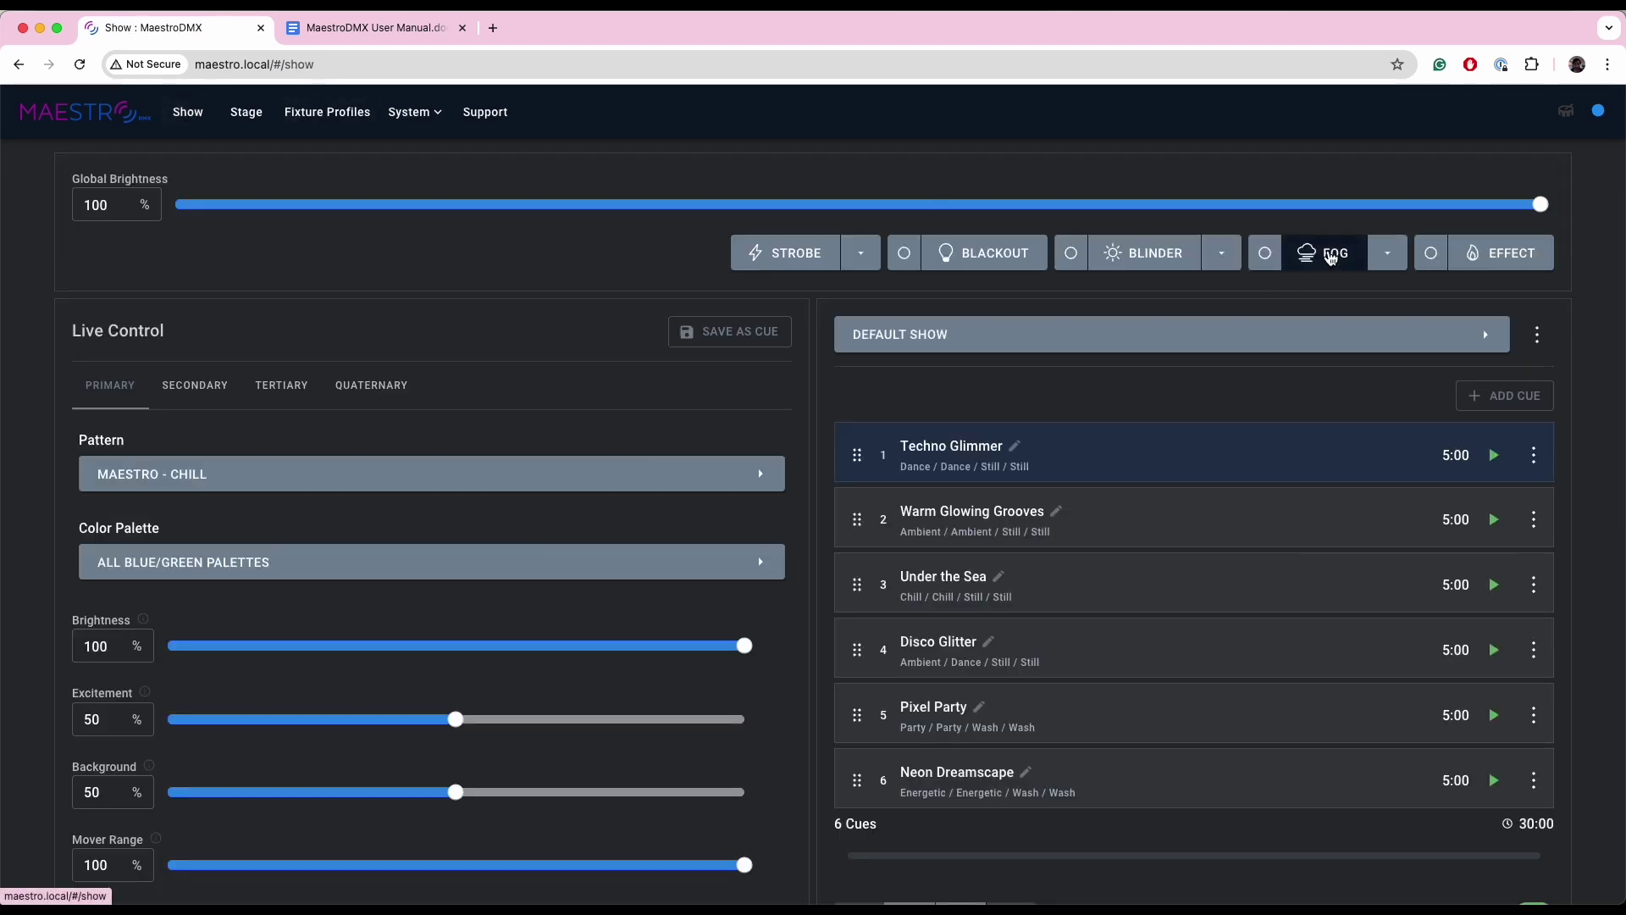
click(1394, 259)
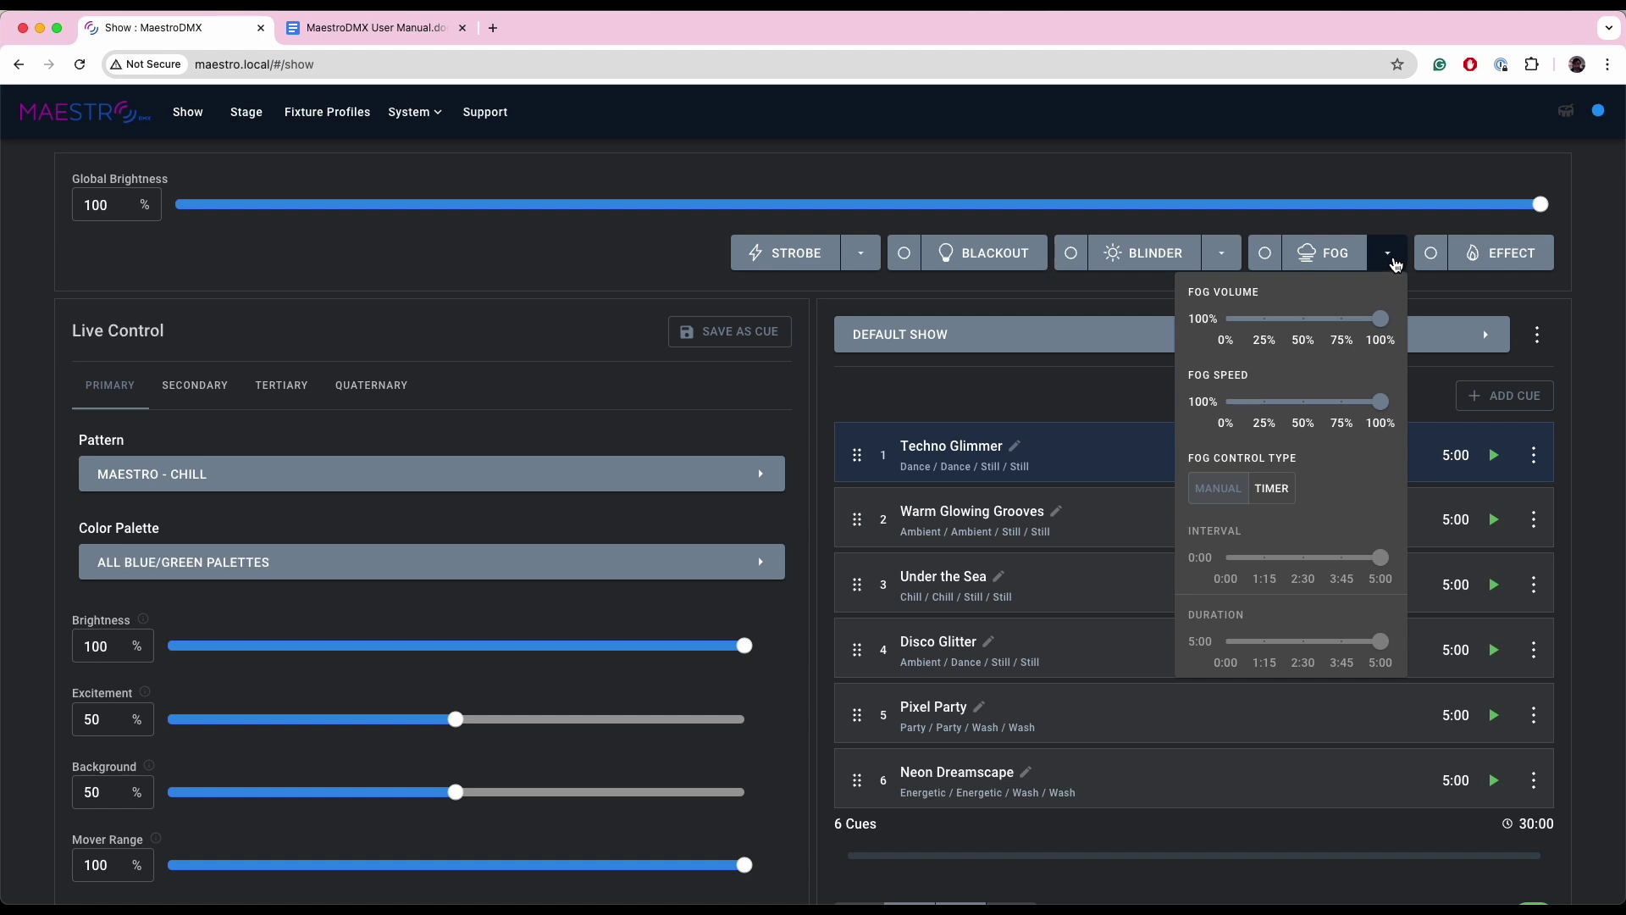
Try out the Fog Volume and Fog Speed sliders, leaving both at 100%.
mouse_move(1381, 317)
mouse_down()
mouse_move(1304, 315)
mouse_move(1380, 317)
mouse_up()
mouse_move(1381, 409)
mouse_down()
mouse_move(1244, 406)
mouse_move(1381, 403)
mouse_up()
mouse_move(1388, 327)
mouse_down()
mouse_move(1301, 320)
mouse_move(1393, 324)
mouse_up()
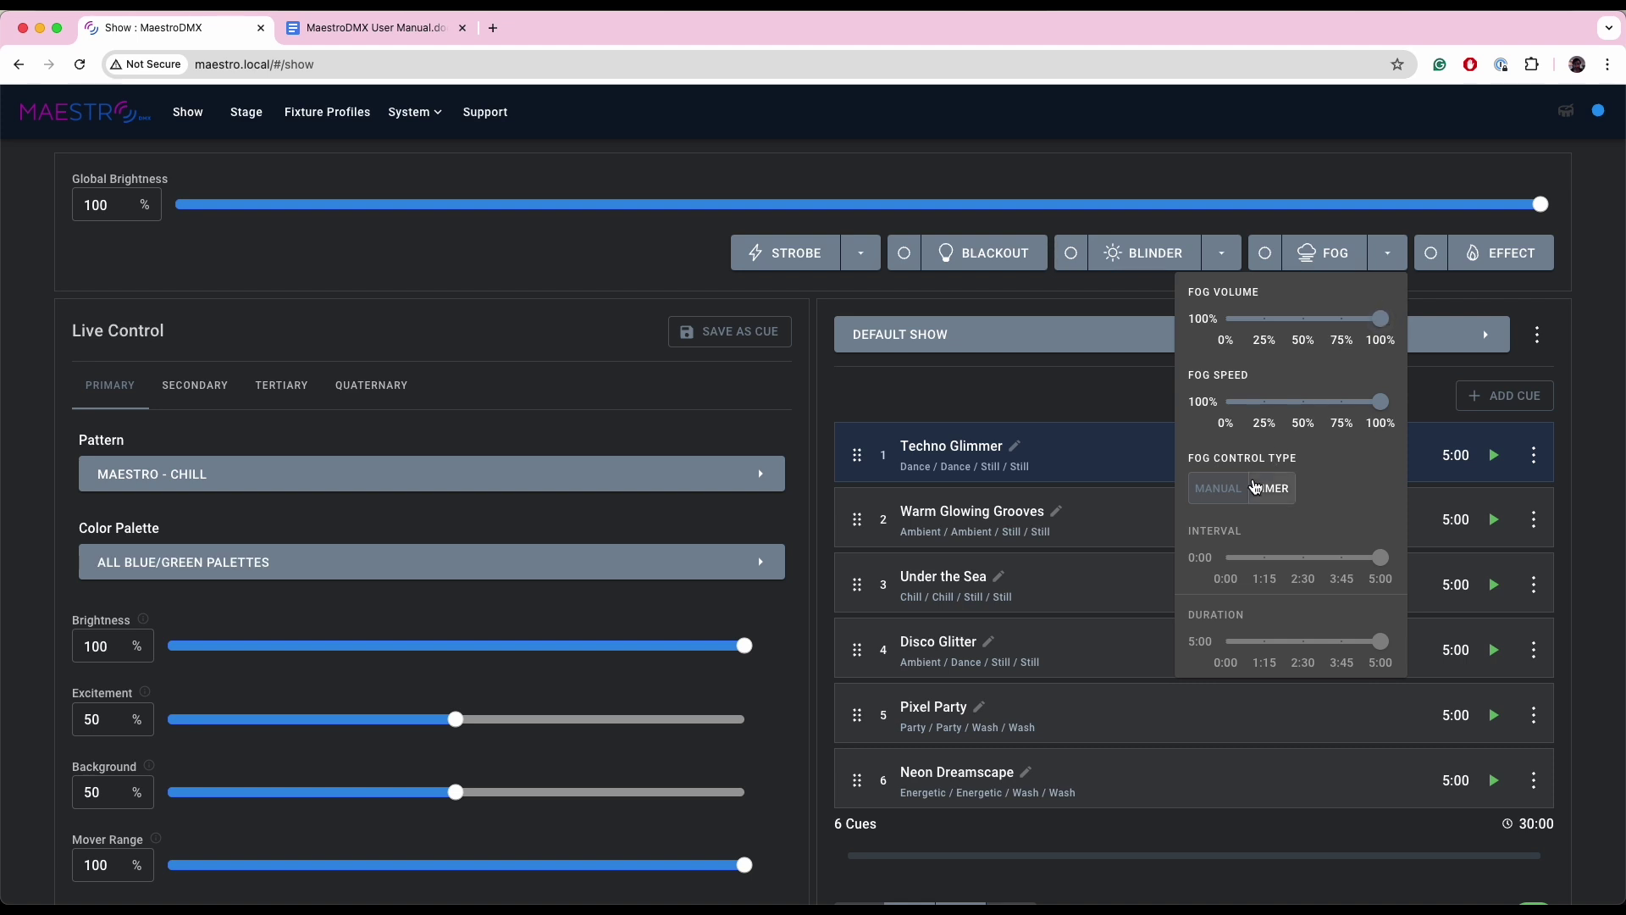